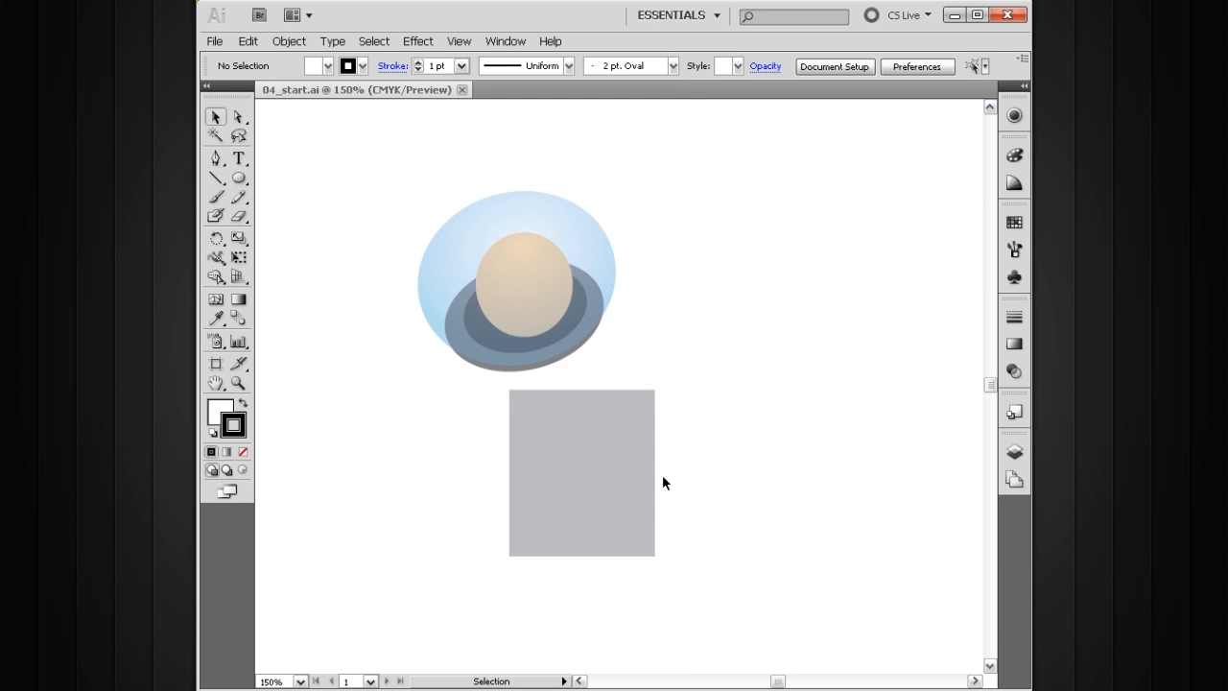
pyautogui.scroll(-1, 549, 334)
pyautogui.moveTo(601, 433)
pyautogui.mouseDown()
pyautogui.moveTo(589, 431)
pyautogui.moveTo(599, 470)
pyautogui.moveTo(589, 395)
pyautogui.moveTo(581, 427)
pyautogui.moveTo(570, 406)
pyautogui.moveTo(587, 418)
pyautogui.mouseUp()
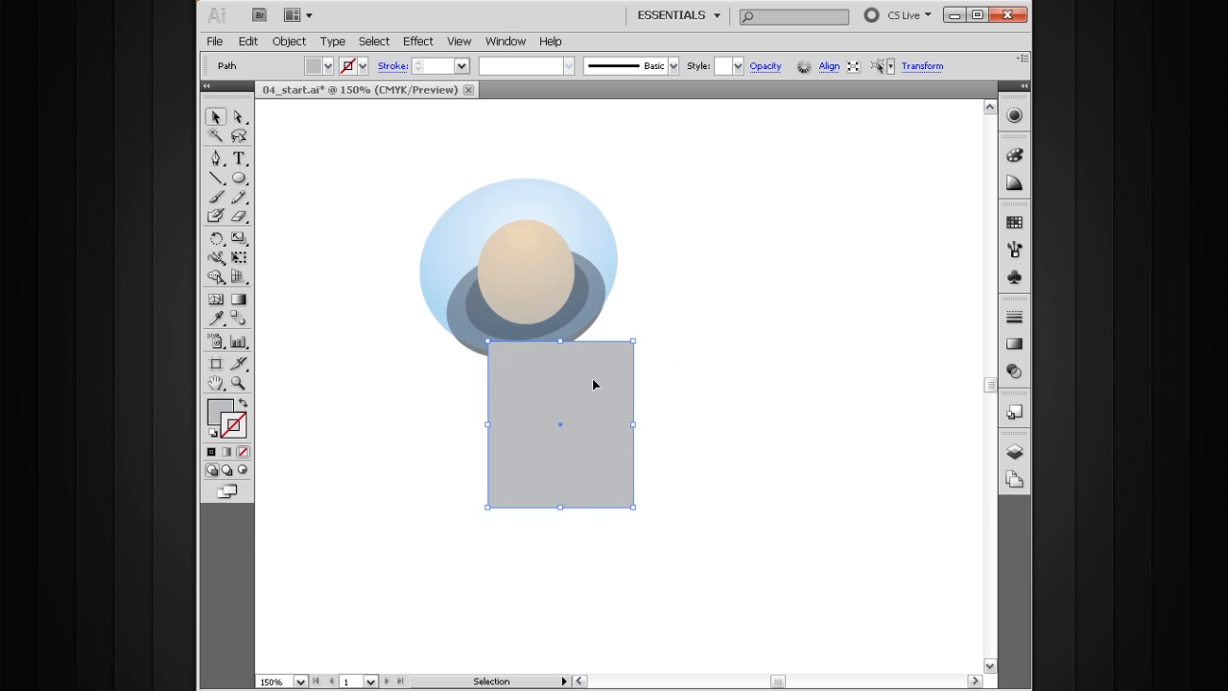
pyautogui.hotkey('ctrl', 'z')
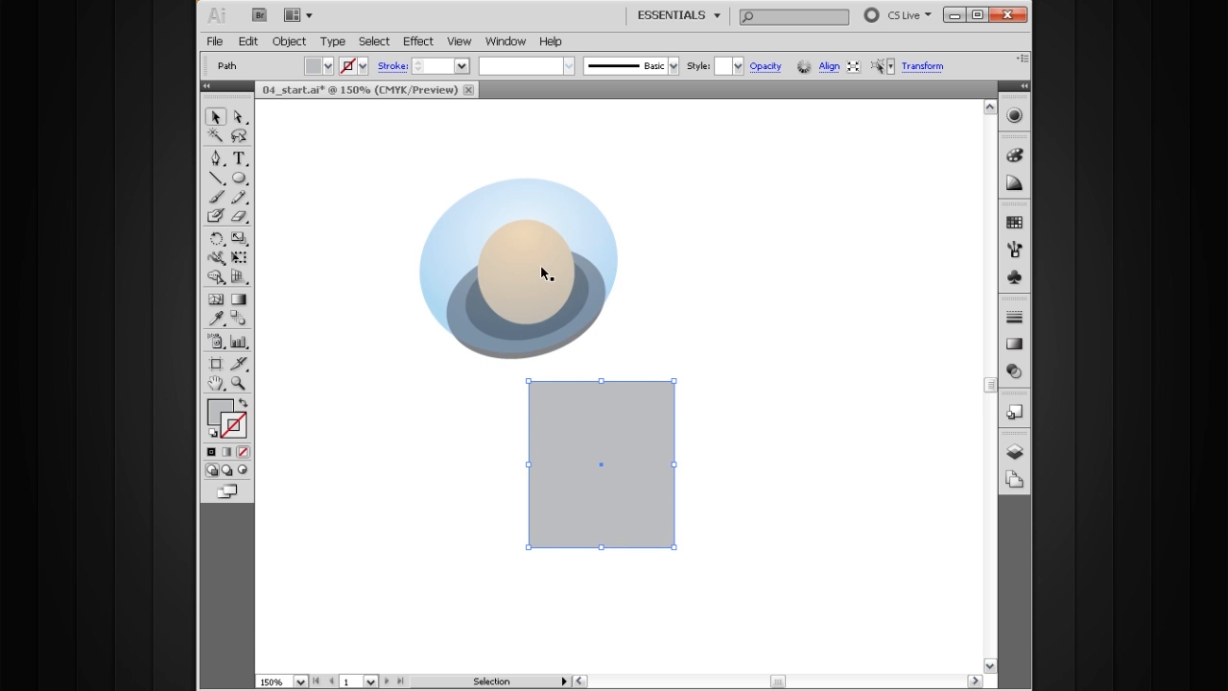
pyautogui.moveTo(601, 411); pyautogui.dragTo(725, 390)
pyautogui.moveTo(664, 364); pyautogui.dragTo(716, 355)
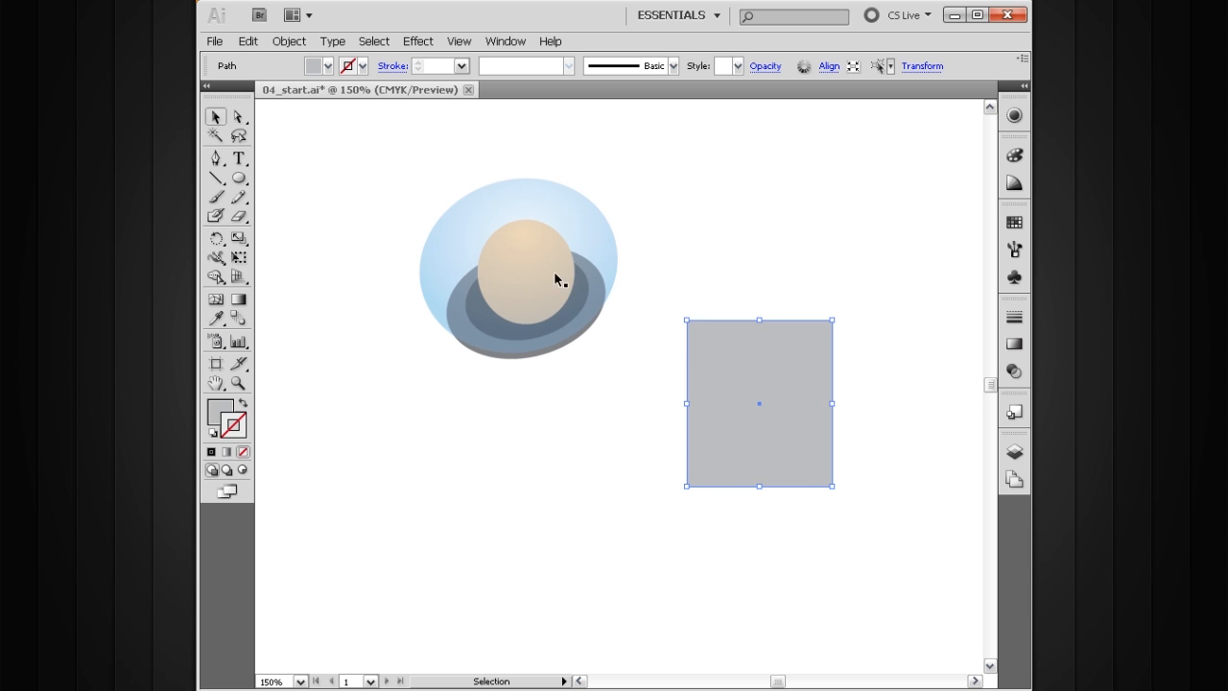
# - Move the grey rectangle over the lower part of the collar and rotate it counter-clockwise to match the collar's tilt
pyautogui.moveTo(756, 366); pyautogui.dragTo(559, 368)
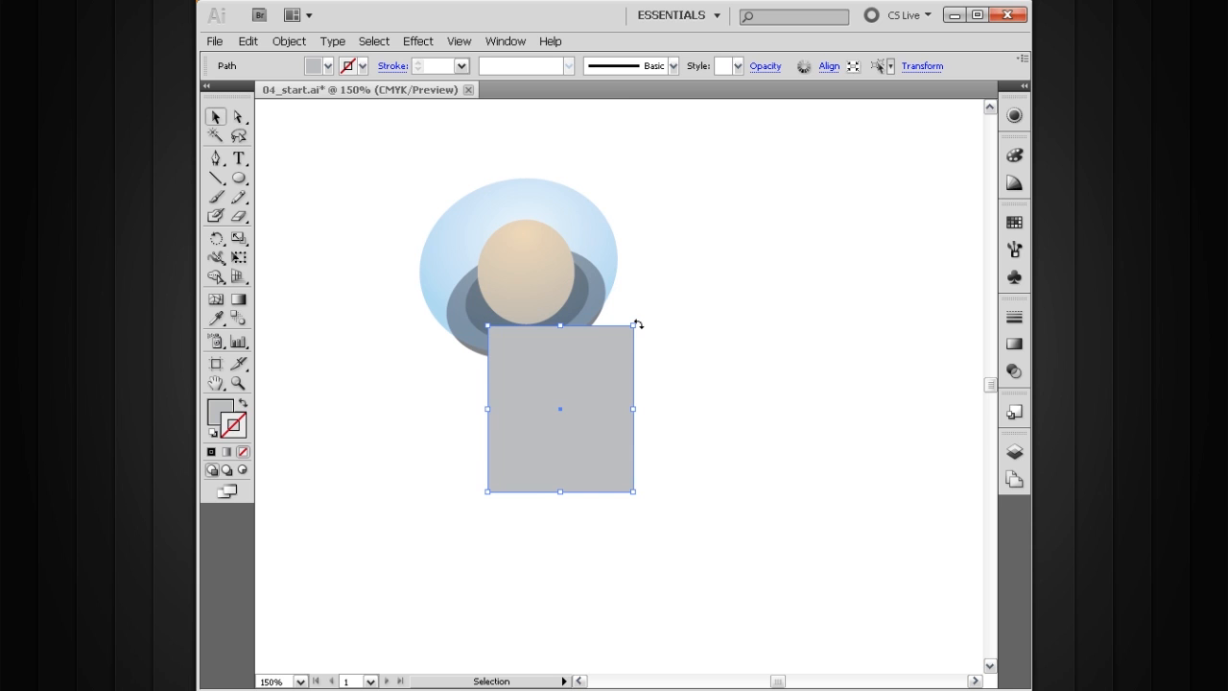
pyautogui.moveTo(640, 321); pyautogui.dragTo(607, 288)
pyautogui.moveTo(584, 374); pyautogui.dragTo(625, 358)
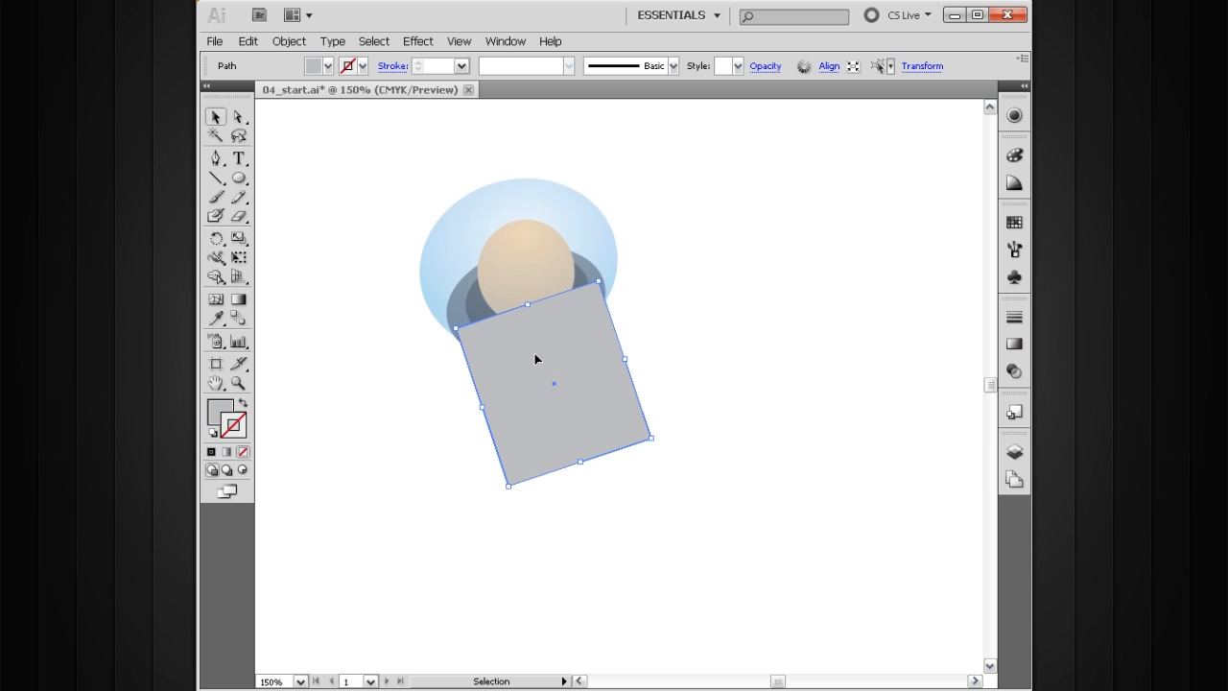
# - Widen the tilted rectangle on both sides so its upper corners meet the collar's outer edges
pyautogui.moveTo(581, 380); pyautogui.dragTo(625, 354)
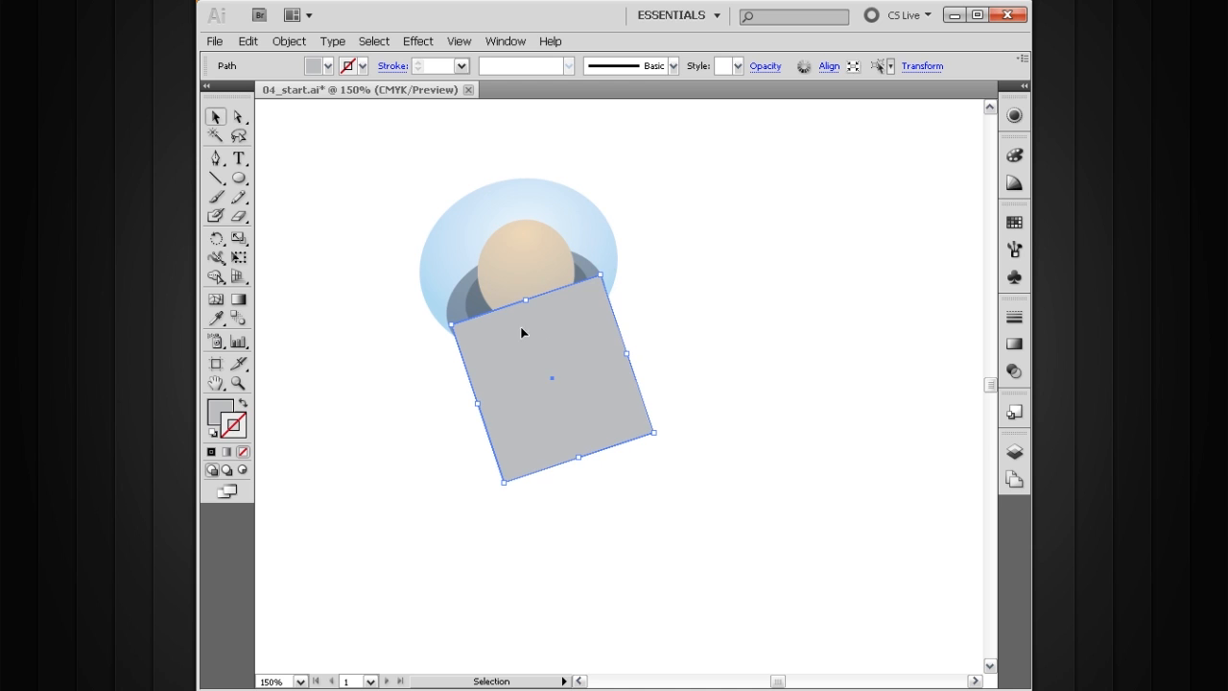
pyautogui.moveTo(479, 404); pyautogui.dragTo(477, 403)
pyautogui.hotkey('ctrl', 'space')
pyautogui.moveTo(816, 198); pyautogui.dragTo(373, 480)
pyautogui.press('space')
pyautogui.moveTo(585, 420); pyautogui.dragTo(603, 414)
pyautogui.moveTo(448, 483); pyautogui.dragTo(445, 481)
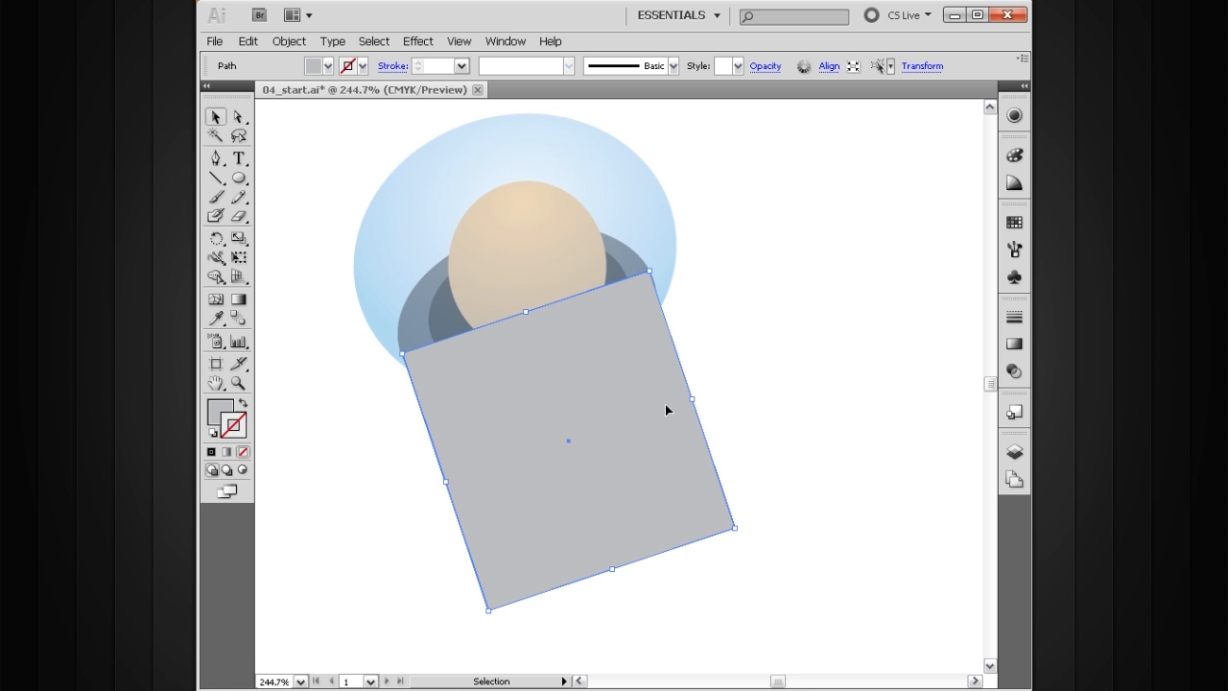
# - Taper the rectangle's lower end symmetrically with a Free Transform perspective distortion and shorten the tapered shape slightly
pyautogui.click(239, 265)
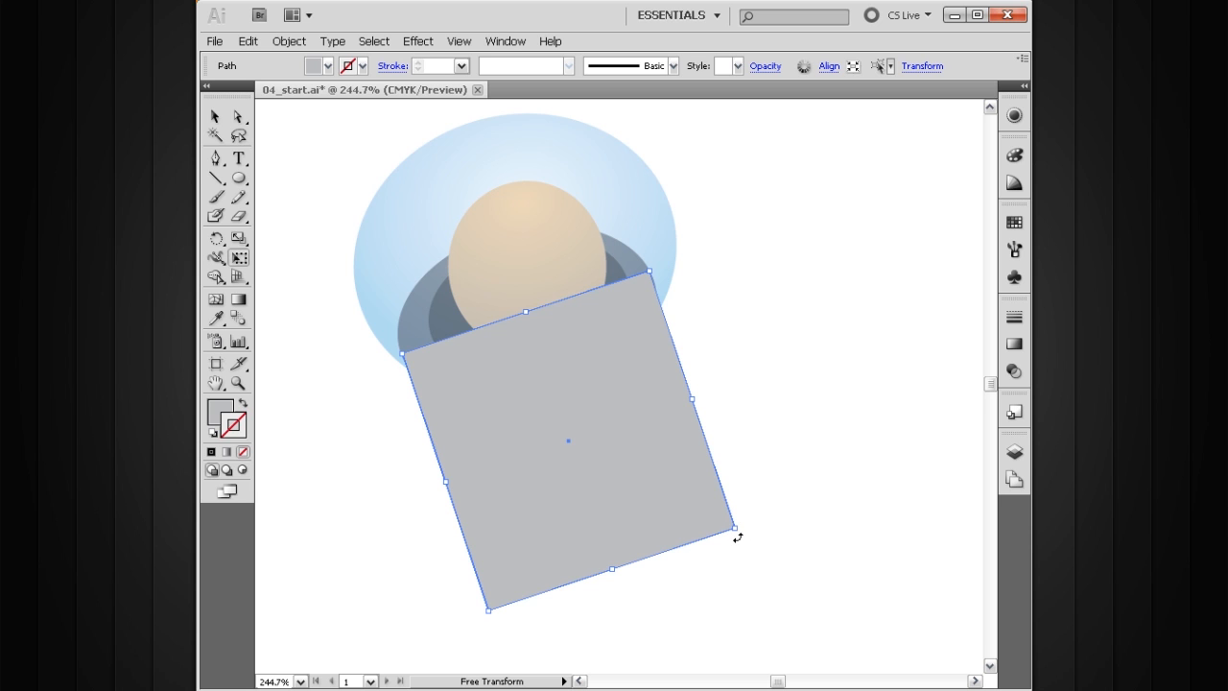
pyautogui.moveTo(734, 530); pyautogui.dragTo(761, 424)
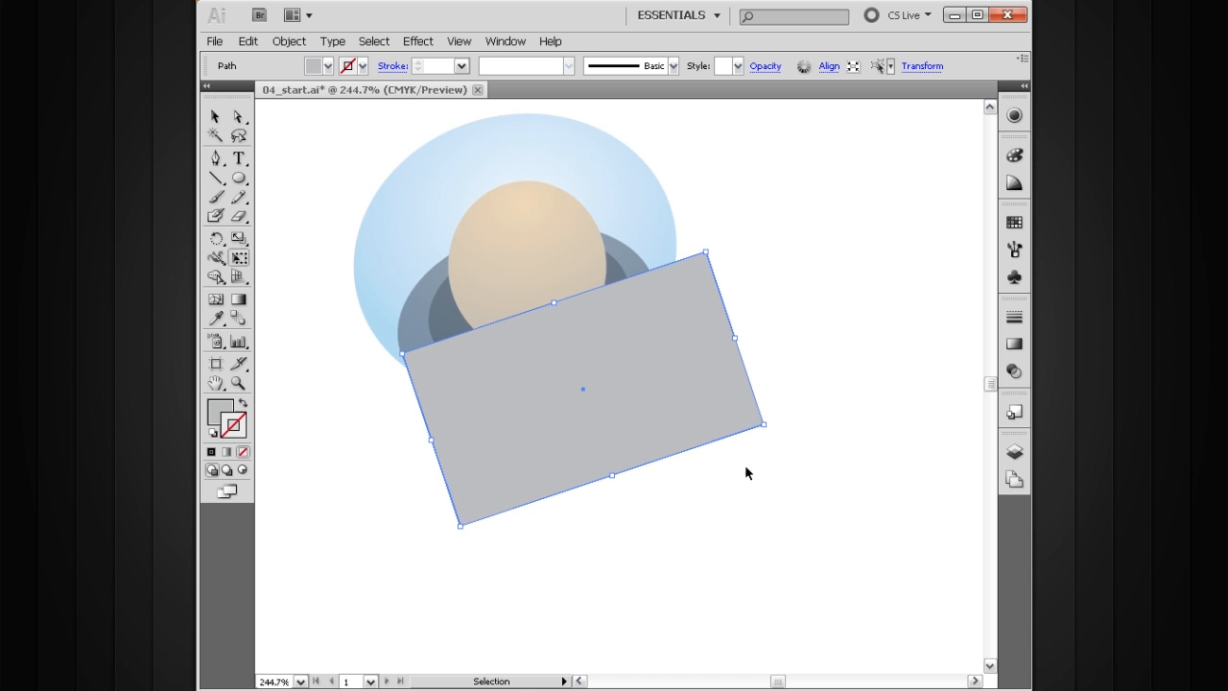
pyautogui.hotkey('ctrl', 'z')
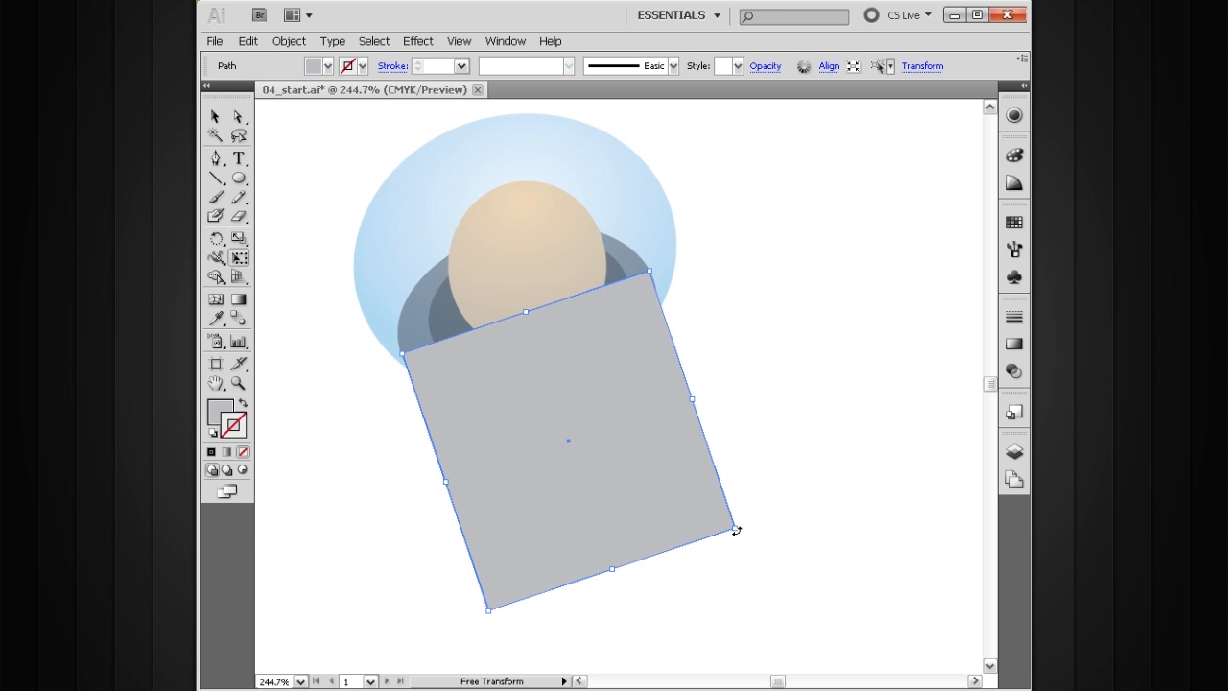
pyautogui.moveTo(734, 528)
pyautogui.mouseDown()
pyautogui.moveTo(723, 514)
pyautogui.moveTo(734, 529)
pyautogui.mouseUp()
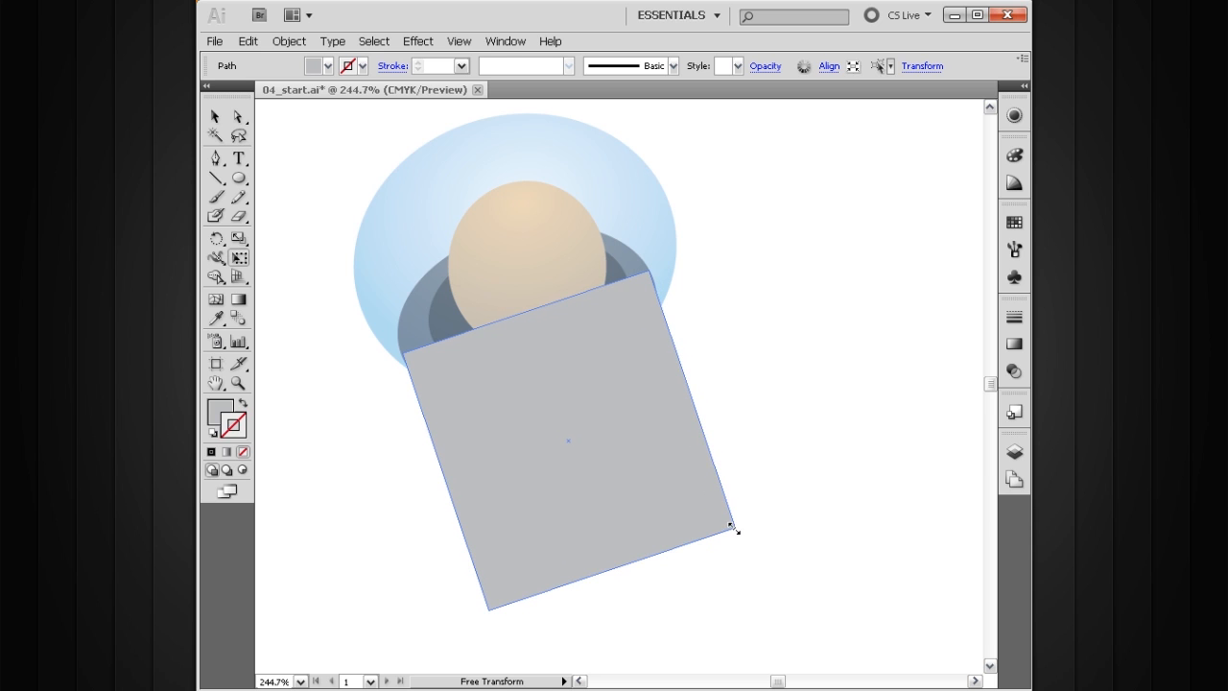
pyautogui.moveTo(735, 531); pyautogui.dragTo(678, 548)
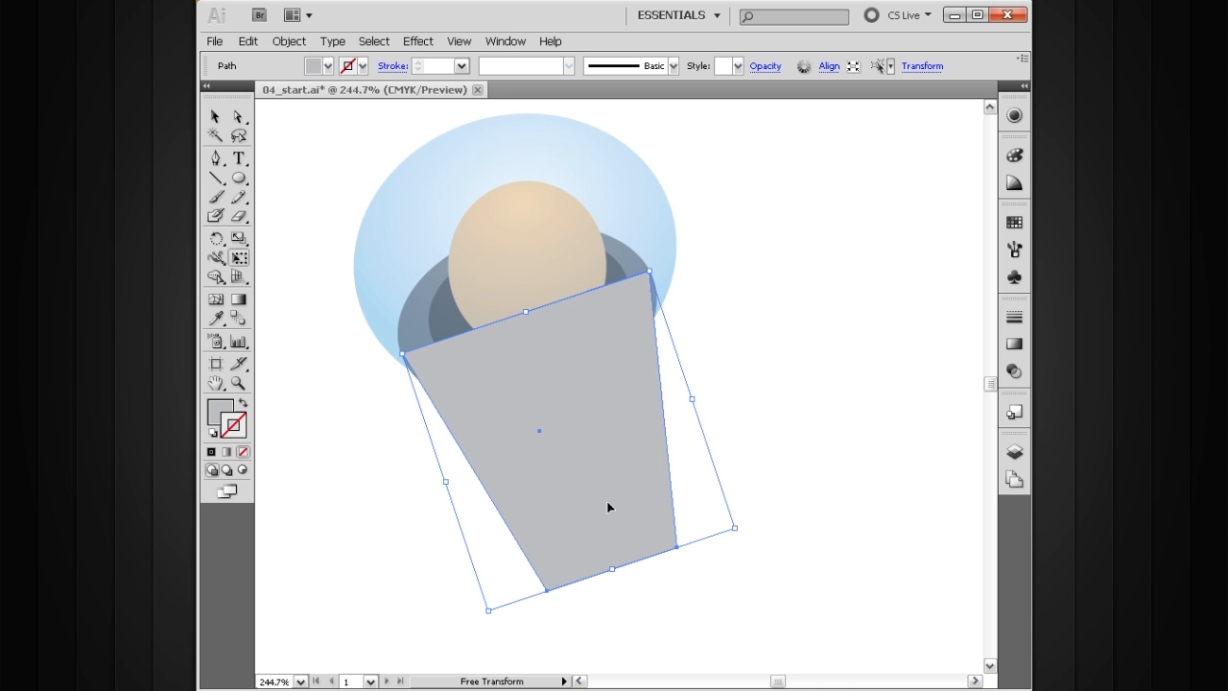
pyautogui.moveTo(612, 572); pyautogui.dragTo(596, 524)
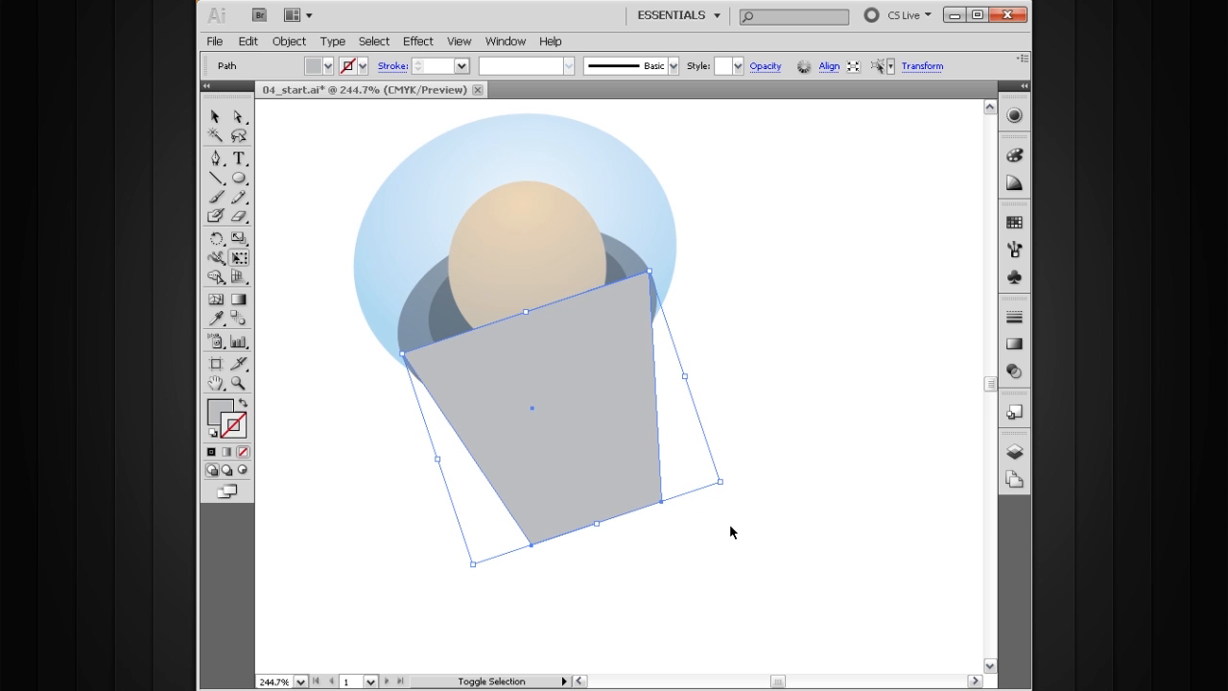
# - Send the tapered body behind the collar and fine-tune its position, tilt and sides to line up with the collar's edges
pyautogui.hotkey('ctrl', '[')
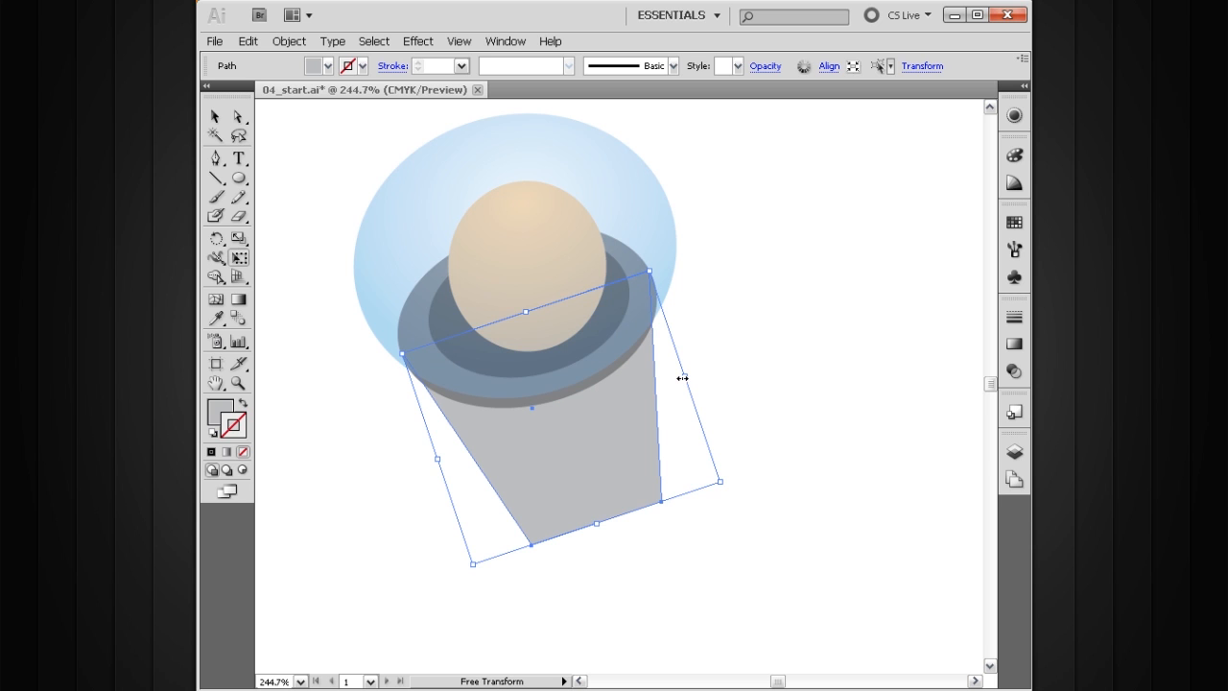
pyautogui.moveTo(683, 378); pyautogui.dragTo(687, 376)
pyautogui.moveTo(608, 455); pyautogui.dragTo(609, 459)
pyautogui.moveTo(652, 267); pyautogui.dragTo(654, 271)
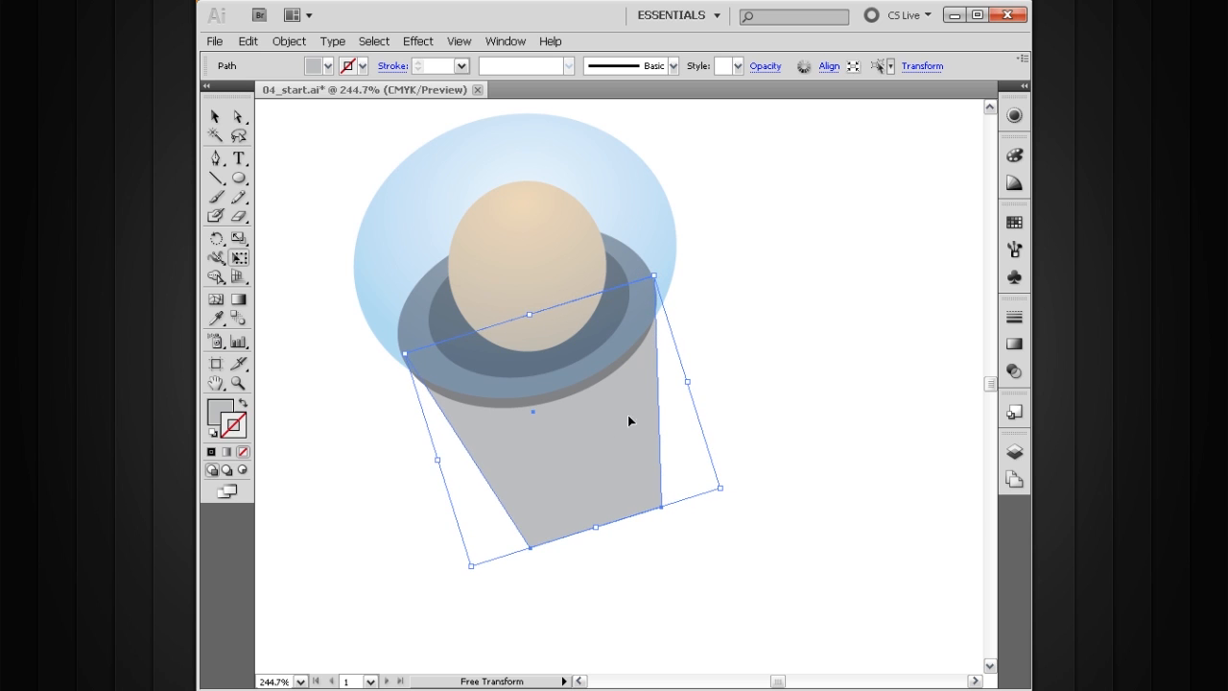
pyautogui.moveTo(613, 429); pyautogui.dragTo(612, 434)
pyautogui.moveTo(437, 462); pyautogui.dragTo(437, 462)
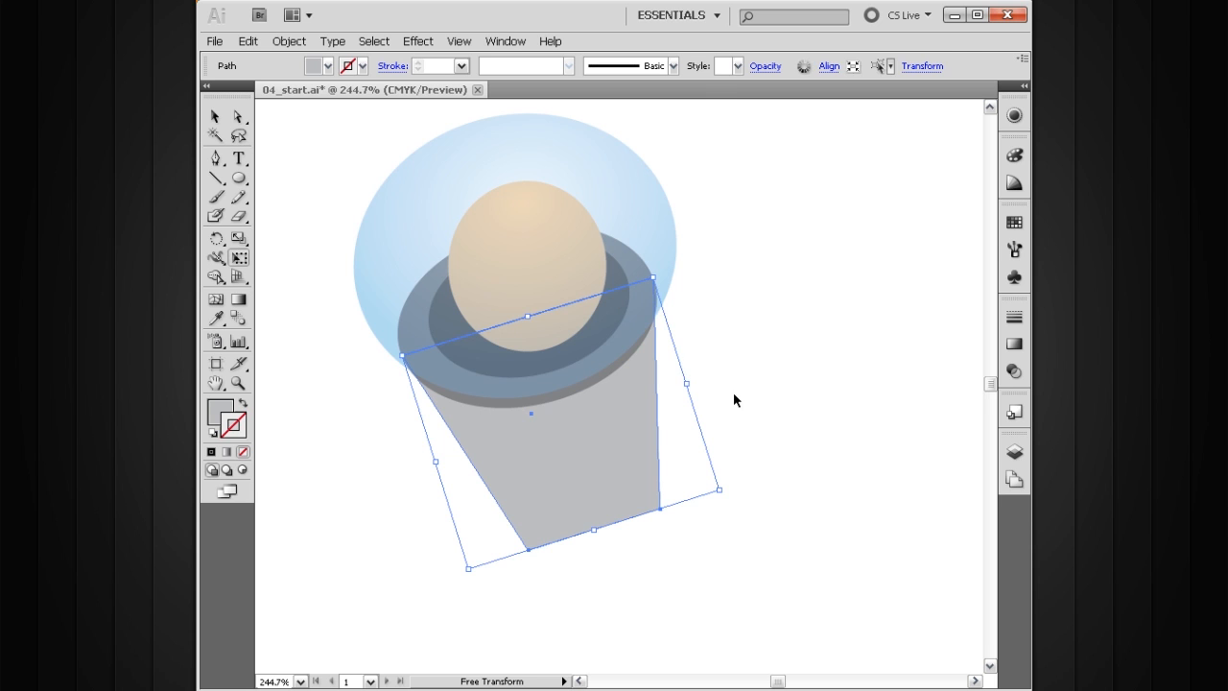
pyautogui.click(719, 448)
# - Draw a small grey ellipse, wider than it is tall, just below the body's lower edge
pyautogui.press('v')
pyautogui.keyDown('ctrl'); pyautogui.keyDown('alt'); pyautogui.click(650, 482); pyautogui.keyUp('alt'); pyautogui.keyUp('ctrl')
pyautogui.keyDown('ctrl'); pyautogui.keyDown('alt'); pyautogui.click(653, 483); pyautogui.keyUp('alt'); pyautogui.keyUp('ctrl')
pyautogui.moveTo(601, 448); pyautogui.dragTo(616, 542)
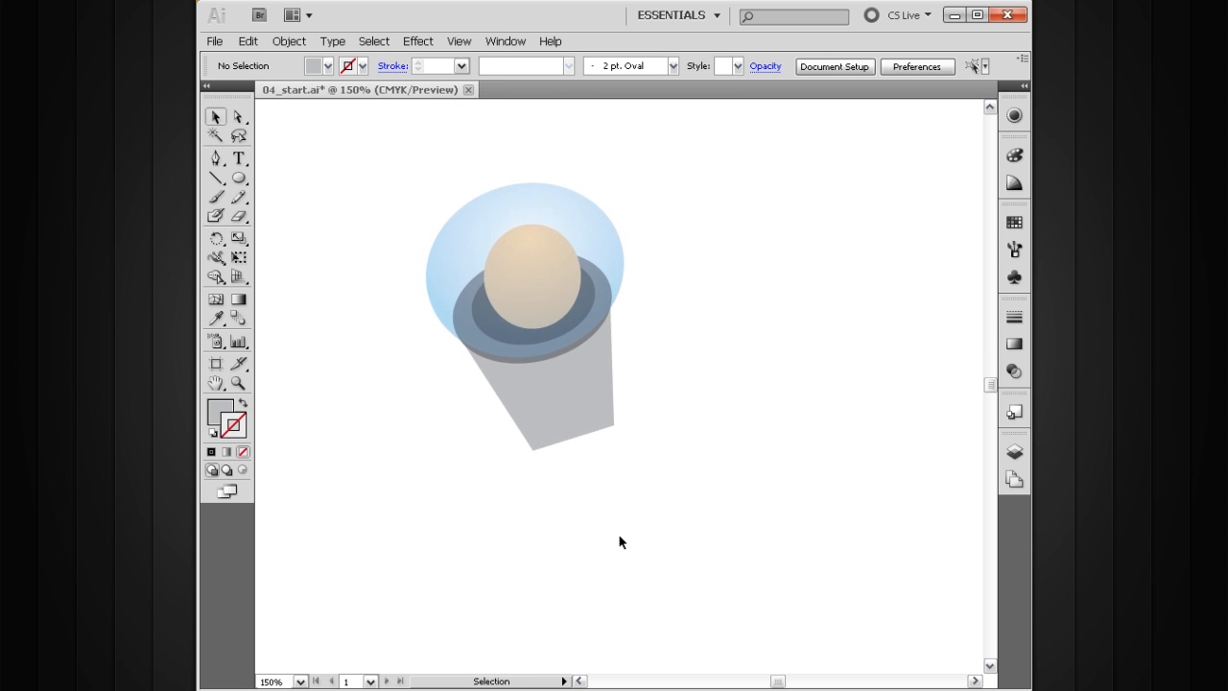
pyautogui.moveTo(594, 399)
pyautogui.mouseDown()
pyautogui.moveTo(603, 461)
pyautogui.moveTo(595, 420)
pyautogui.mouseUp()
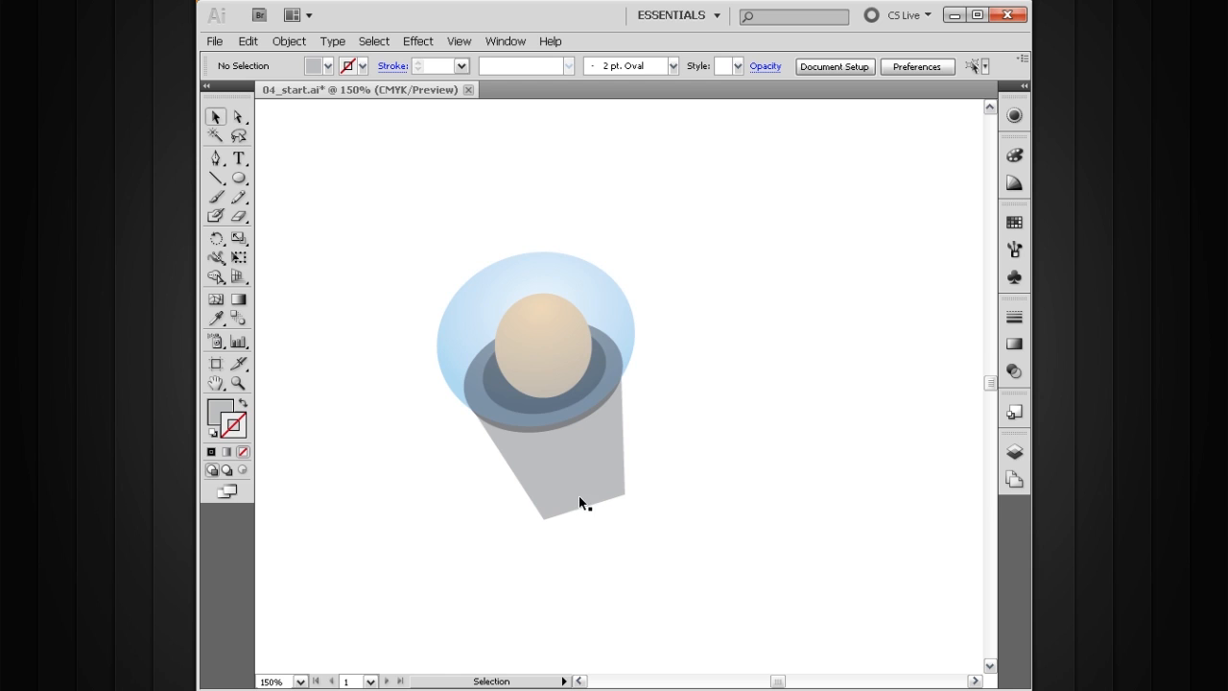
pyautogui.moveTo(754, 219); pyautogui.dragTo(432, 551)
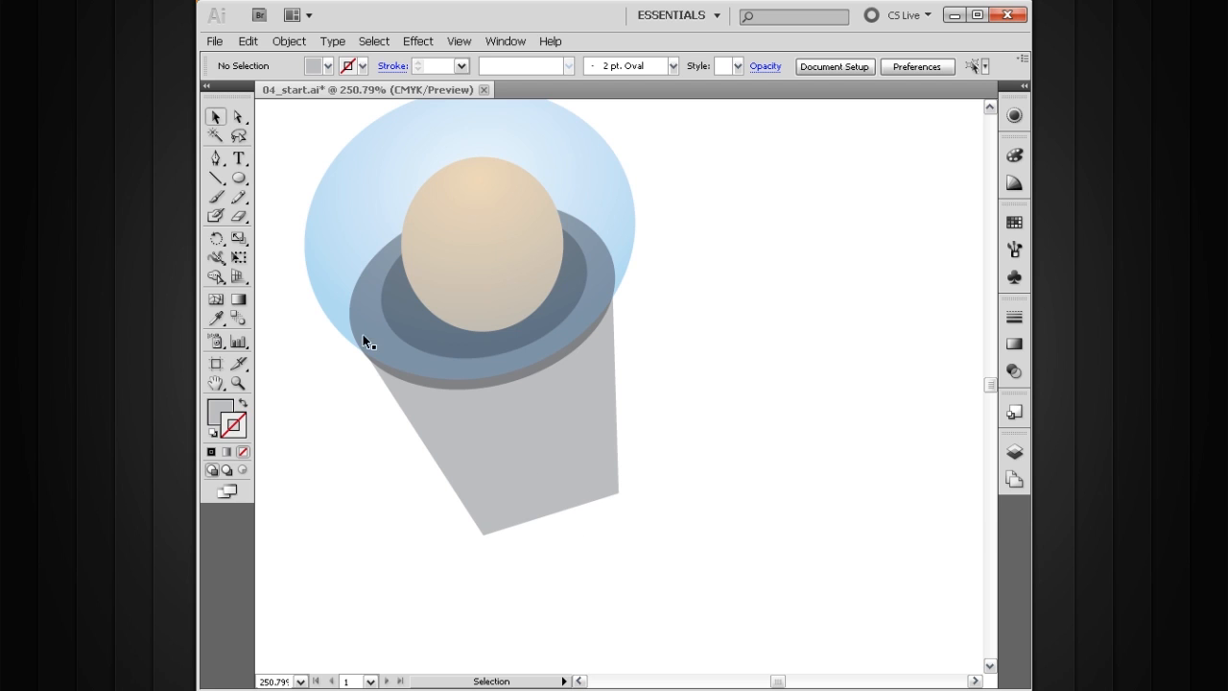
pyautogui.click(239, 178)
pyautogui.moveTo(519, 540); pyautogui.dragTo(652, 611)
# - Rotate the ellipse to match the tilt of the body's lower edge and centre it on that edge
pyautogui.press('v')
pyautogui.moveTo(660, 529); pyautogui.dragTo(642, 515)
pyautogui.moveTo(615, 576); pyautogui.dragTo(583, 521)
pyautogui.moveTo(603, 455); pyautogui.dragTo(608, 454)
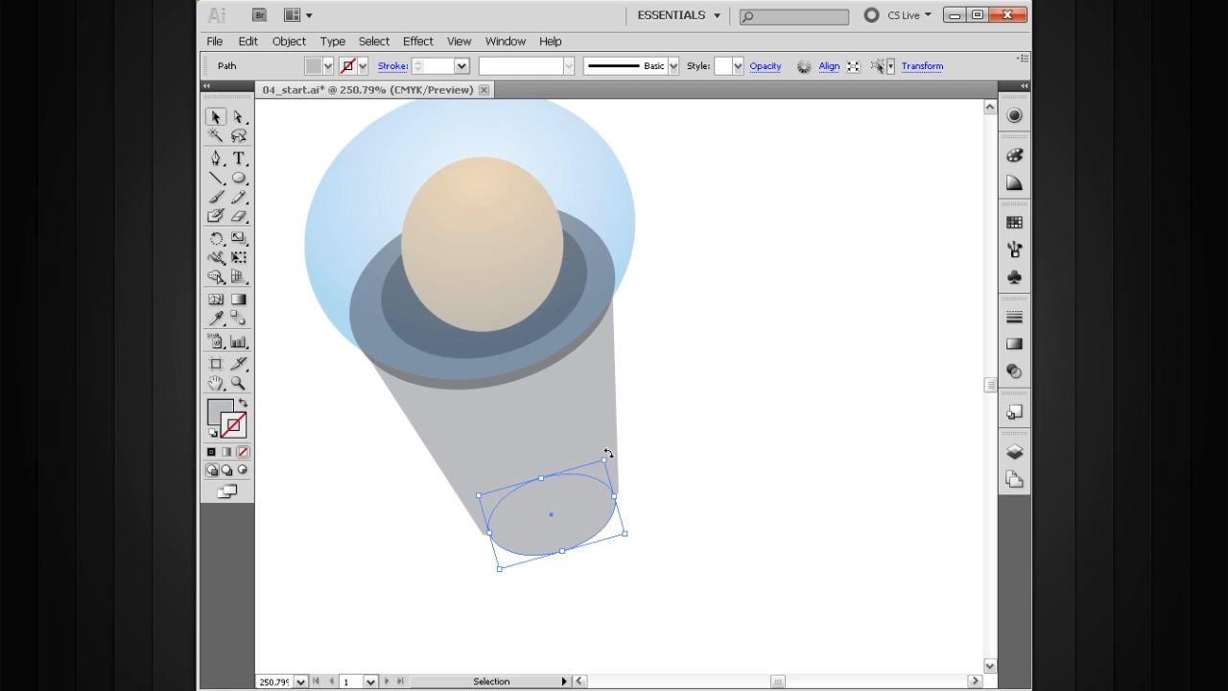
# - Stretch both sides of the ellipse until they meet the body's two lower corners
pyautogui.hotkey('ctrl', 'space')
pyautogui.moveTo(760, 361); pyautogui.dragTo(447, 595)
pyautogui.moveTo(596, 518); pyautogui.dragTo(684, 530)
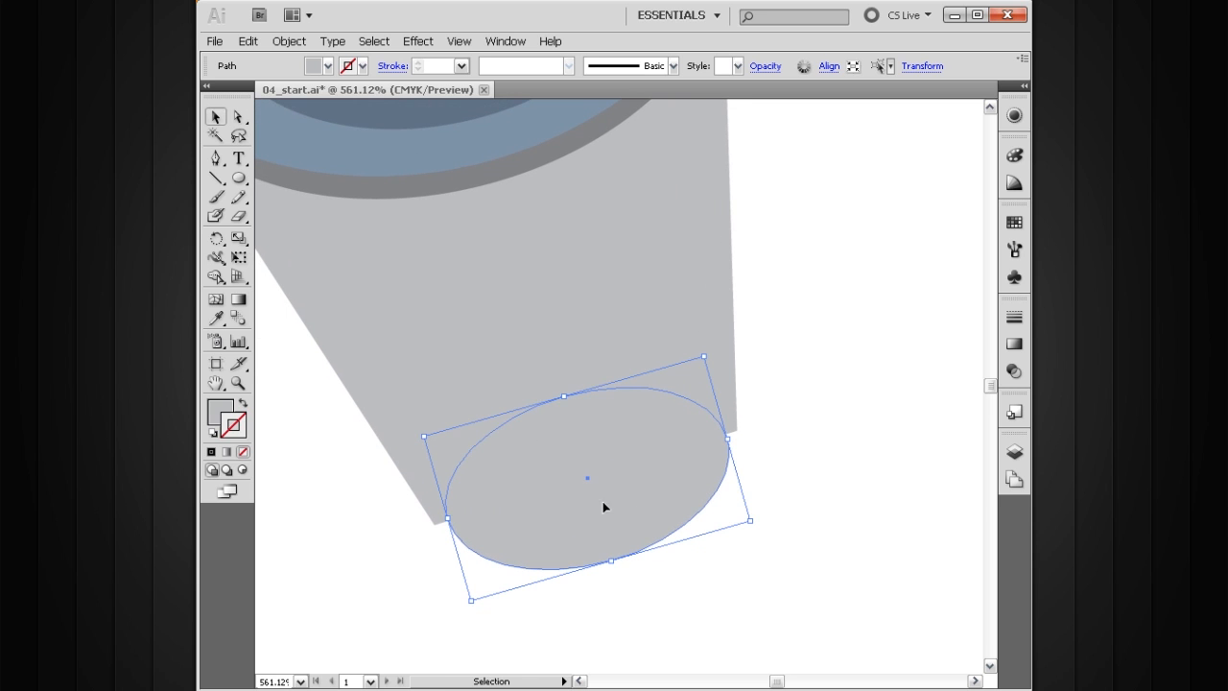
pyautogui.moveTo(448, 519); pyautogui.dragTo(437, 522)
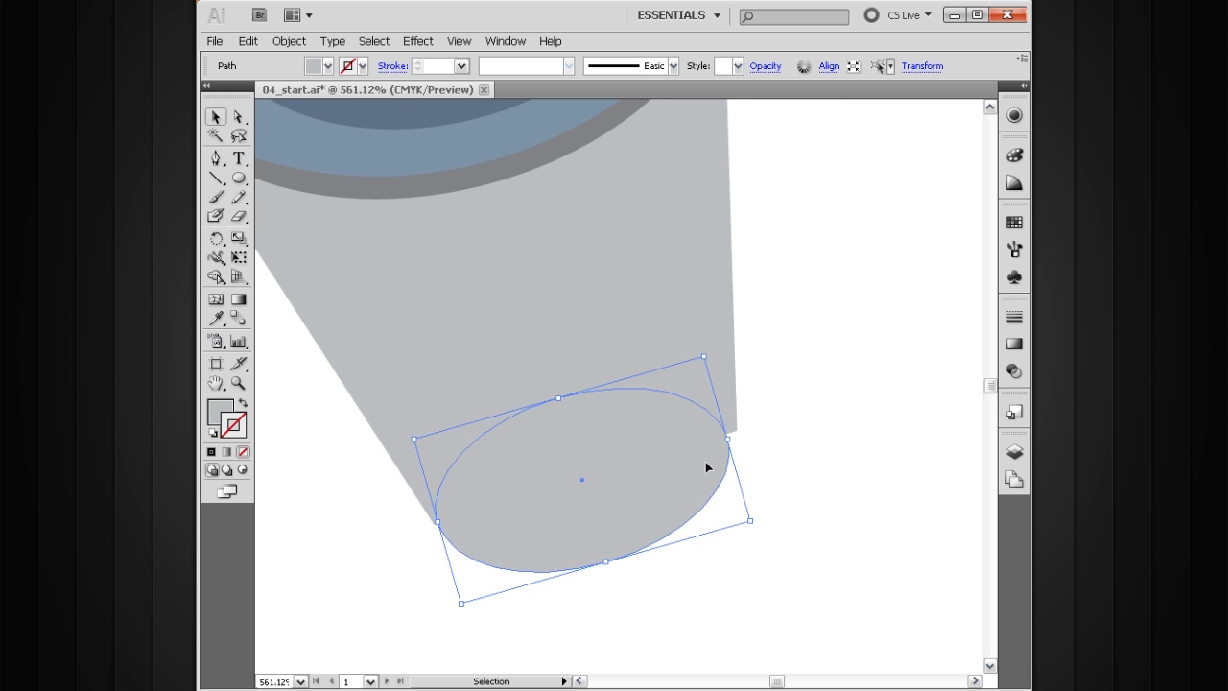
pyautogui.moveTo(728, 438); pyautogui.dragTo(735, 437)
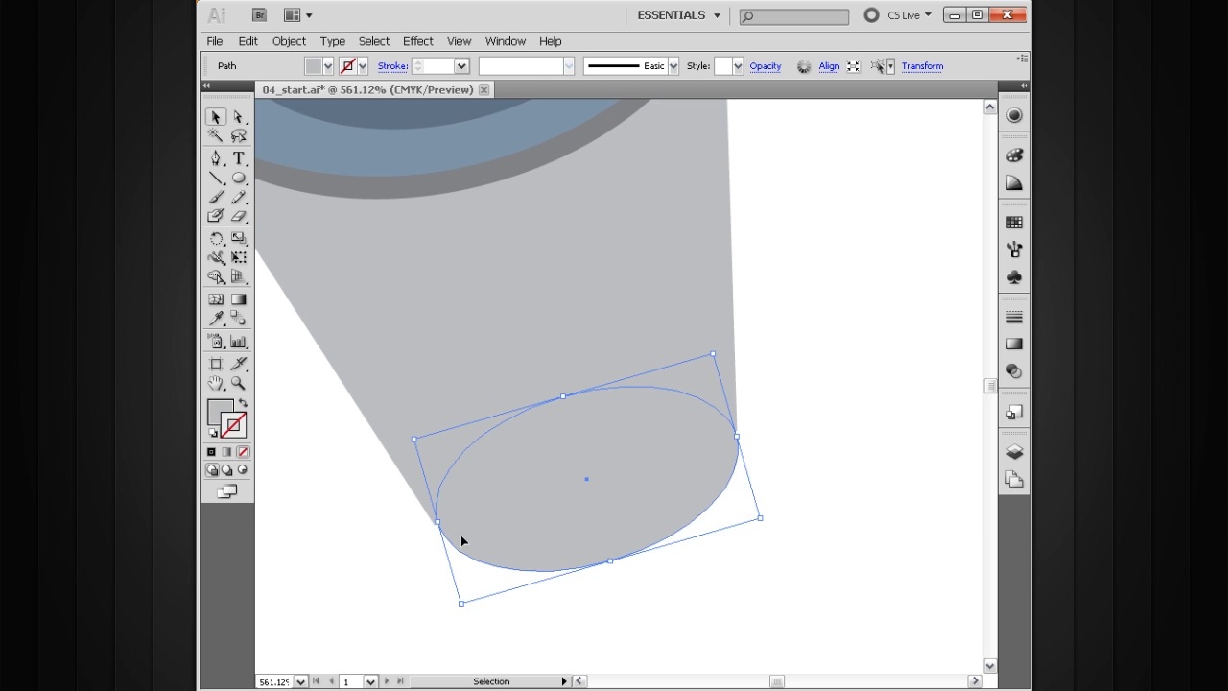
pyautogui.moveTo(437, 523); pyautogui.dragTo(431, 523)
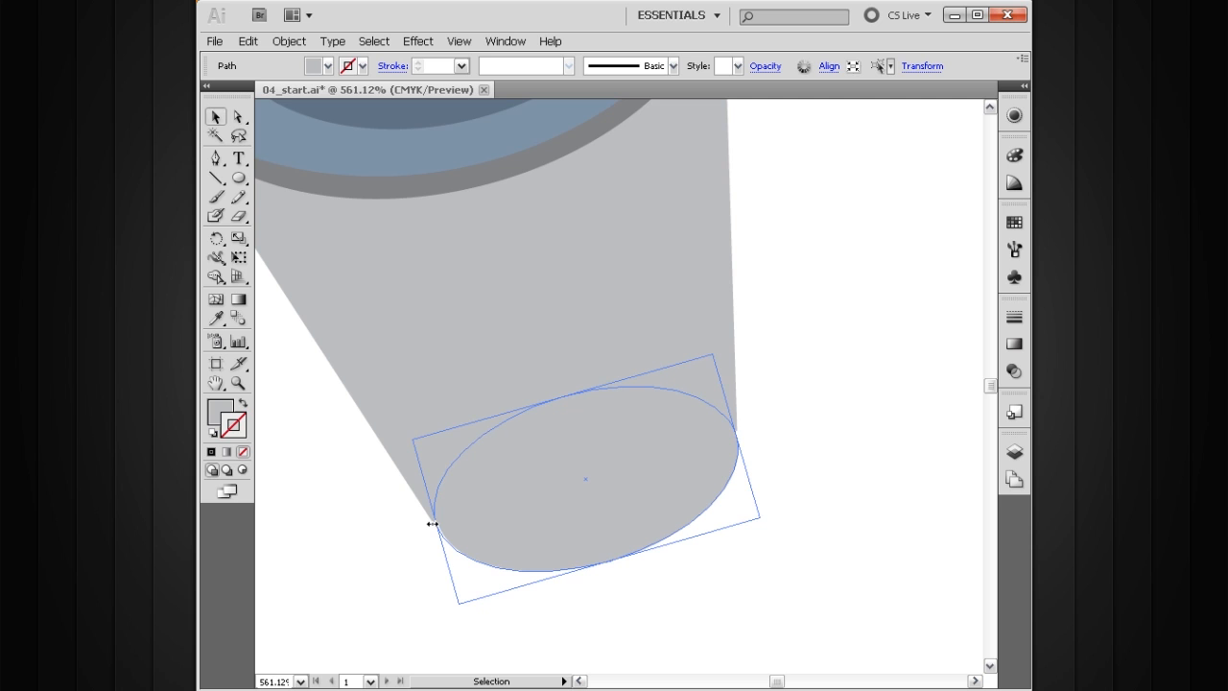
# - Refine the ellipse's width and nudge it up slightly so its outline blends smoothly into the body's sides
pyautogui.click(772, 436)
pyautogui.scroll(1, 738, 451)
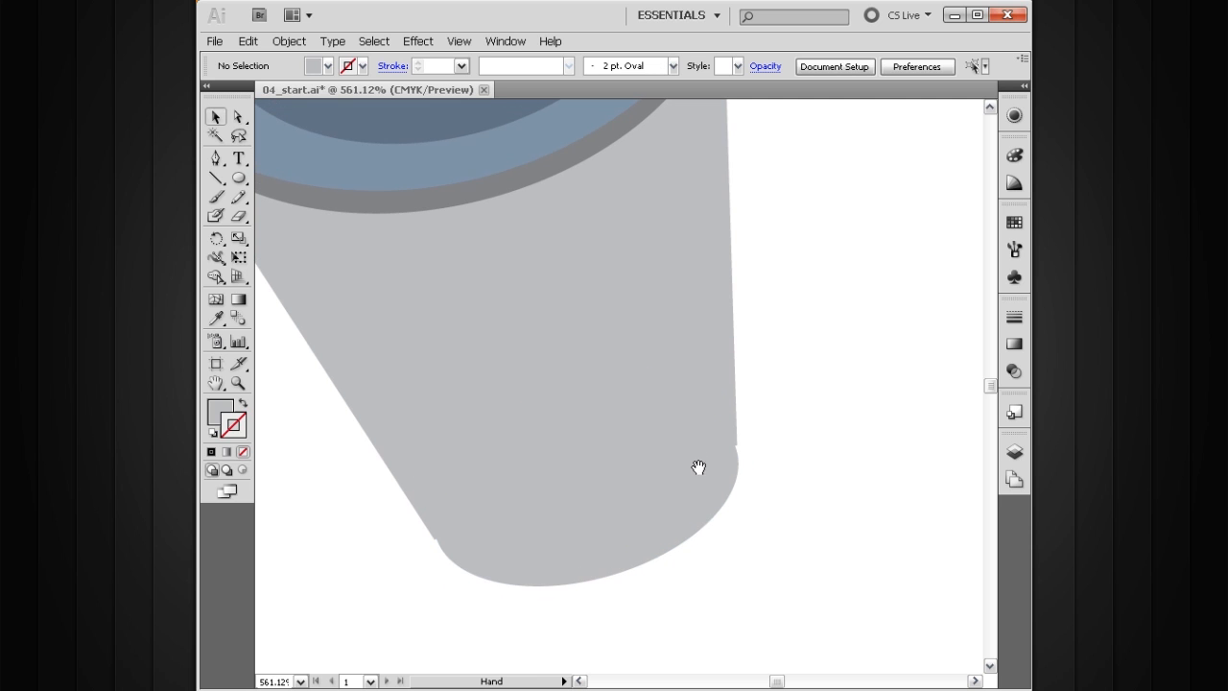
pyautogui.click(705, 495)
pyautogui.moveTo(737, 451); pyautogui.dragTo(738, 448)
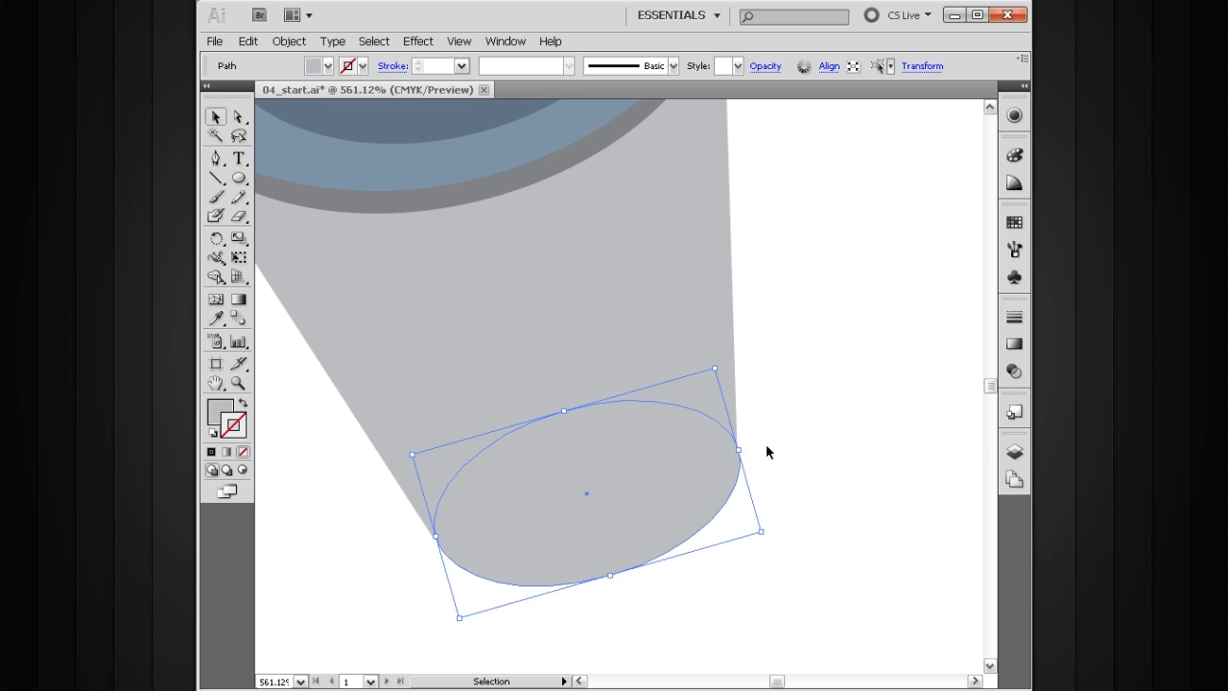
pyautogui.click(782, 460)
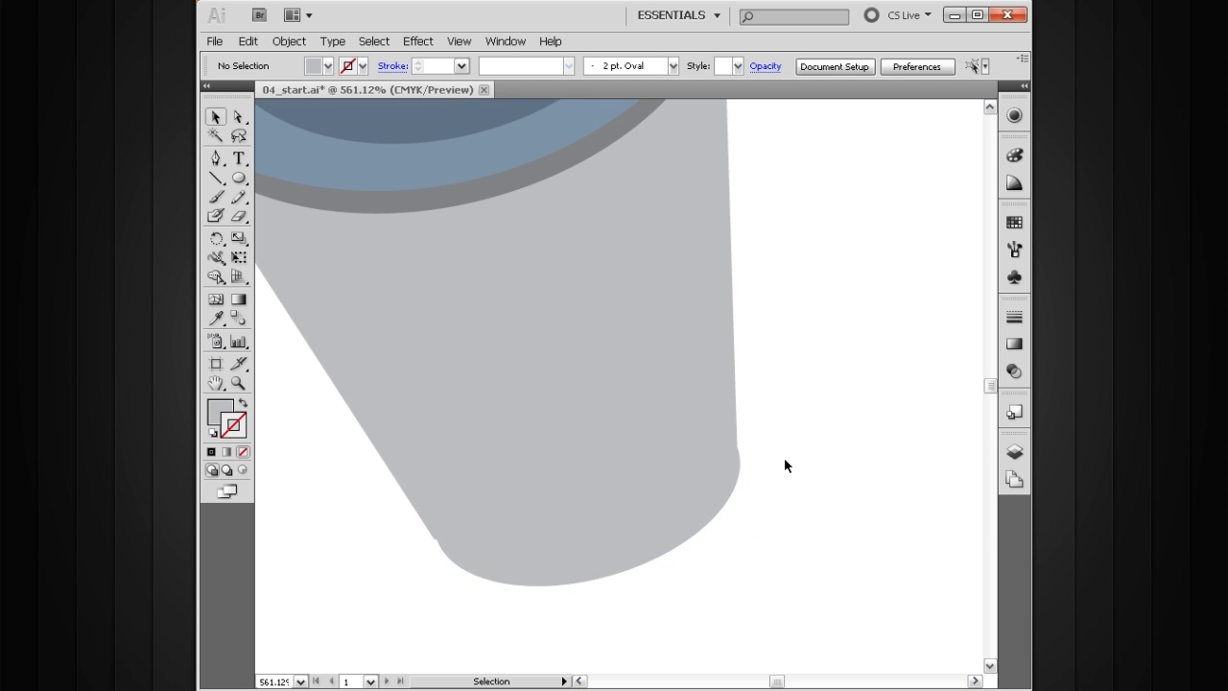
pyautogui.click(637, 529)
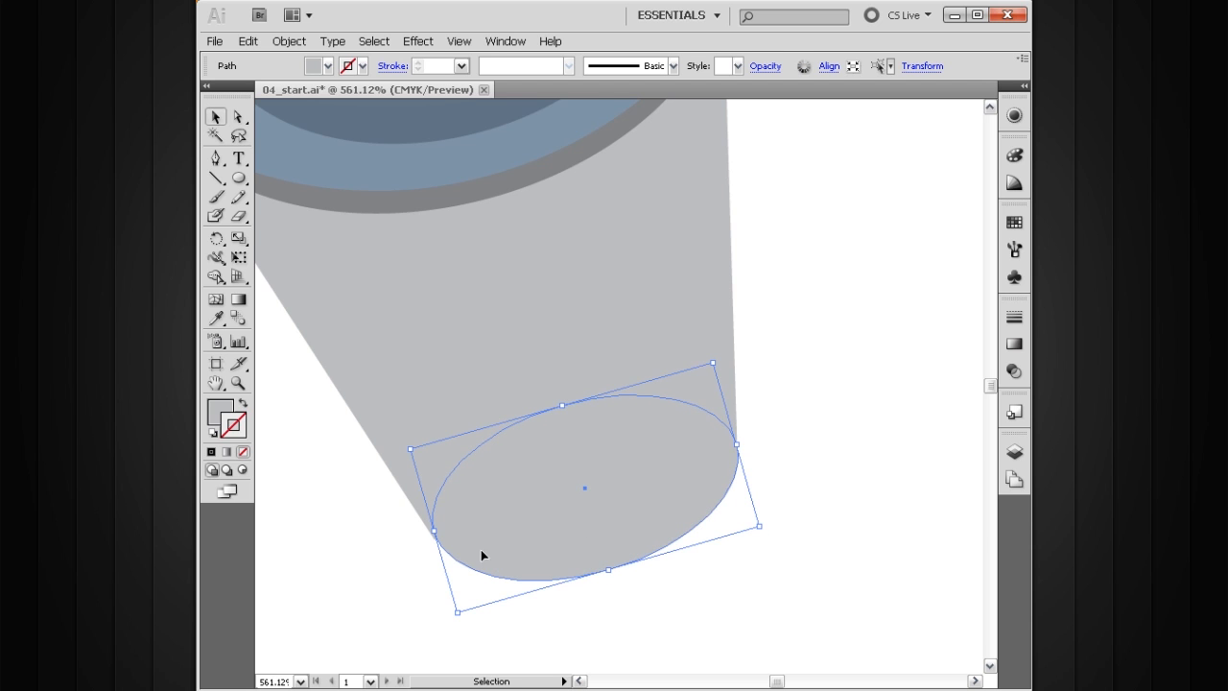
pyautogui.click(836, 444)
# - Examine the tapered body and the ellipse at its lower end against the whole figure
pyautogui.keyDown('ctrl'); pyautogui.keyDown('alt'); pyautogui.click(642, 521); pyautogui.keyUp('alt'); pyautogui.keyUp('ctrl')
pyautogui.keyDown('ctrl'); pyautogui.keyDown('alt'); pyautogui.click(642, 521); pyautogui.keyUp('alt'); pyautogui.keyUp('ctrl')
pyautogui.keyDown('ctrl'); pyautogui.keyDown('alt'); pyautogui.click(642, 521); pyautogui.keyUp('alt'); pyautogui.keyUp('ctrl')
pyautogui.moveTo(635, 443); pyautogui.dragTo(662, 643)
pyautogui.moveTo(658, 558); pyautogui.dragTo(661, 609)
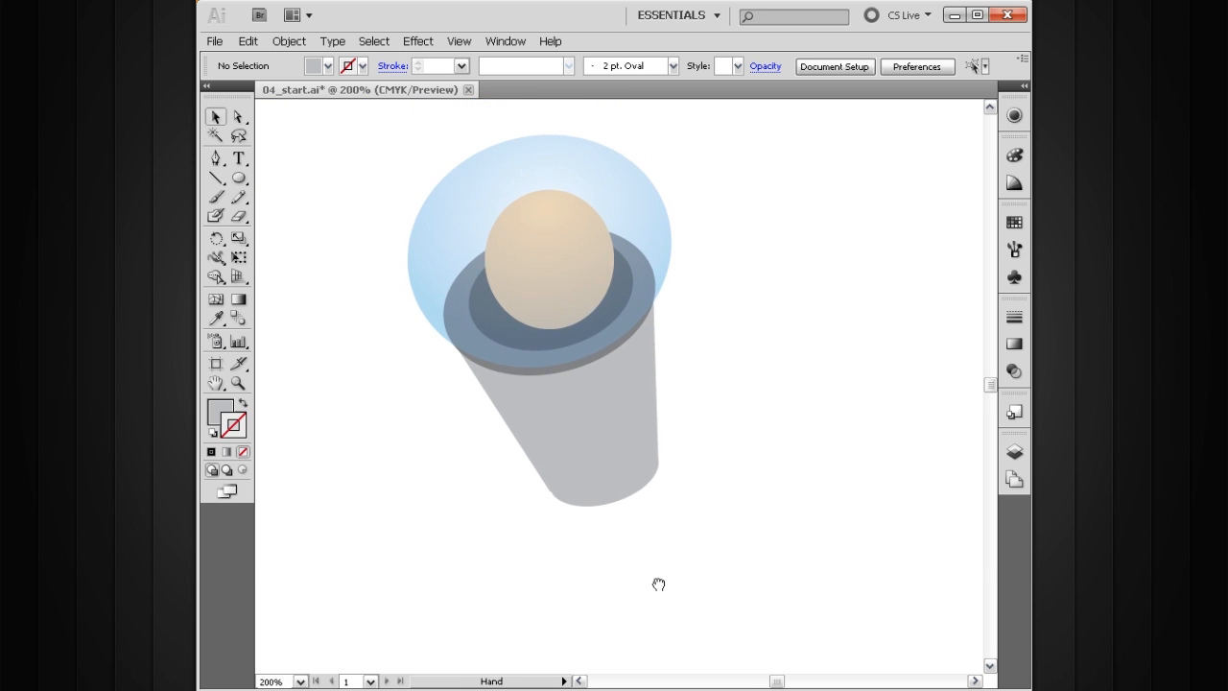
pyautogui.moveTo(655, 511); pyautogui.dragTo(648, 528)
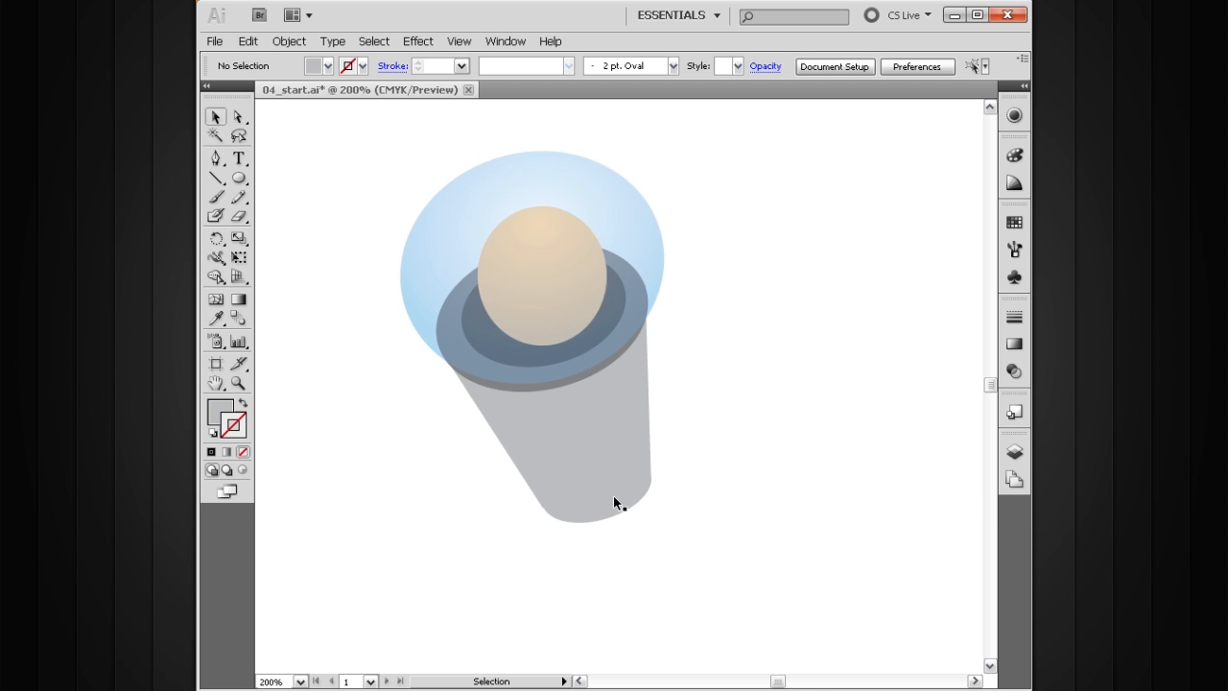
pyautogui.click(638, 440)
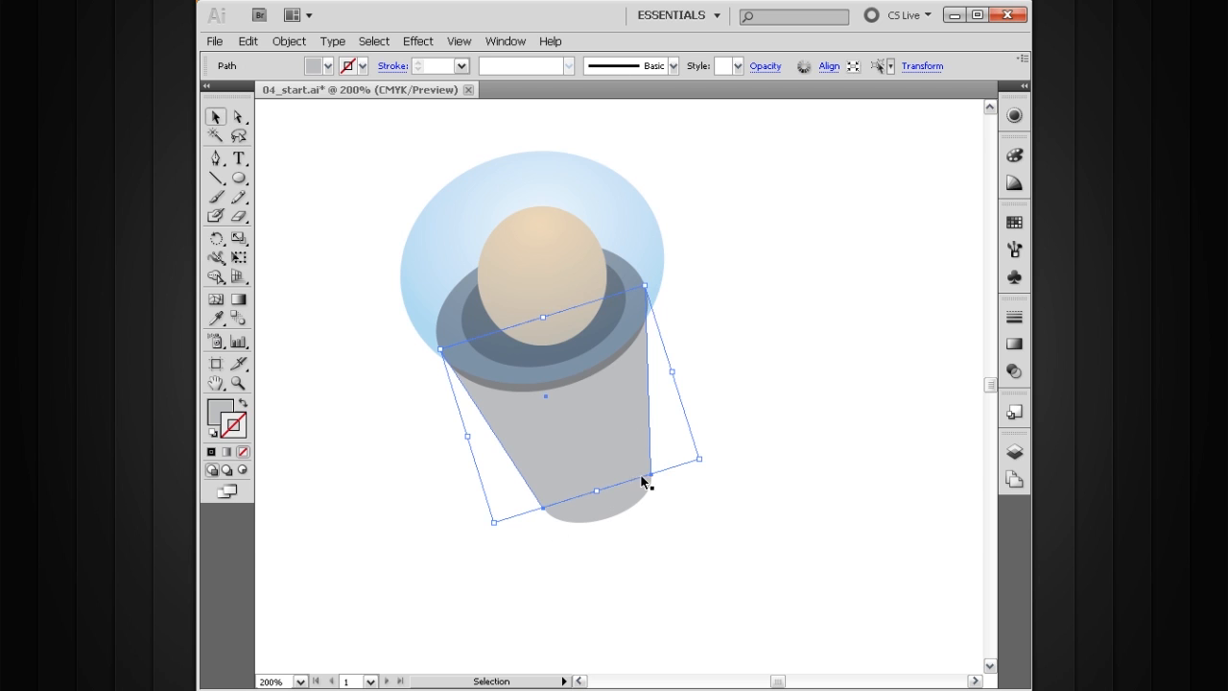
pyautogui.click(636, 493)
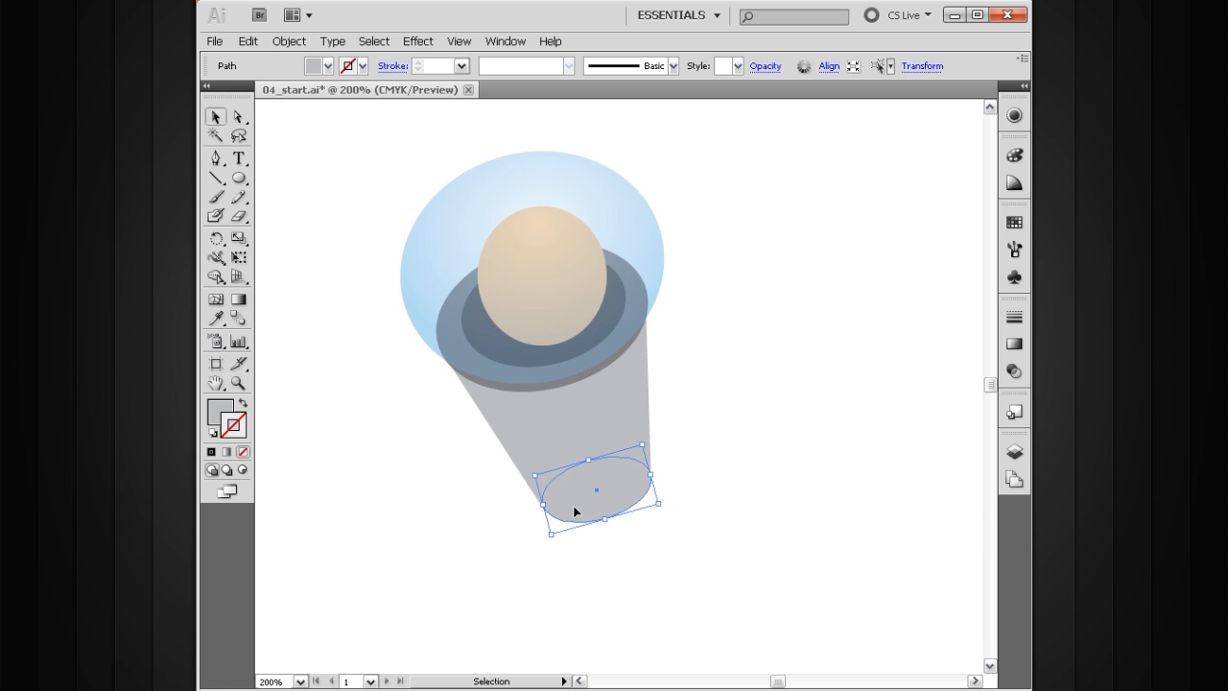
pyautogui.moveTo(729, 380); pyautogui.dragTo(724, 477)
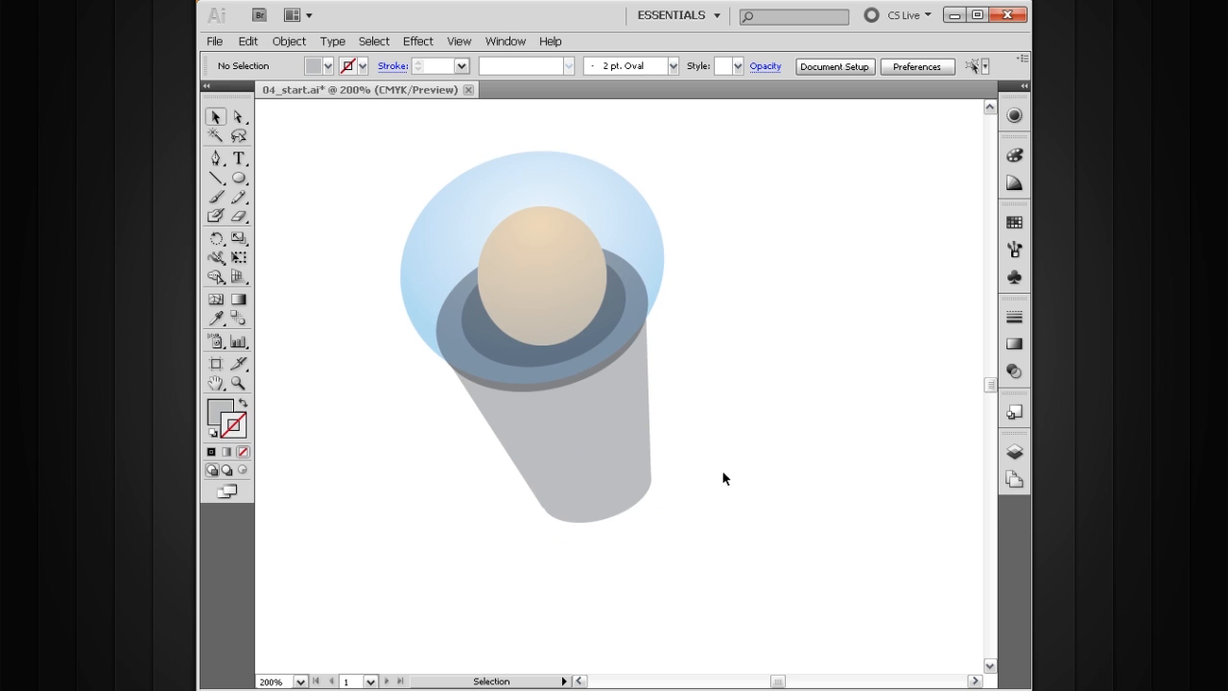
# - Select the tapered body and the ellipse together and shorten them from the lower end
pyautogui.moveTo(734, 397); pyautogui.dragTo(650, 442)
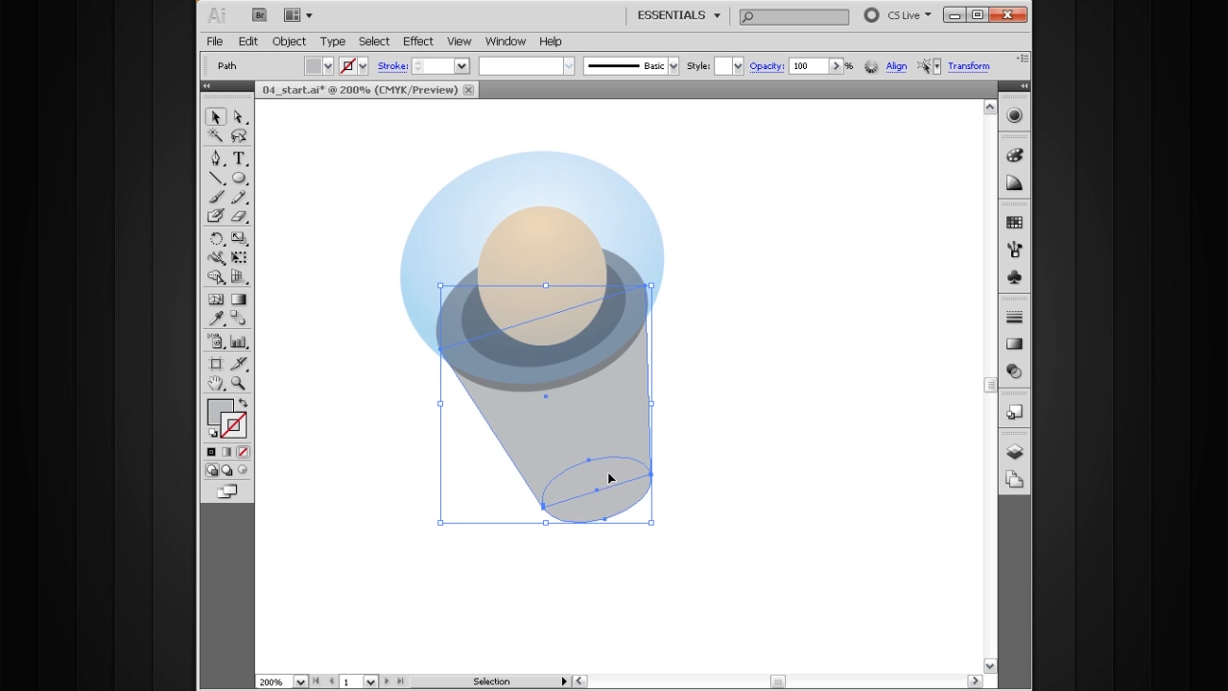
pyautogui.moveTo(544, 523); pyautogui.dragTo(537, 497)
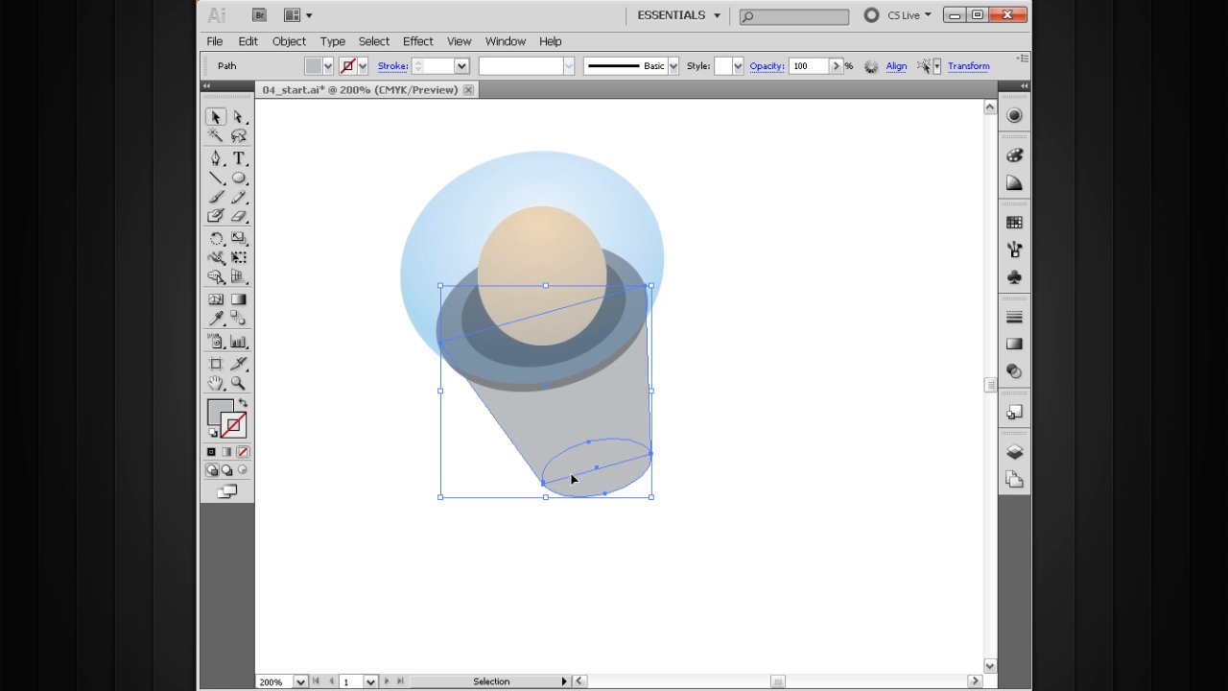
# - Undo the joint shortening of body and ellipse, and shorten only the tapered body from its slanted lower end
pyautogui.hotkey('ctrl', 'z')
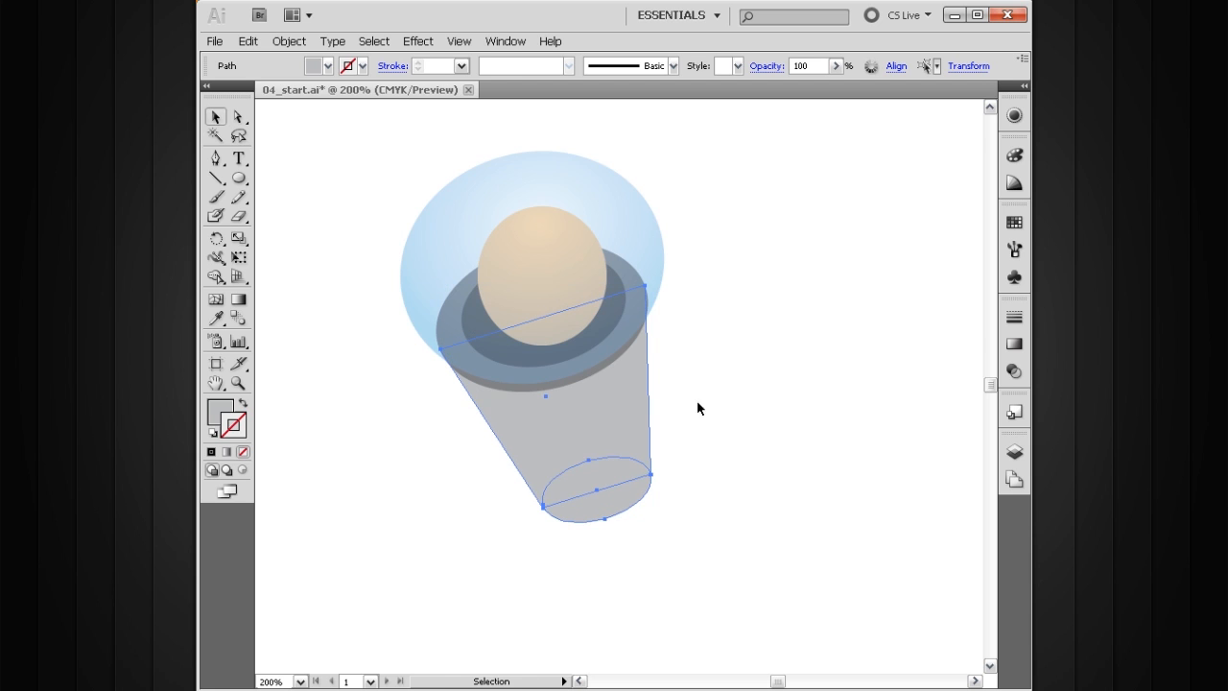
pyautogui.click(670, 412)
pyautogui.click(605, 403)
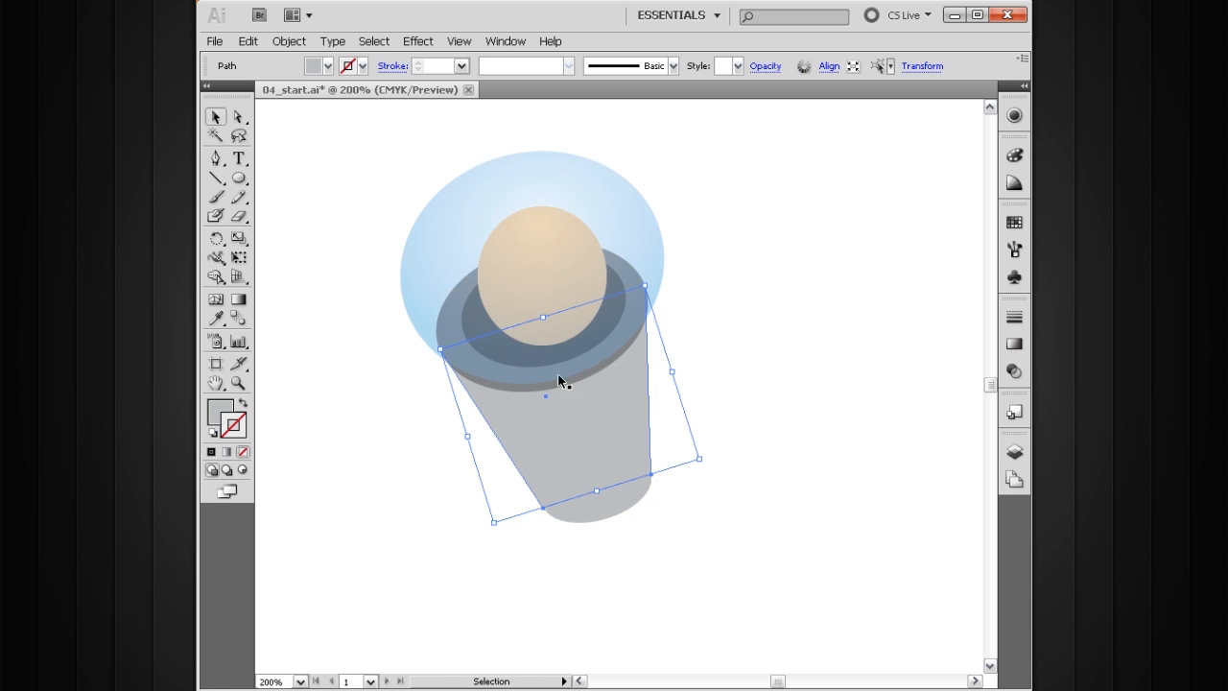
pyautogui.moveTo(594, 490); pyautogui.dragTo(589, 470)
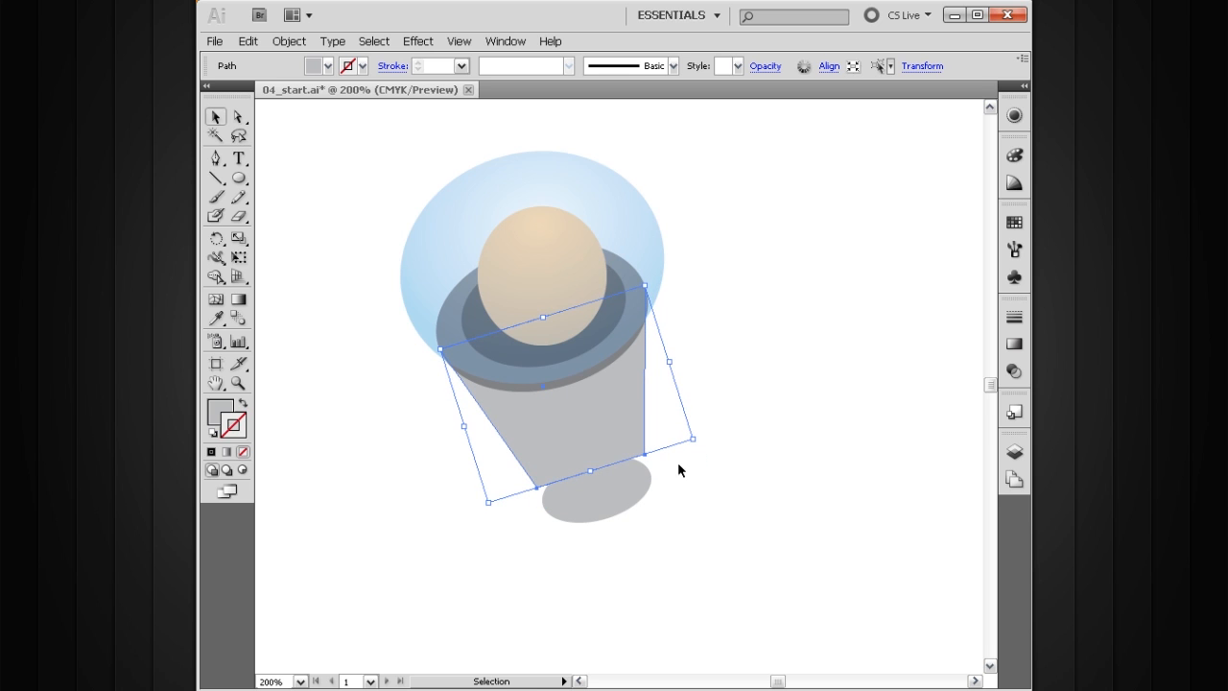
pyautogui.click(710, 406)
# - Move the loose ellipse up to the shortened body's lower edge so it closes the body with a rounded end
pyautogui.hotkey('ctrl', 'space')
pyautogui.moveTo(766, 289); pyautogui.dragTo(447, 566)
pyautogui.moveTo(610, 527); pyautogui.dragTo(598, 482)
pyautogui.click(719, 436)
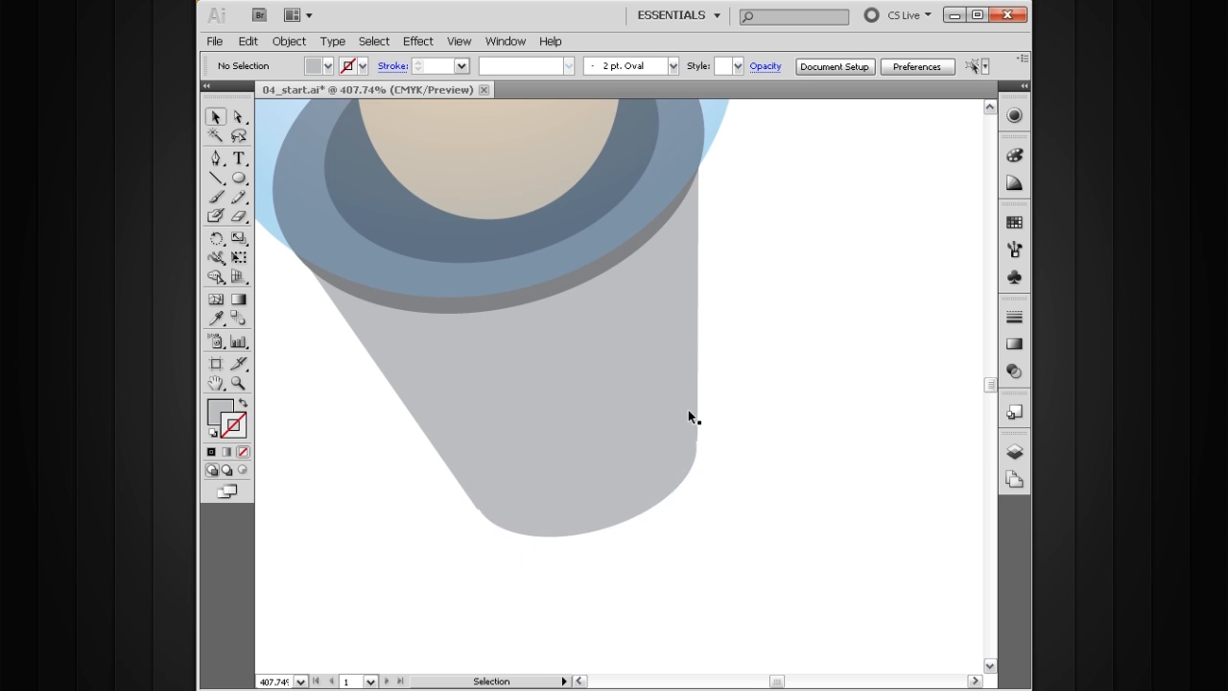
# - Examine the shortened body's proportions and its rounded lower end against the whole figure
pyautogui.hotkey('ctrl', 'alt', 'space')
pyautogui.click(645, 439)
pyautogui.click(644, 439)
pyautogui.click(645, 438)
pyautogui.moveTo(649, 411); pyautogui.dragTo(643, 521)
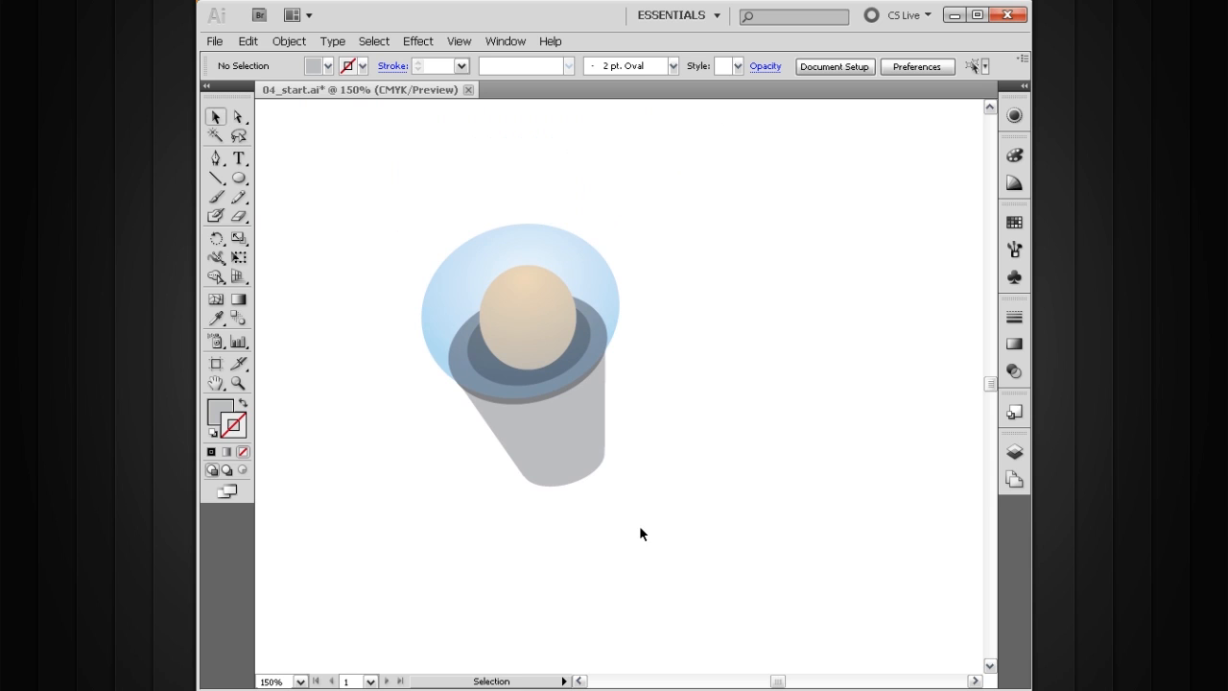
pyautogui.moveTo(595, 464); pyautogui.dragTo(606, 494)
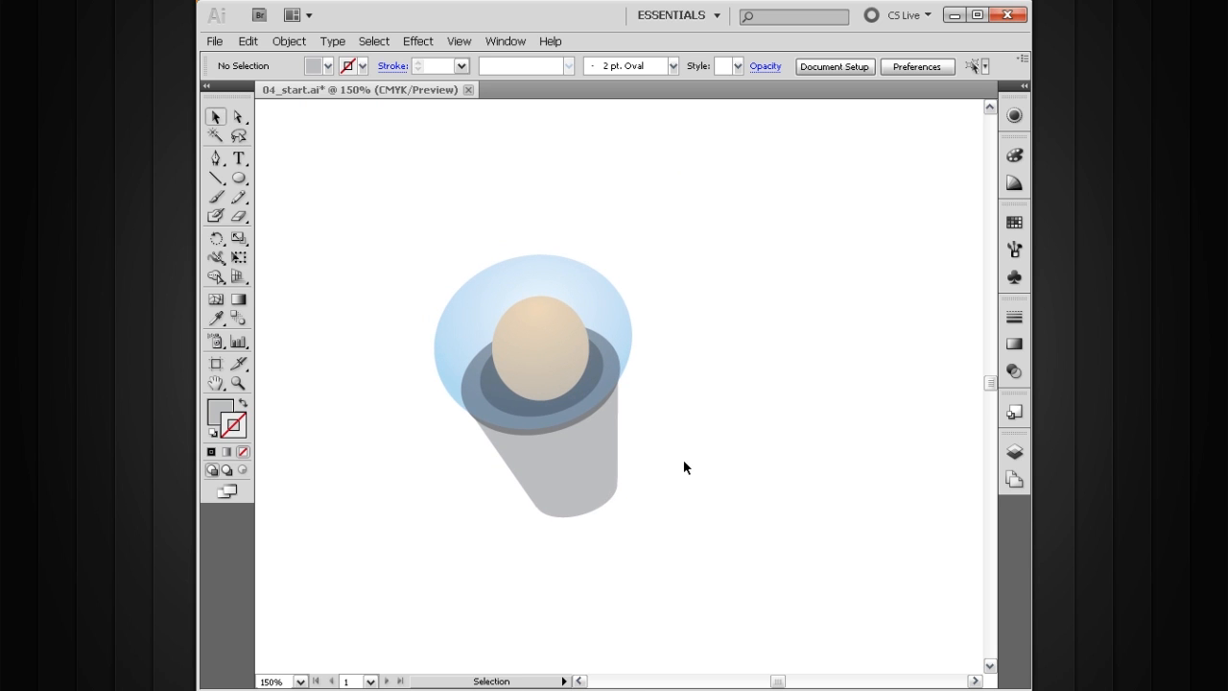
pyautogui.moveTo(638, 468); pyautogui.dragTo(626, 456)
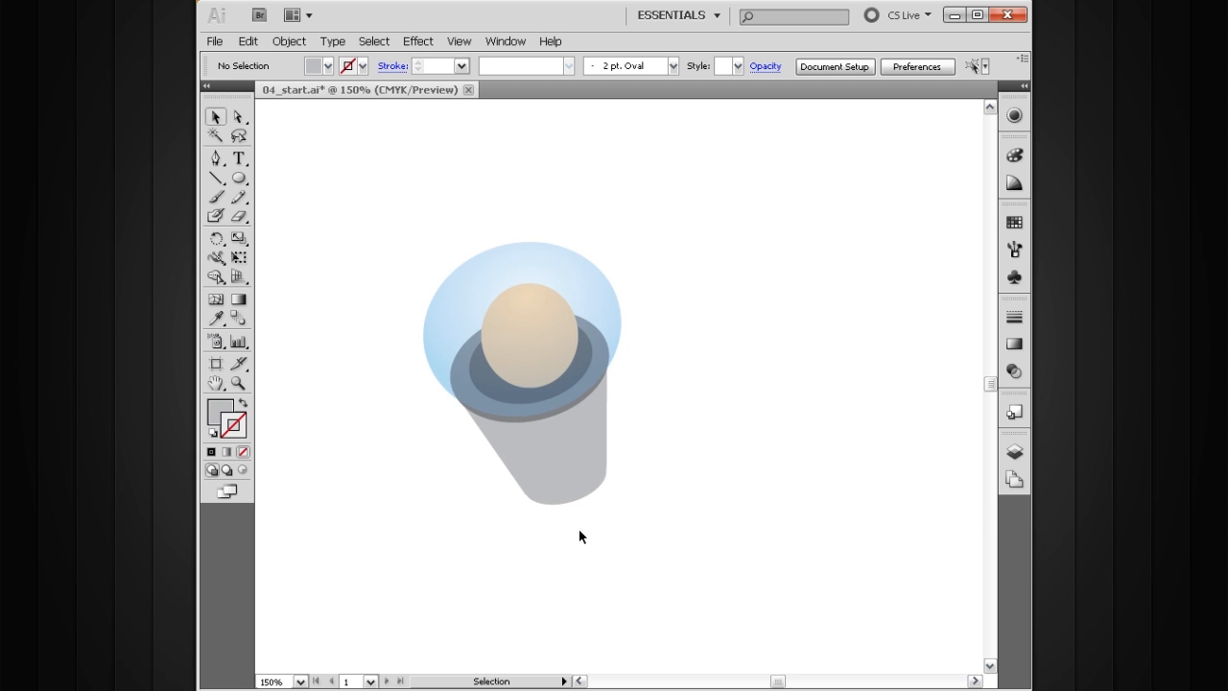
pyautogui.moveTo(747, 192); pyautogui.dragTo(494, 525)
pyautogui.moveTo(567, 467); pyautogui.dragTo(549, 422)
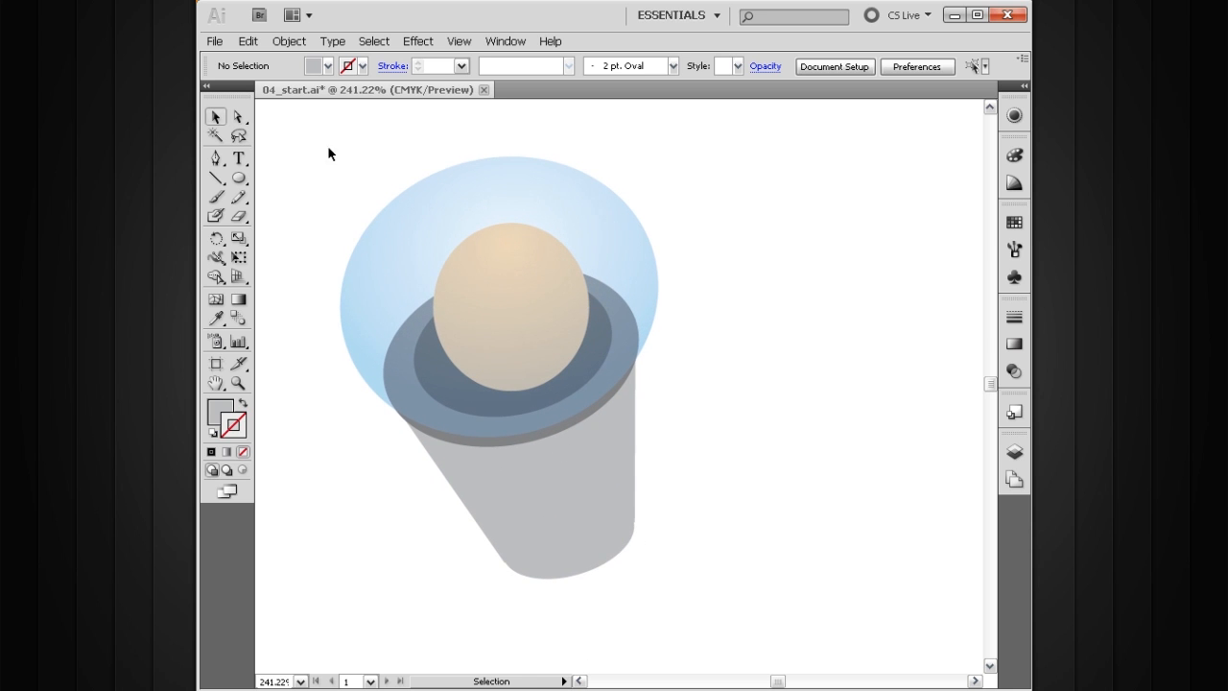
# - Draw a small upright ellipse on the right half of the head as the first eye and shift it slightly left and down
pyautogui.click(240, 179)
pyautogui.moveTo(858, 208); pyautogui.dragTo(383, 557)
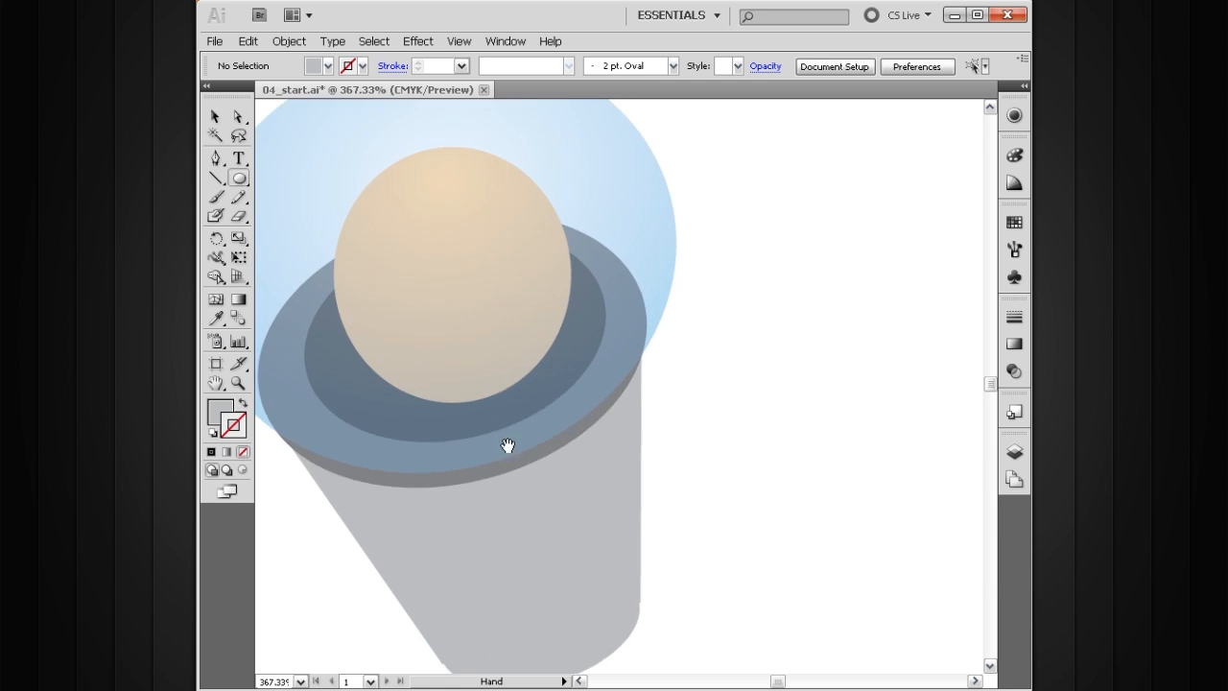
pyautogui.moveTo(508, 445); pyautogui.dragTo(611, 514)
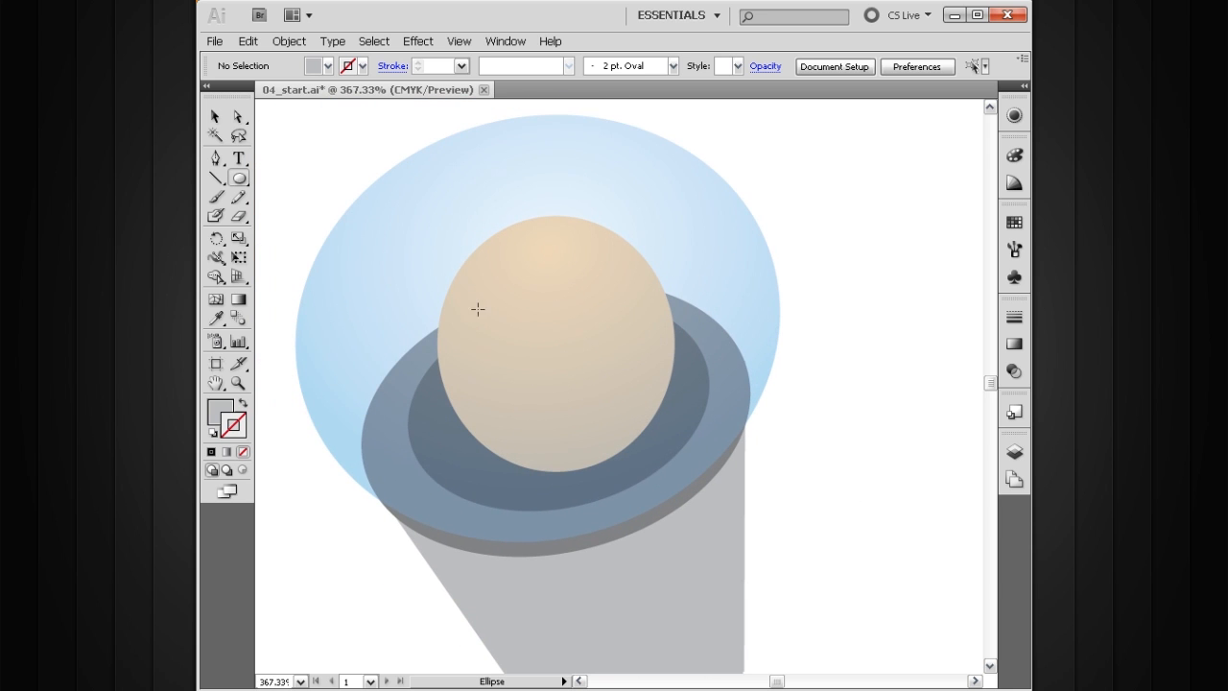
pyautogui.moveTo(562, 334); pyautogui.dragTo(597, 386)
pyautogui.press('v')
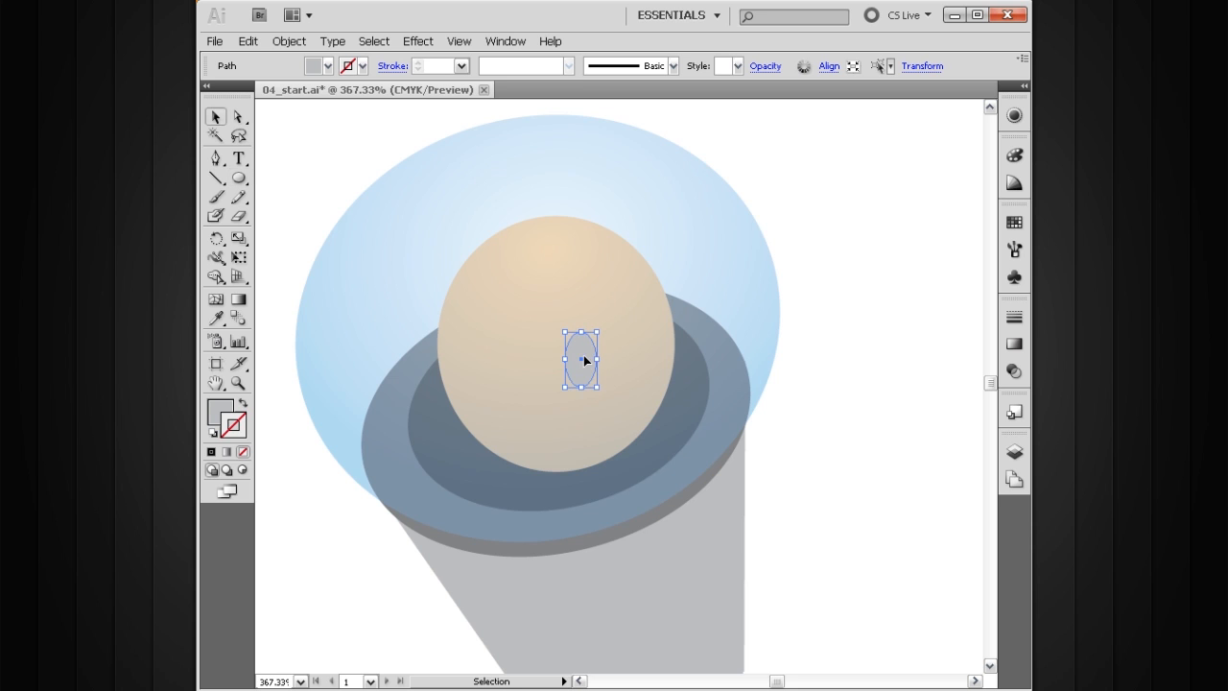
pyautogui.doubleClick(584, 353)
pyautogui.doubleClick(814, 317)
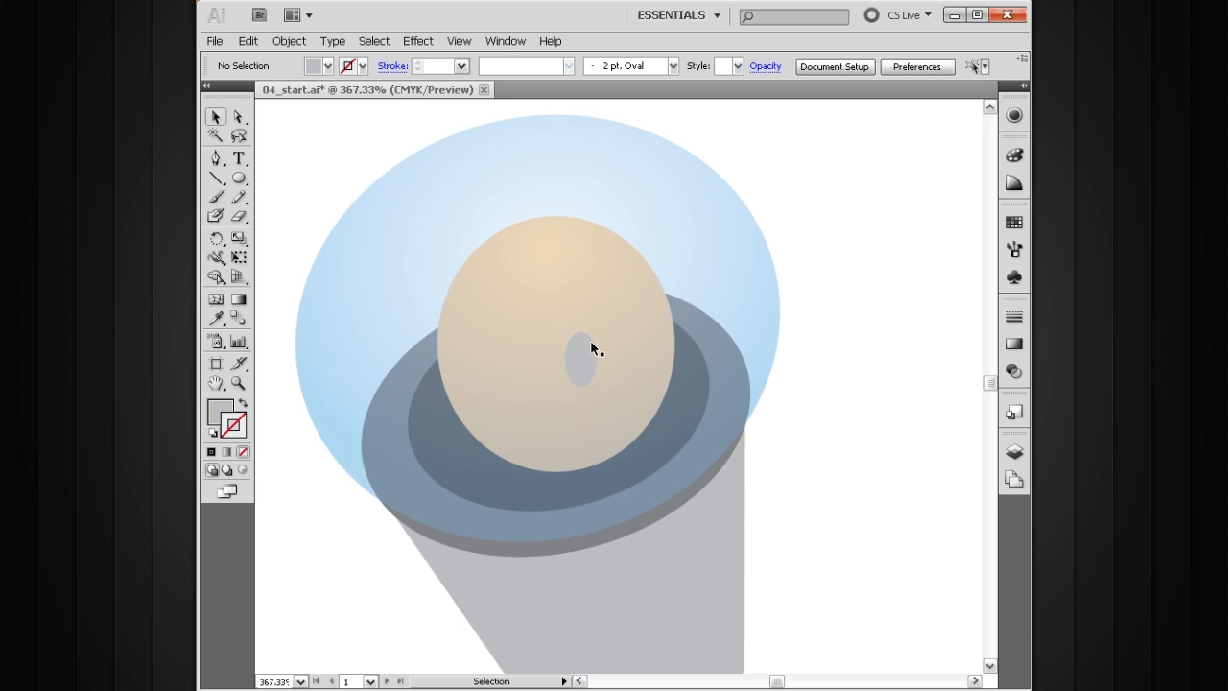
pyautogui.moveTo(576, 357); pyautogui.dragTo(575, 359)
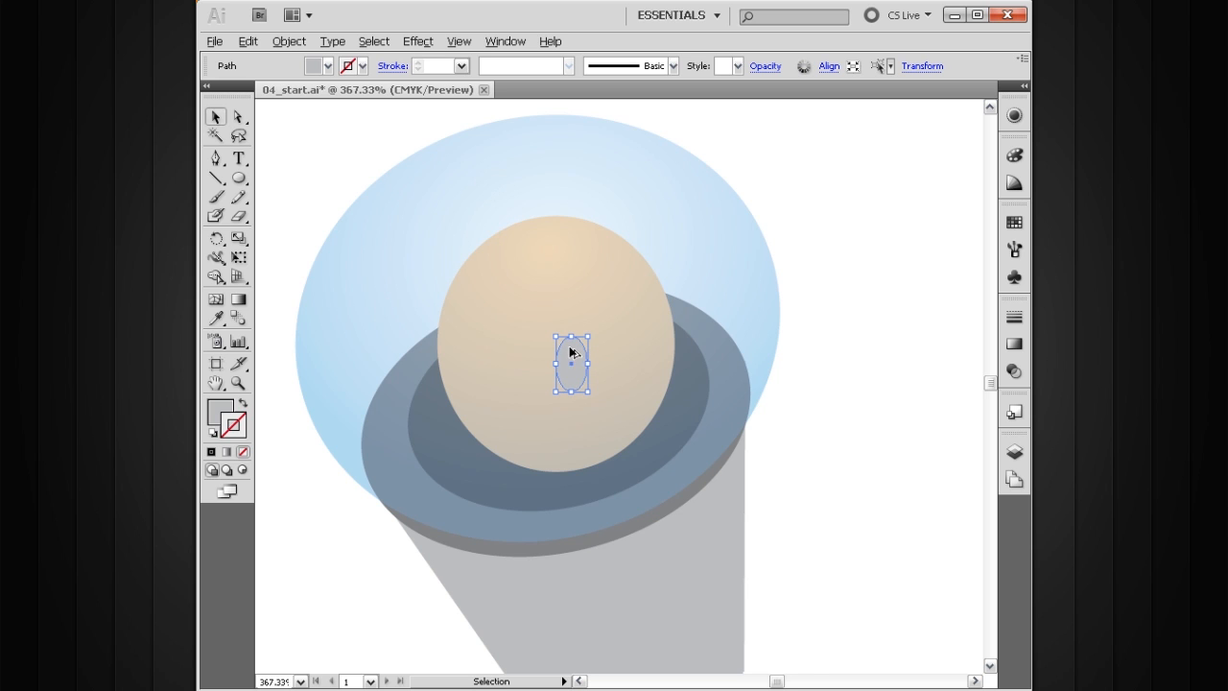
# - Duplicate the eye toward the head's right edge, make the copy smaller and narrower, and nudge the first eye down
pyautogui.moveTo(571, 353); pyautogui.dragTo(625, 354)
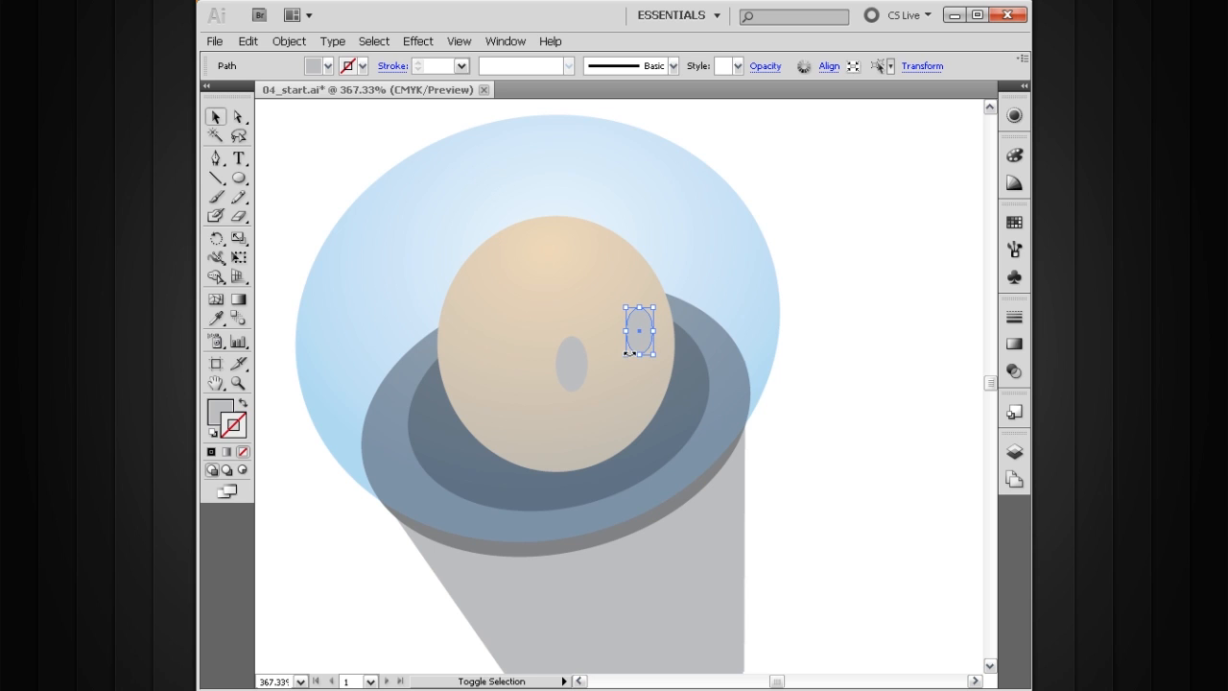
pyautogui.moveTo(641, 339); pyautogui.dragTo(635, 329)
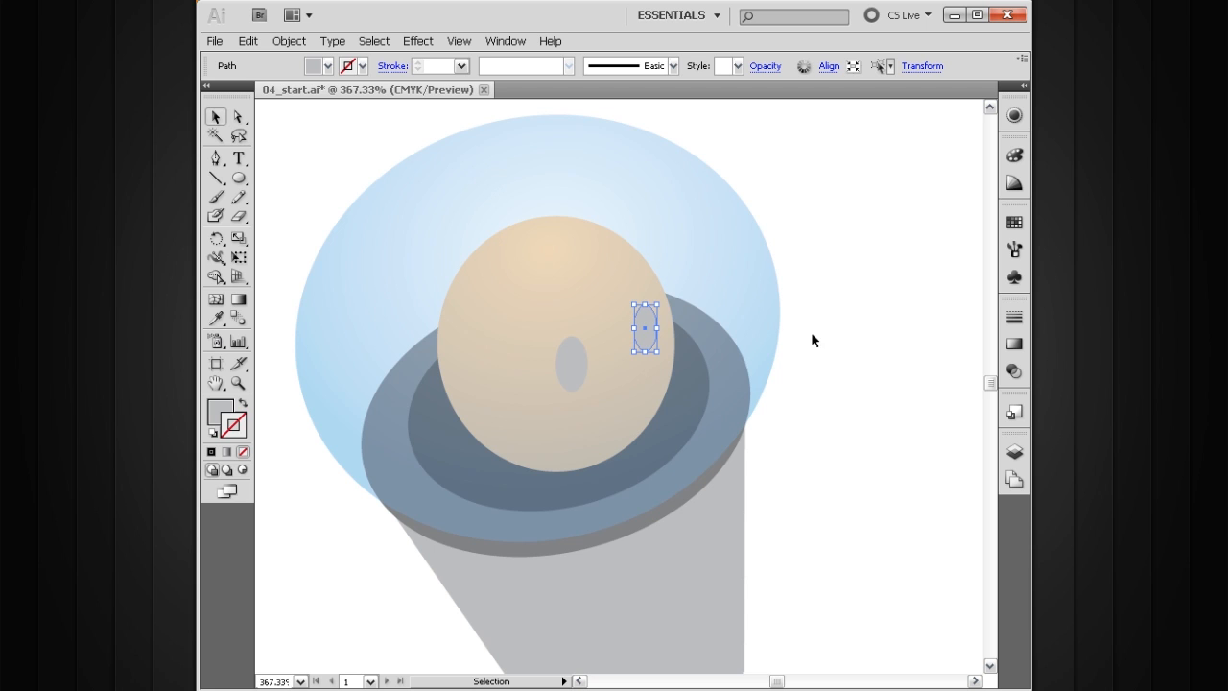
pyautogui.click(813, 359)
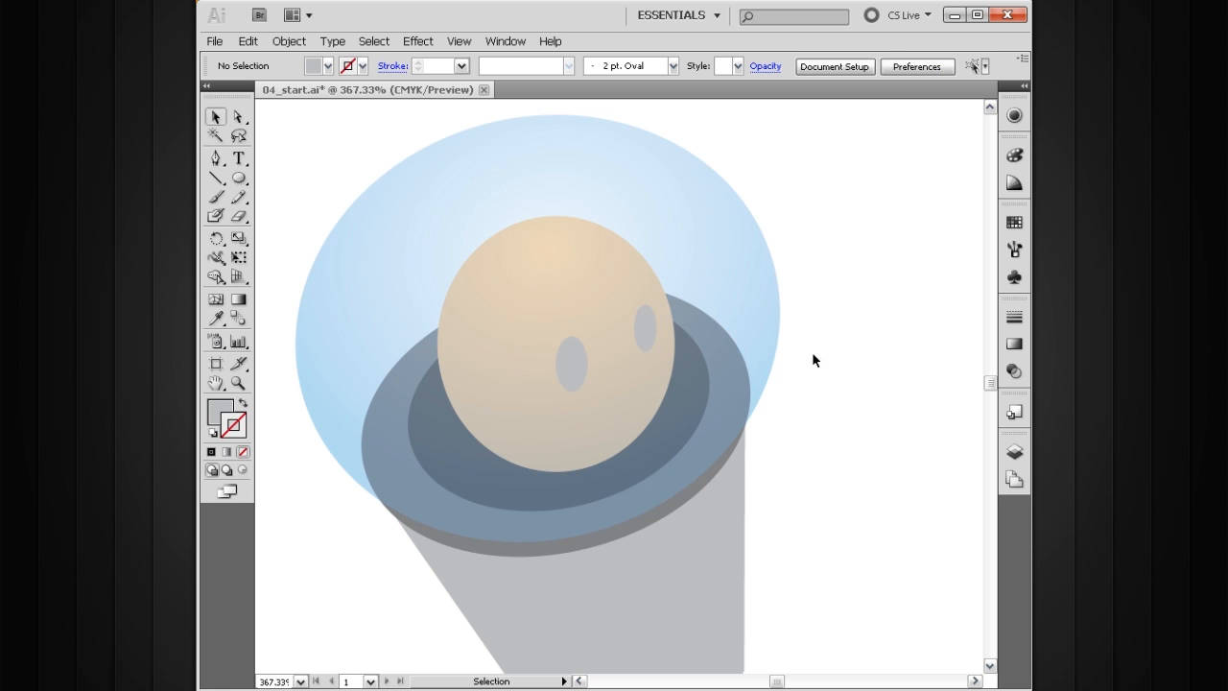
pyautogui.click(570, 368)
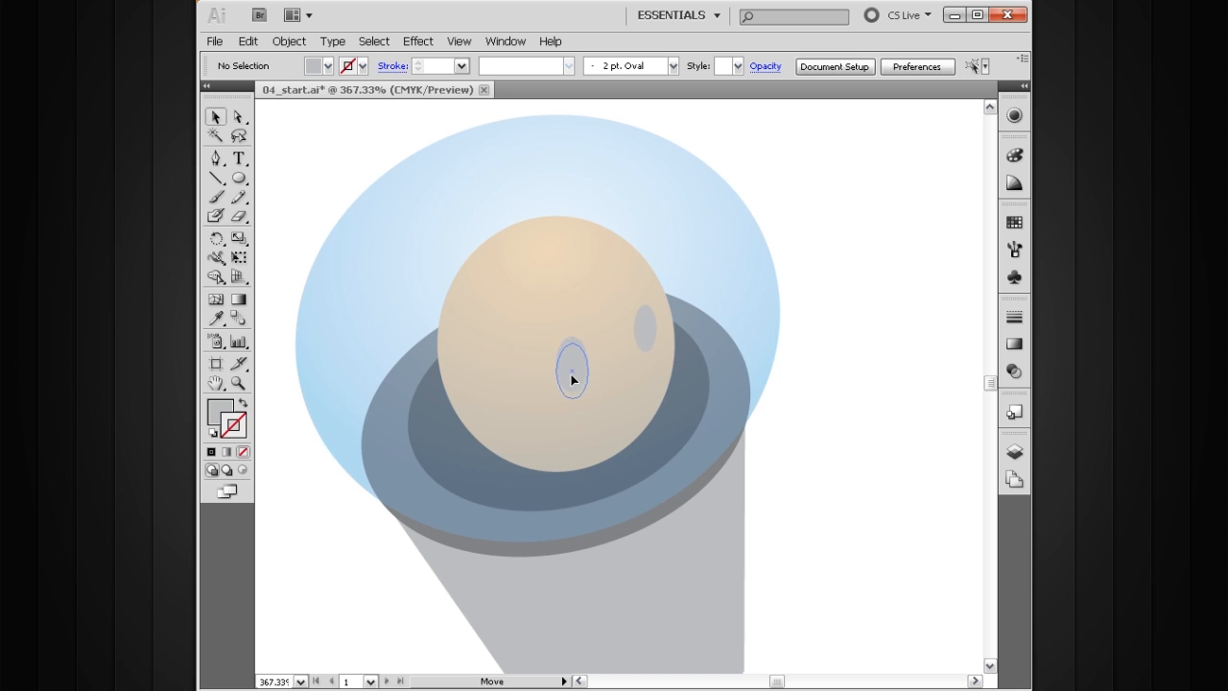
# - Select both eye ellipses and mix a brownish-orange CMYK fill for them with K at 0%
pyautogui.click(646, 332)
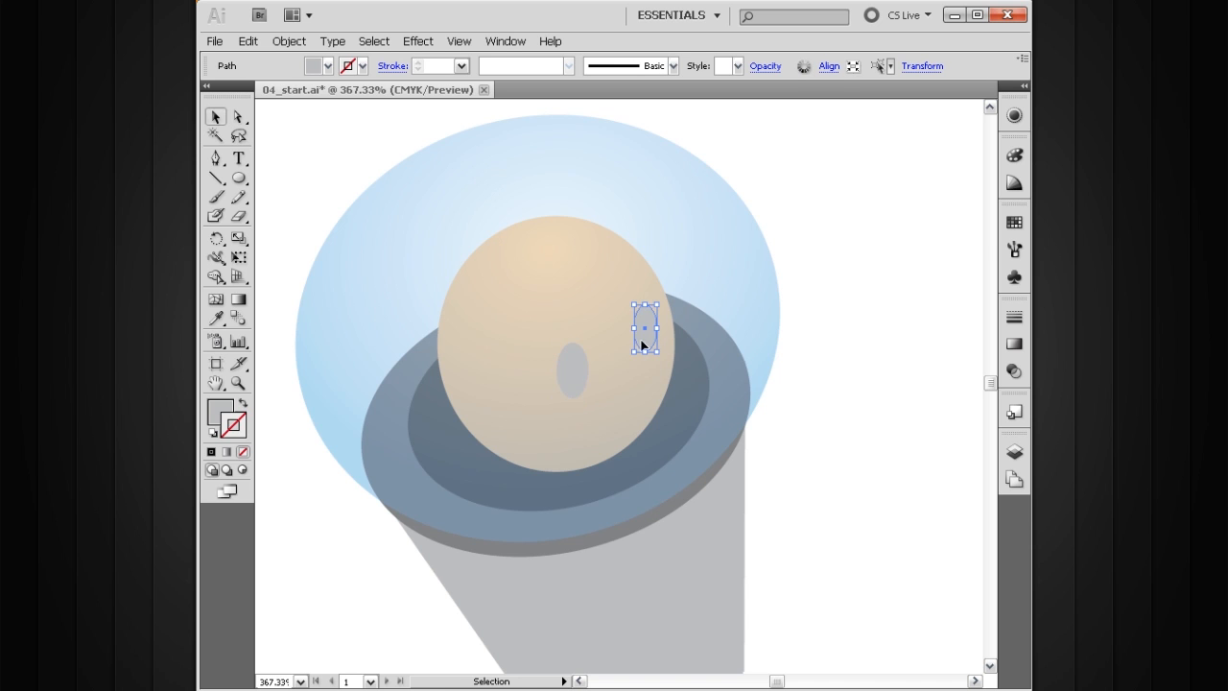
pyautogui.keyDown('shift'); pyautogui.click(580, 384); pyautogui.keyUp('shift')
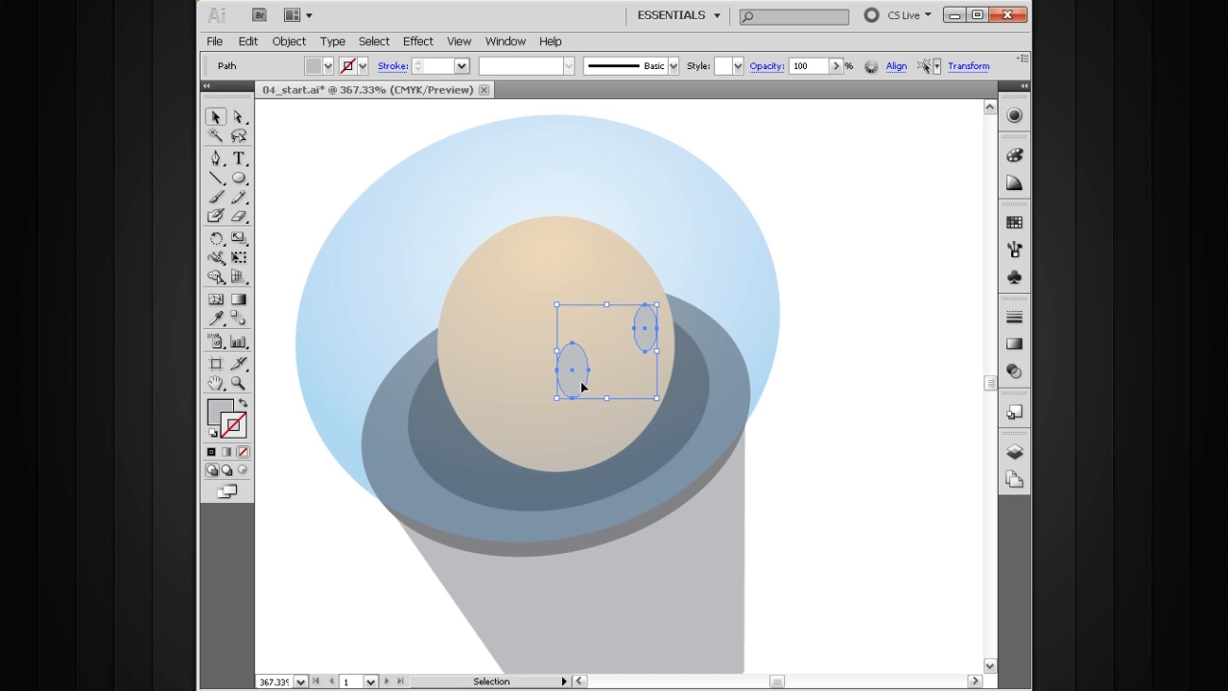
pyautogui.click(1014, 224)
pyautogui.click(1012, 156)
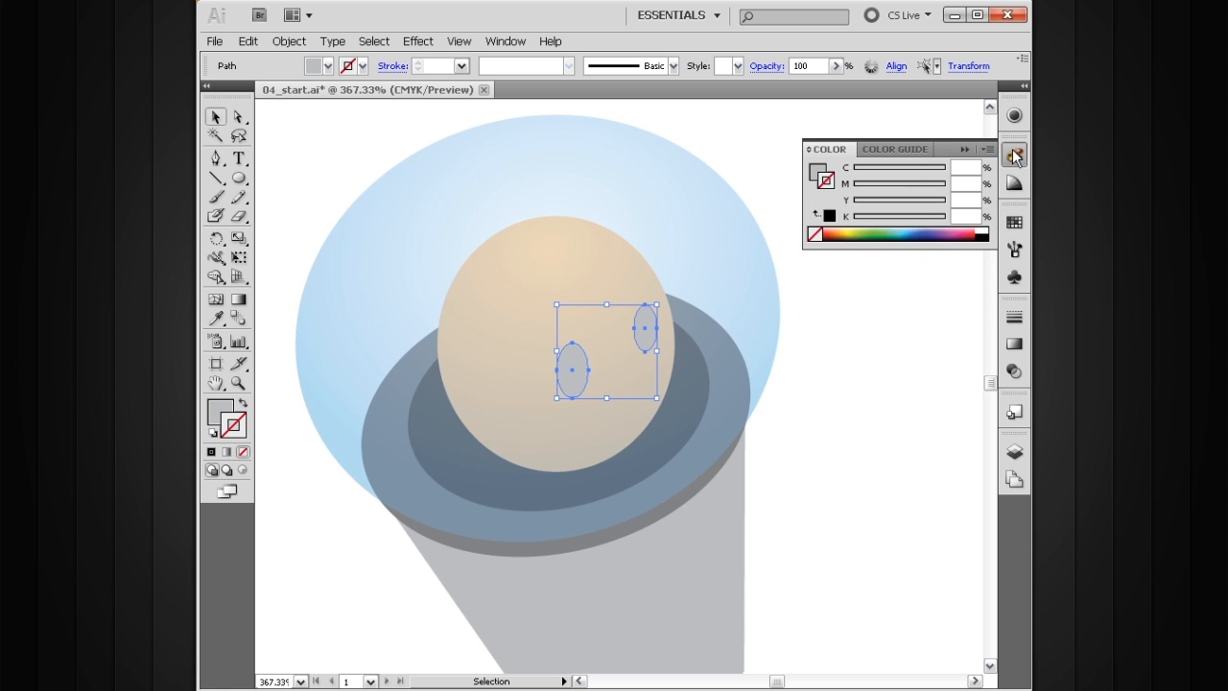
pyautogui.click(818, 173)
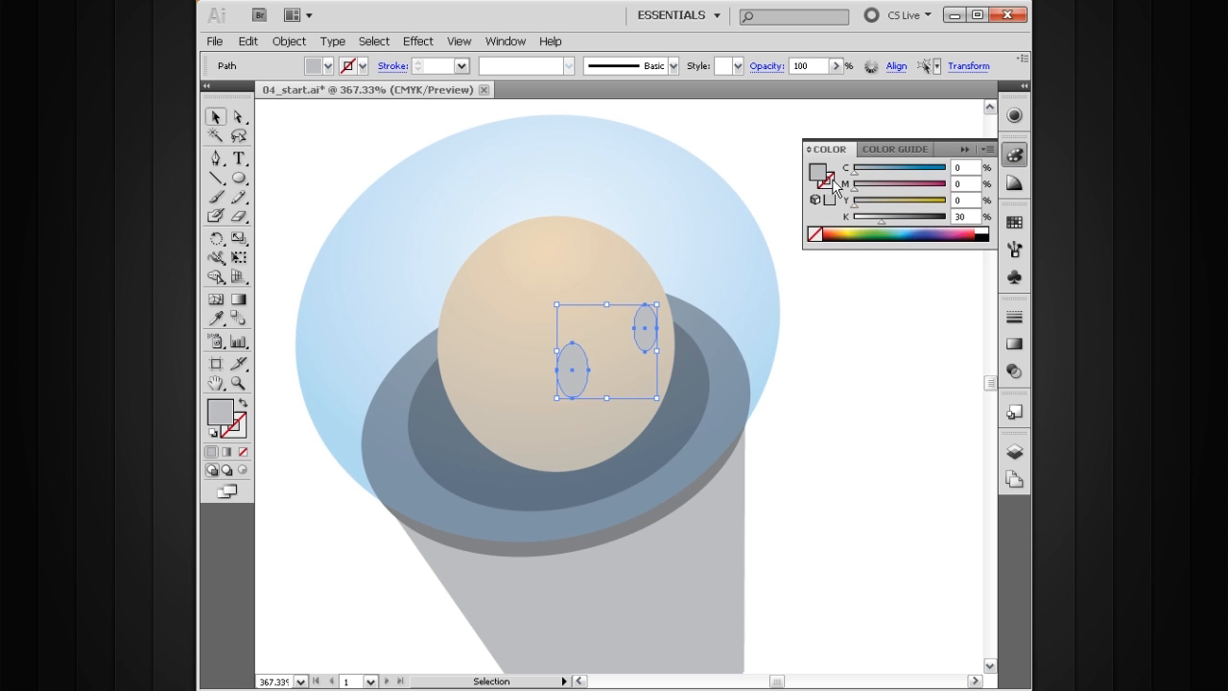
pyautogui.moveTo(882, 221); pyautogui.dragTo(919, 205)
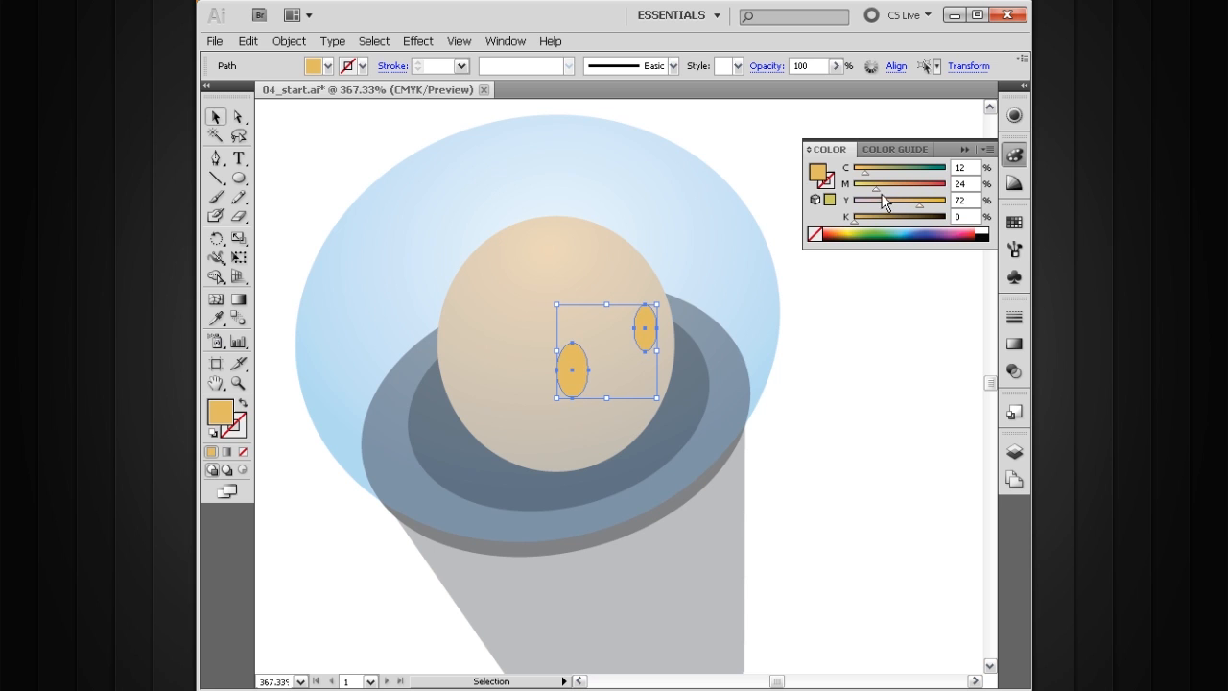
pyautogui.click(880, 191)
pyautogui.moveTo(866, 173); pyautogui.dragTo(918, 207)
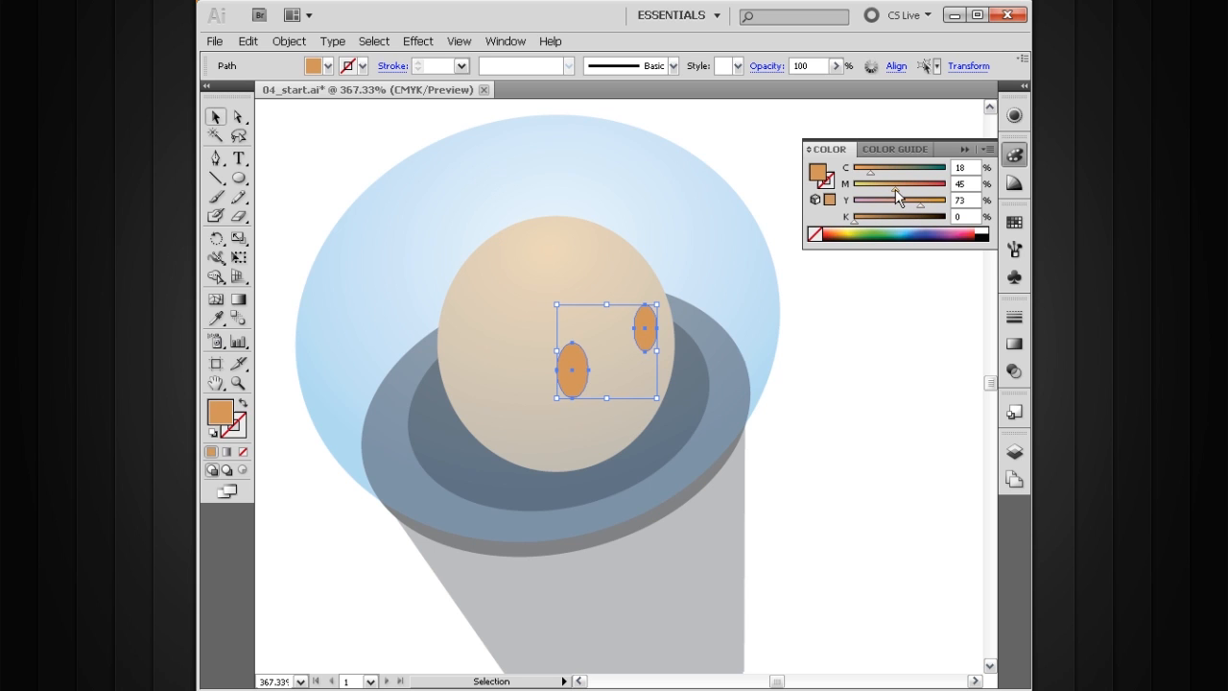
pyautogui.click(873, 173)
pyautogui.click(875, 173)
pyautogui.click(896, 187)
pyautogui.click(964, 149)
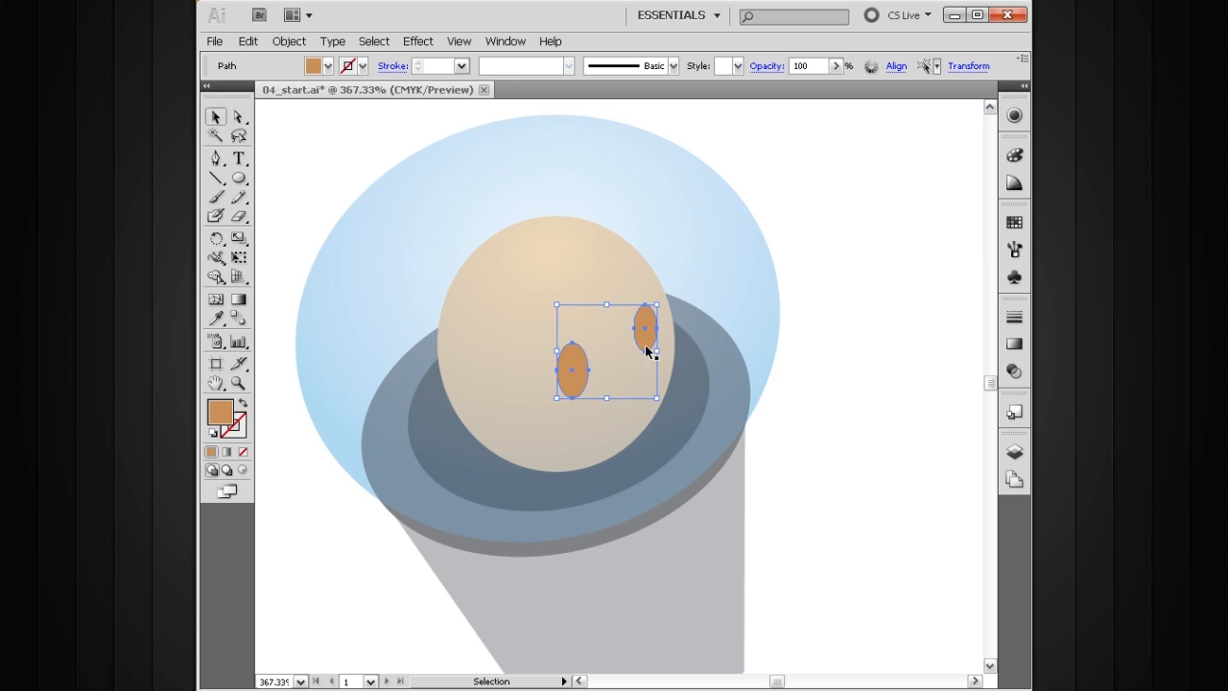
# - Copy the two brownish-orange eye ellipses to the clipboard and deselect them
pyautogui.click(248, 41)
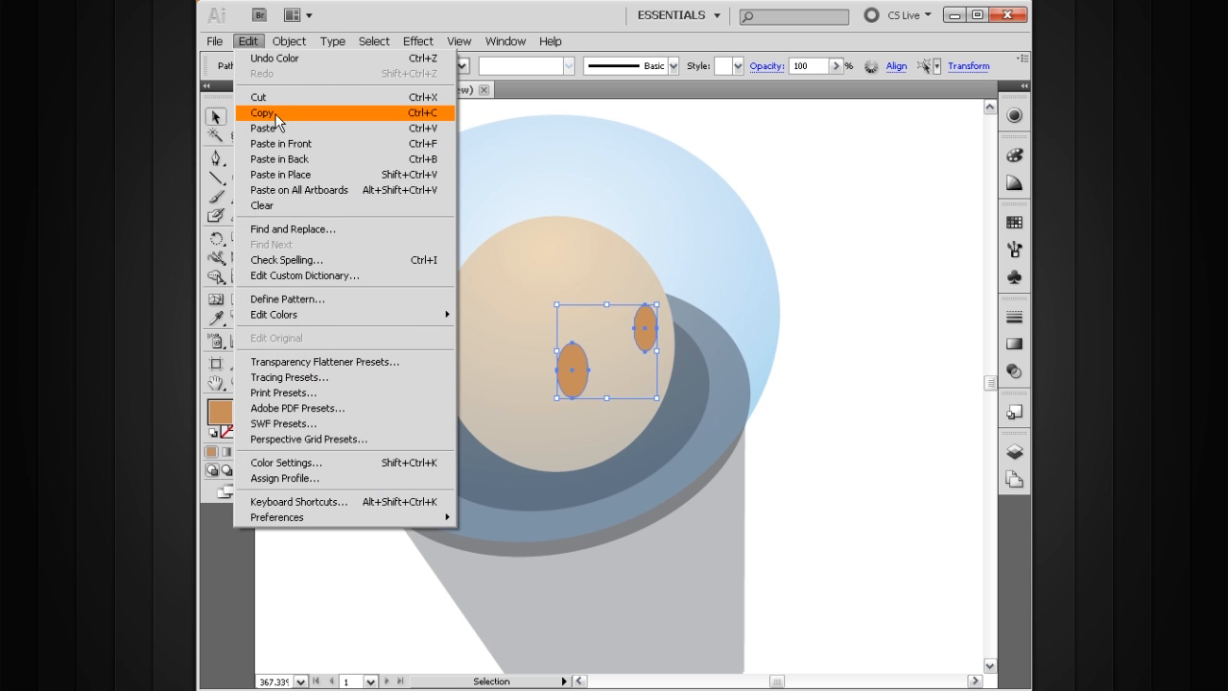
pyautogui.click(273, 116)
pyautogui.click(806, 329)
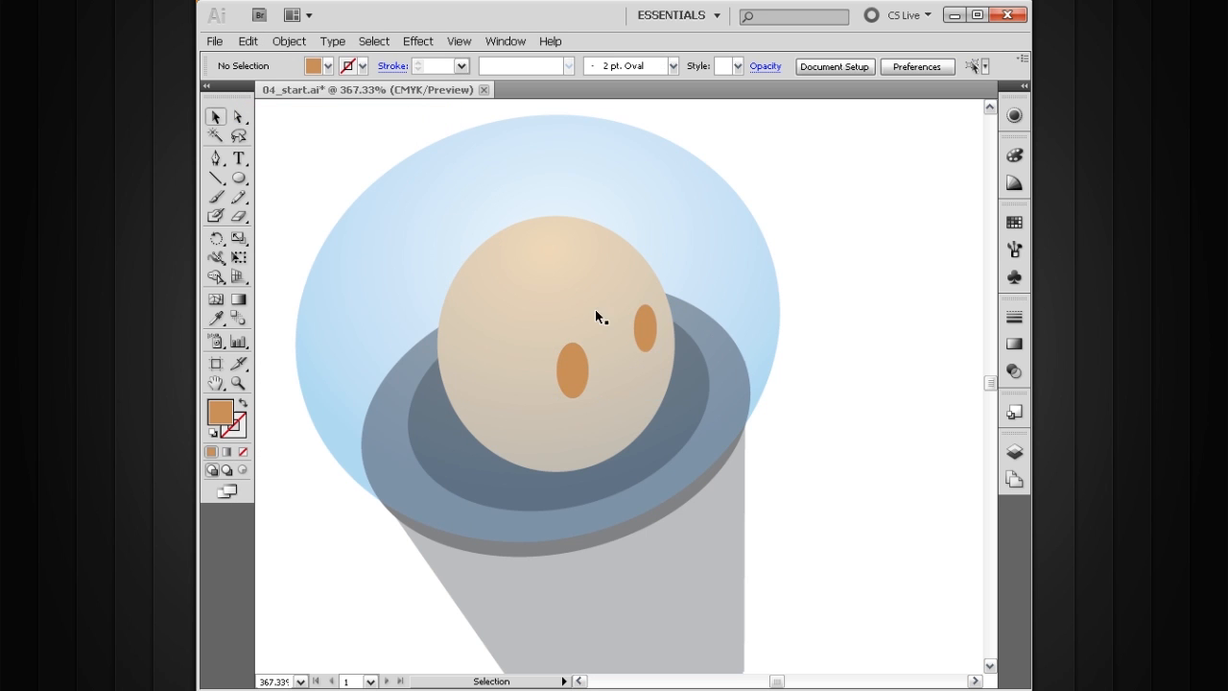
# - Examine the placement of the two eye ellipses on the head up close and from farther out
pyautogui.hotkey('ctrl', 'space')
pyautogui.moveTo(857, 170); pyautogui.dragTo(395, 525)
pyautogui.click(549, 361)
pyautogui.keyDown('shift'); pyautogui.click(658, 308); pyautogui.keyUp('shift')
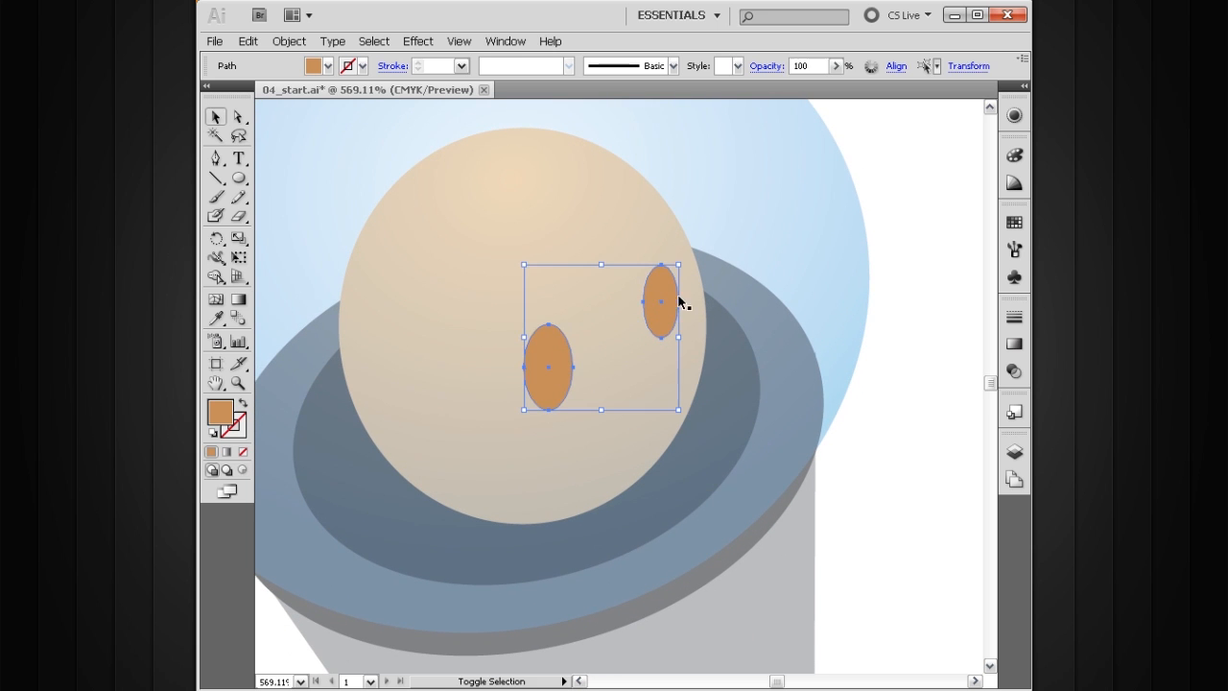
pyautogui.click(828, 273)
pyautogui.hotkey('ctrl', 'alt', 'space')
pyautogui.click(626, 386)
pyautogui.press('space')
pyautogui.moveTo(610, 396); pyautogui.dragTo(585, 353)
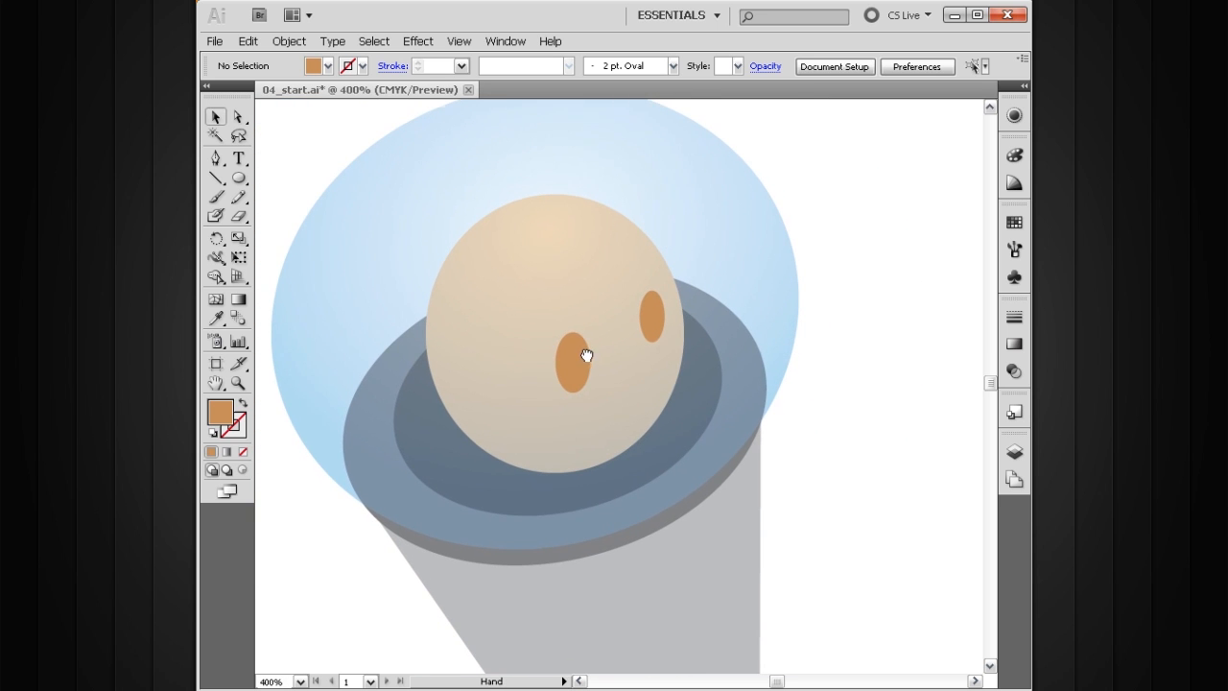
# - Paste the copied eyes directly in front of the originals, and check them by moving the copies aside and undoing the move
pyautogui.click(252, 43)
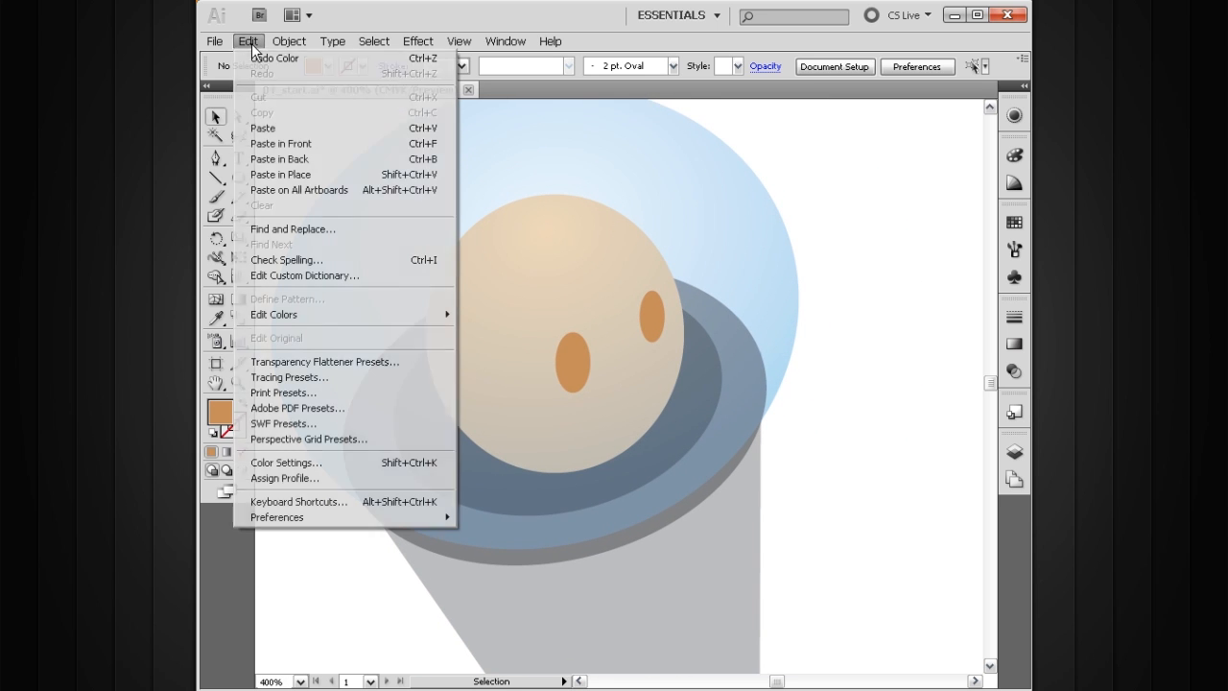
pyautogui.click(337, 144)
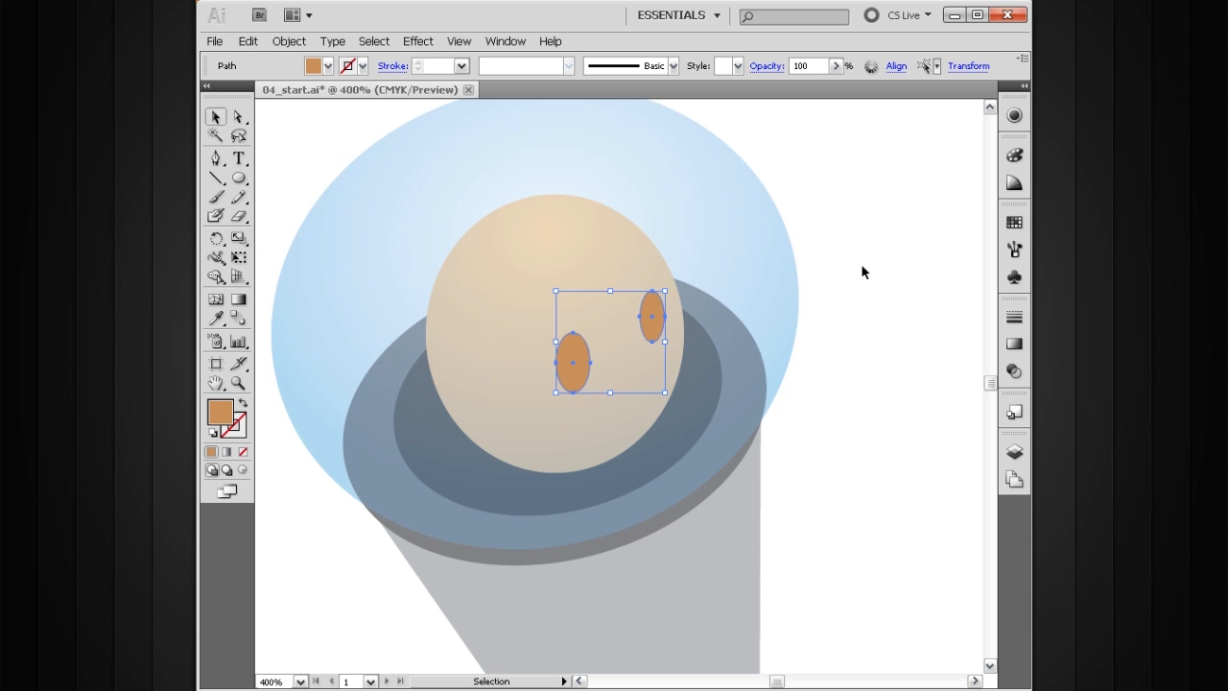
pyautogui.moveTo(572, 356); pyautogui.dragTo(753, 384)
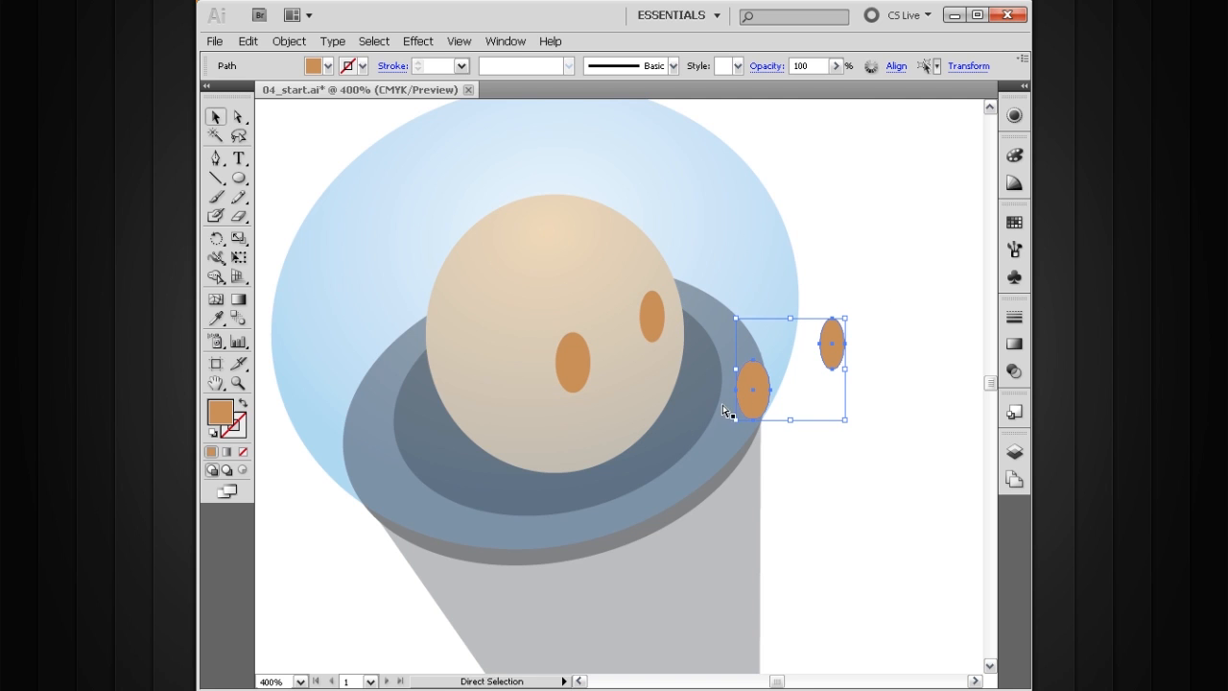
pyautogui.hotkey('ctrl', 'z')
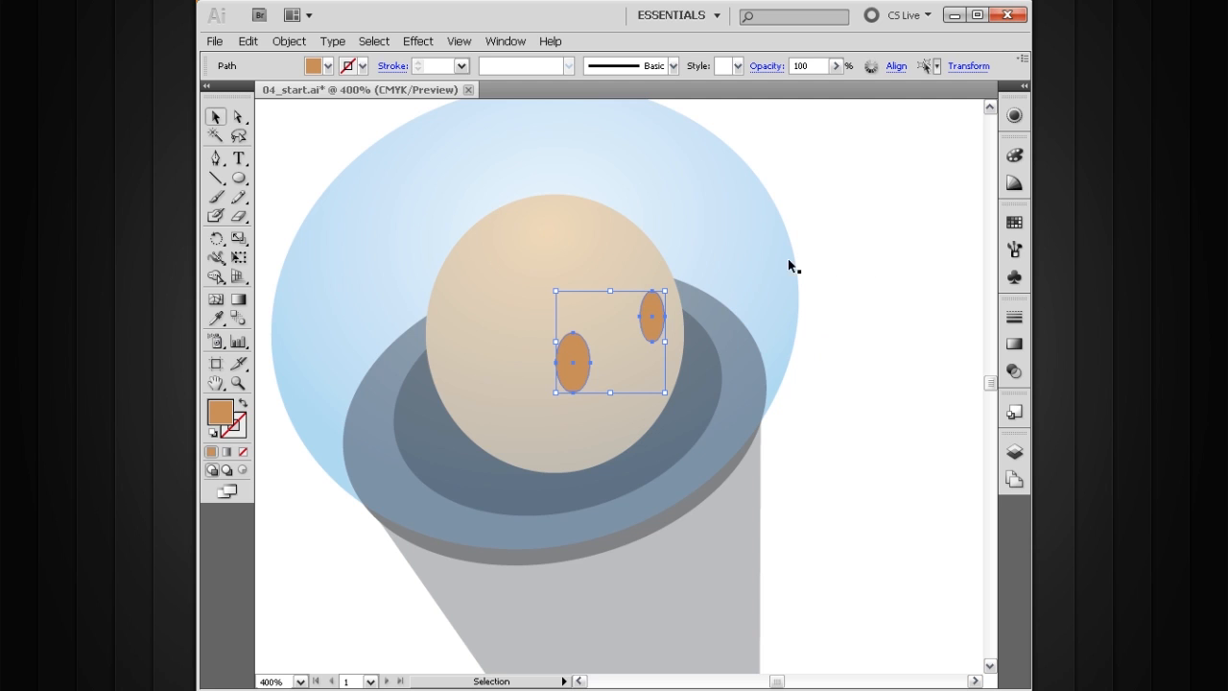
# - Fill the two pasted eye ellipses with the black swatch
pyautogui.click(1014, 222)
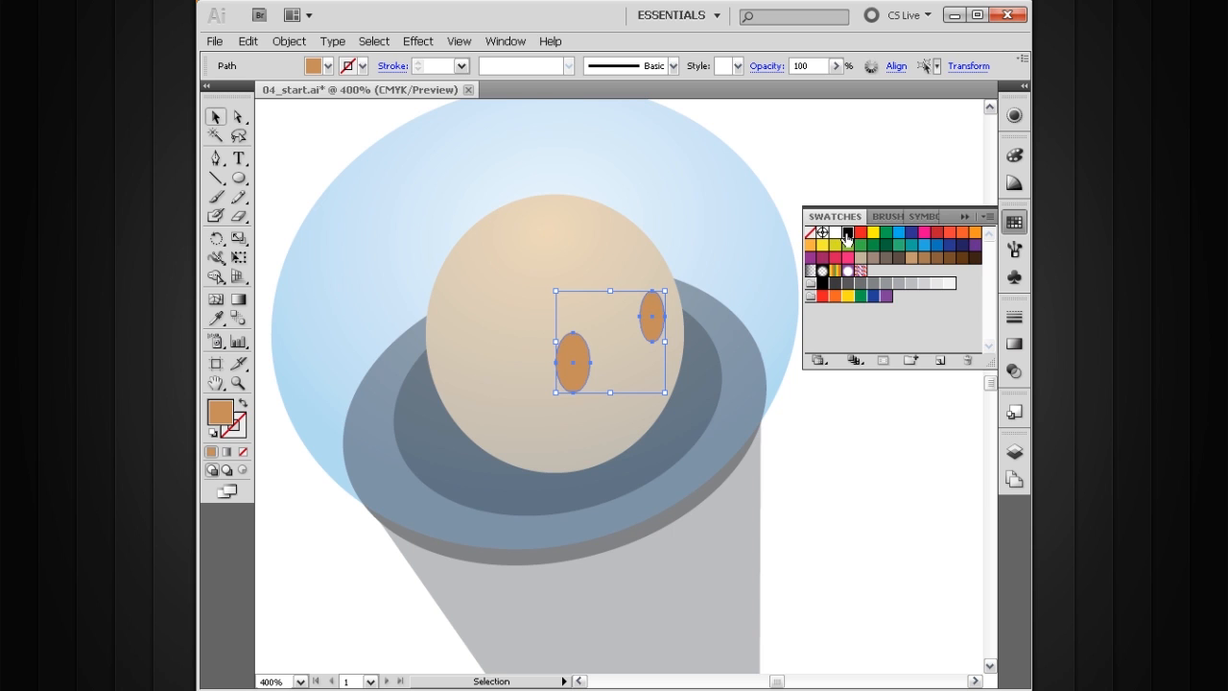
pyautogui.click(846, 235)
pyautogui.click(964, 216)
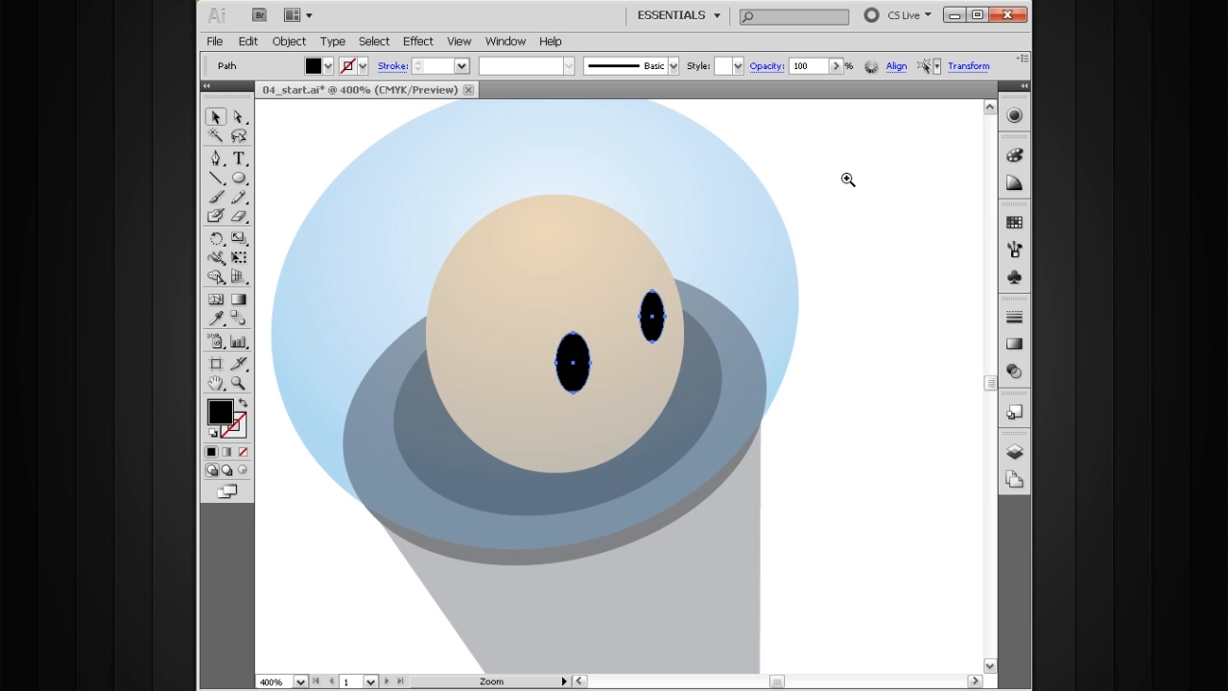
pyautogui.moveTo(837, 185); pyautogui.dragTo(478, 500)
pyautogui.moveTo(574, 403); pyautogui.dragTo(681, 337)
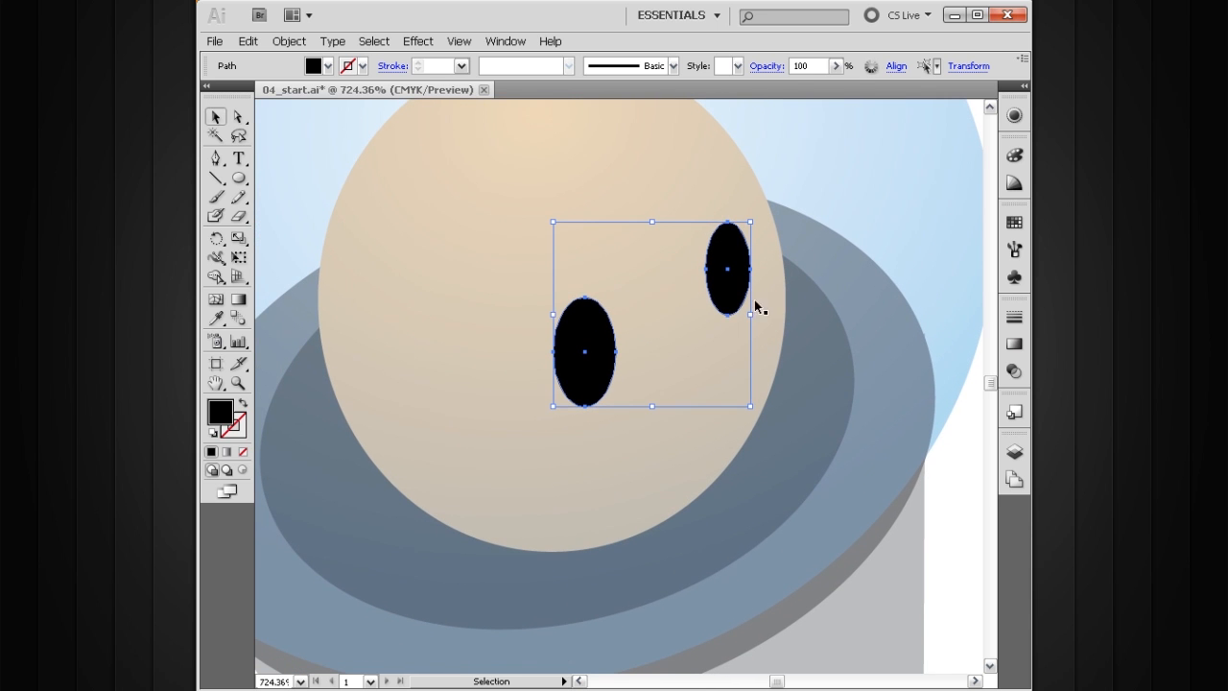
# - Shrink each black eye ellipse toward its upper-left side so the brownish-orange ellipse behind shows along the lower right
pyautogui.click(953, 479)
pyautogui.click(585, 351)
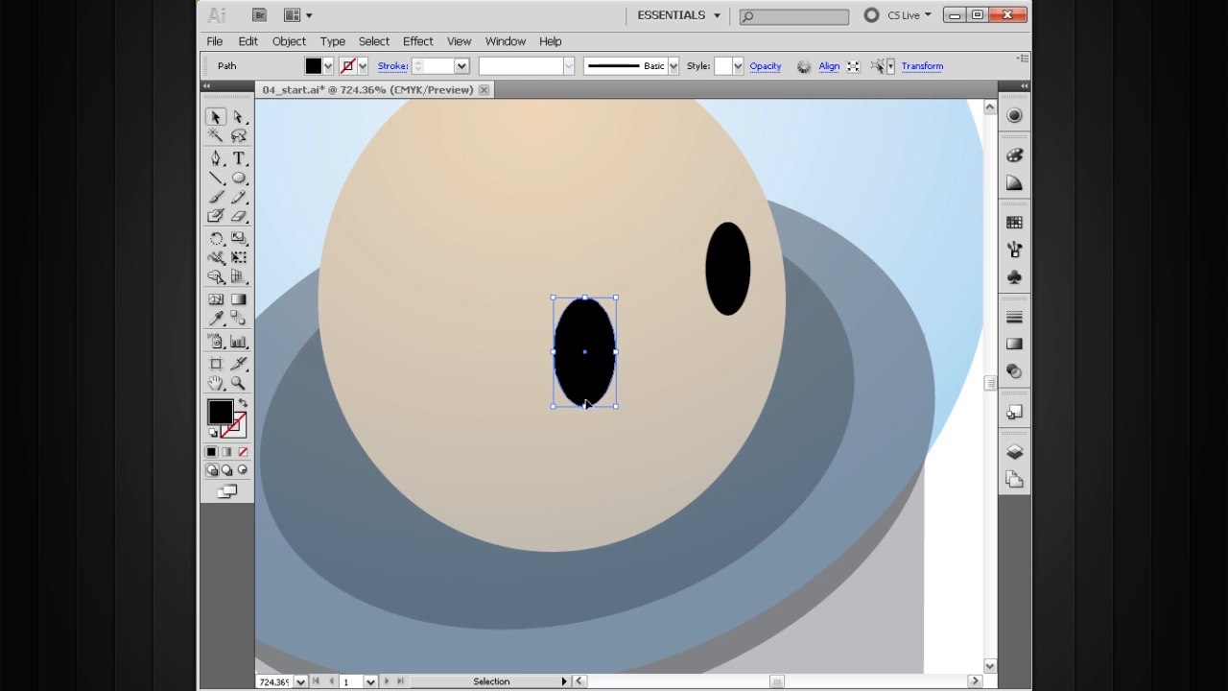
pyautogui.moveTo(585, 404); pyautogui.dragTo(590, 364)
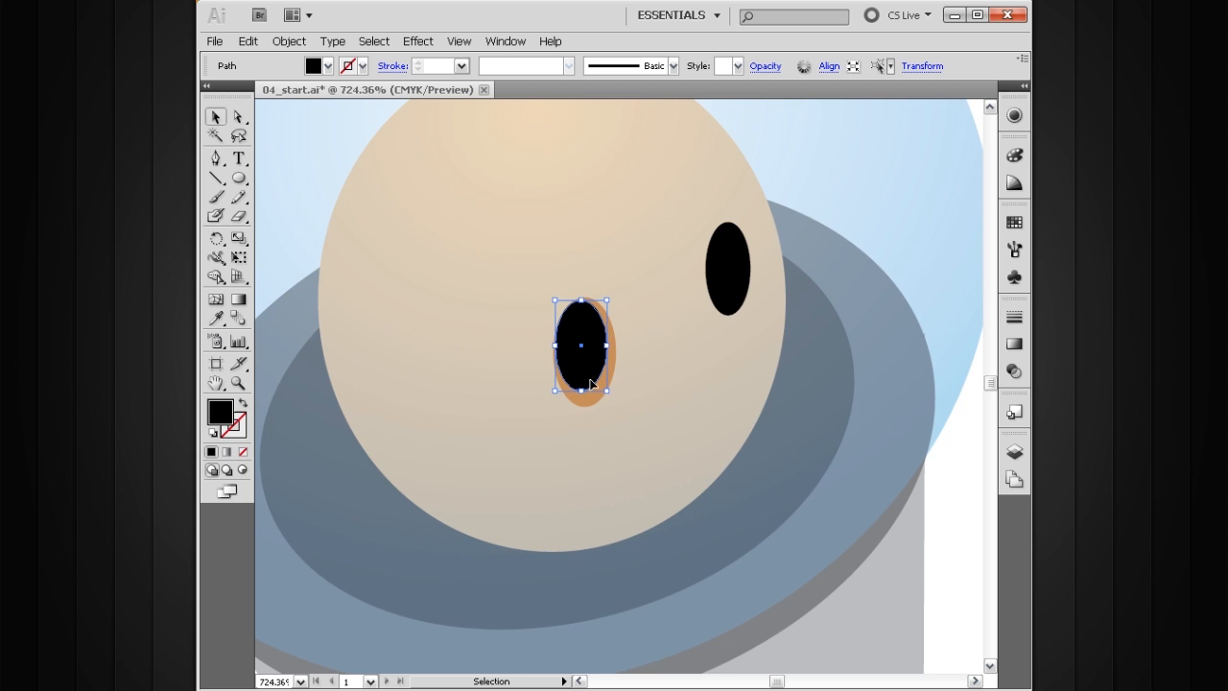
pyautogui.click(727, 267)
pyautogui.moveTo(749, 314); pyautogui.dragTo(738, 305)
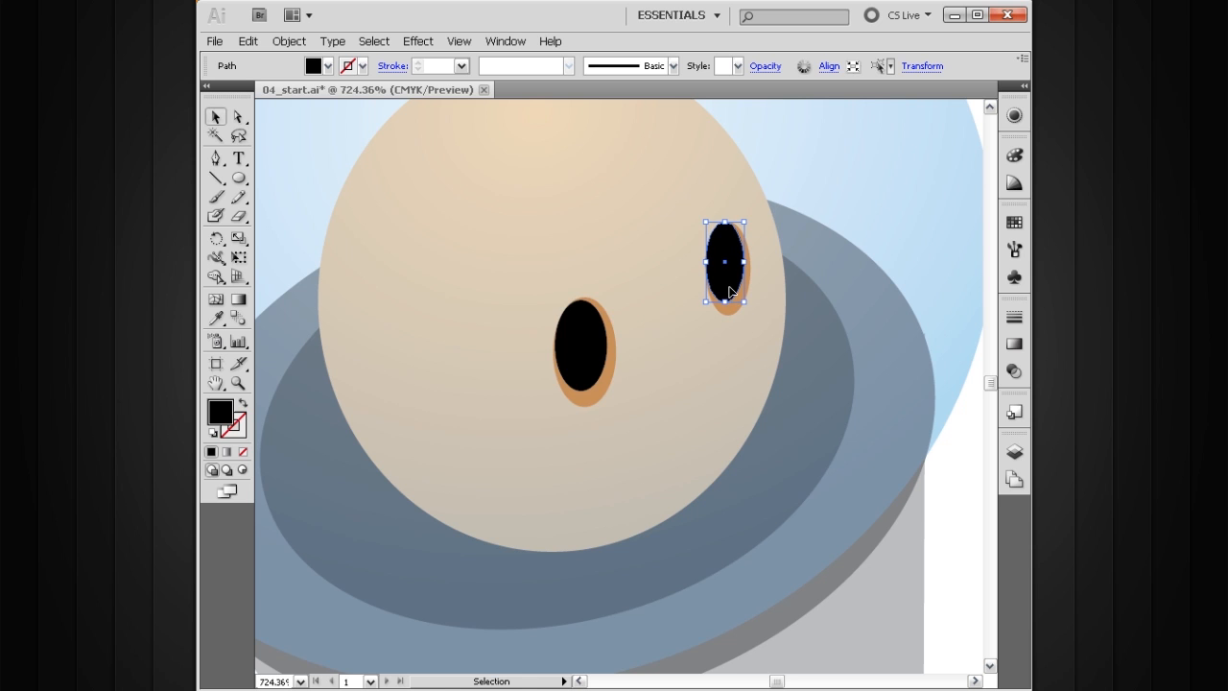
pyautogui.hotkey('ctrl', 'space')
pyautogui.moveTo(819, 185); pyautogui.dragTo(504, 466)
pyautogui.moveTo(721, 321); pyautogui.dragTo(774, 339)
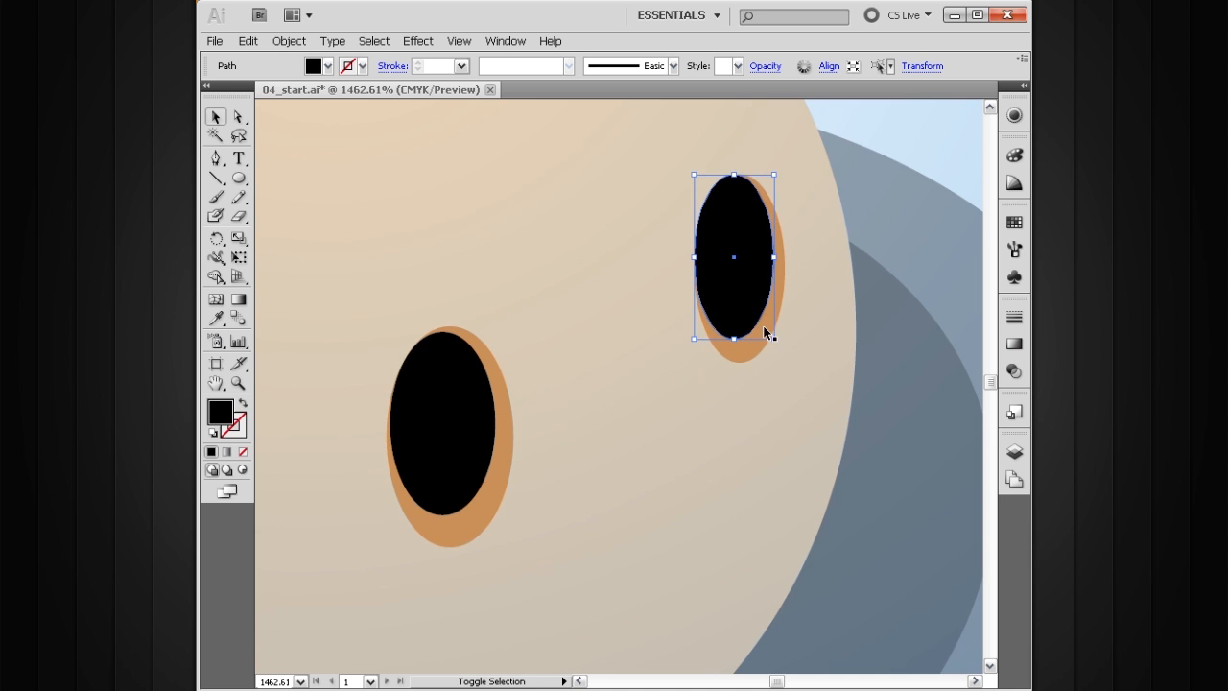
# - Examine the resized black and brown eyes against the whole head from farther out and closer up
pyautogui.hotkey('ctrl', 'alt', 'space')
pyautogui.click(694, 394)
pyautogui.click(694, 395)
pyautogui.click(694, 394)
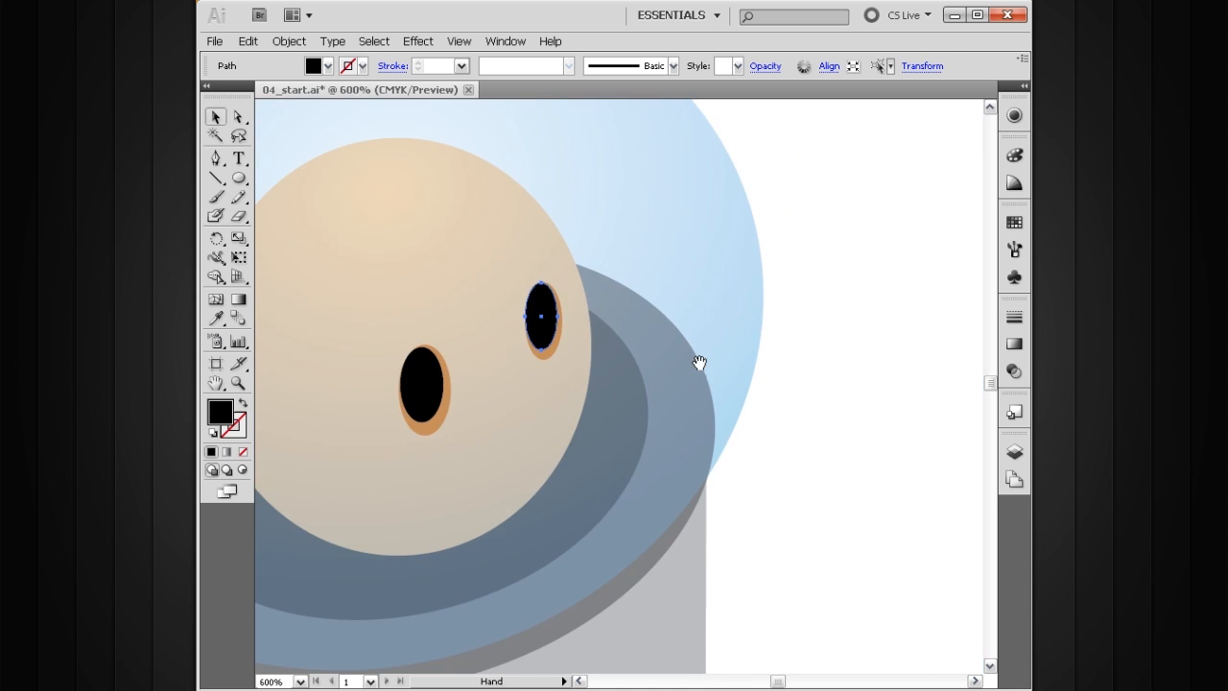
pyautogui.click(783, 348)
pyautogui.press('space')
pyautogui.moveTo(583, 396); pyautogui.dragTo(703, 371)
pyautogui.hotkey('ctrl', 'alt', 'space')
pyautogui.click(679, 388)
pyautogui.click(678, 387)
pyautogui.press('space')
pyautogui.moveTo(595, 416); pyautogui.dragTo(657, 390)
pyautogui.moveTo(605, 353); pyautogui.dragTo(620, 360)
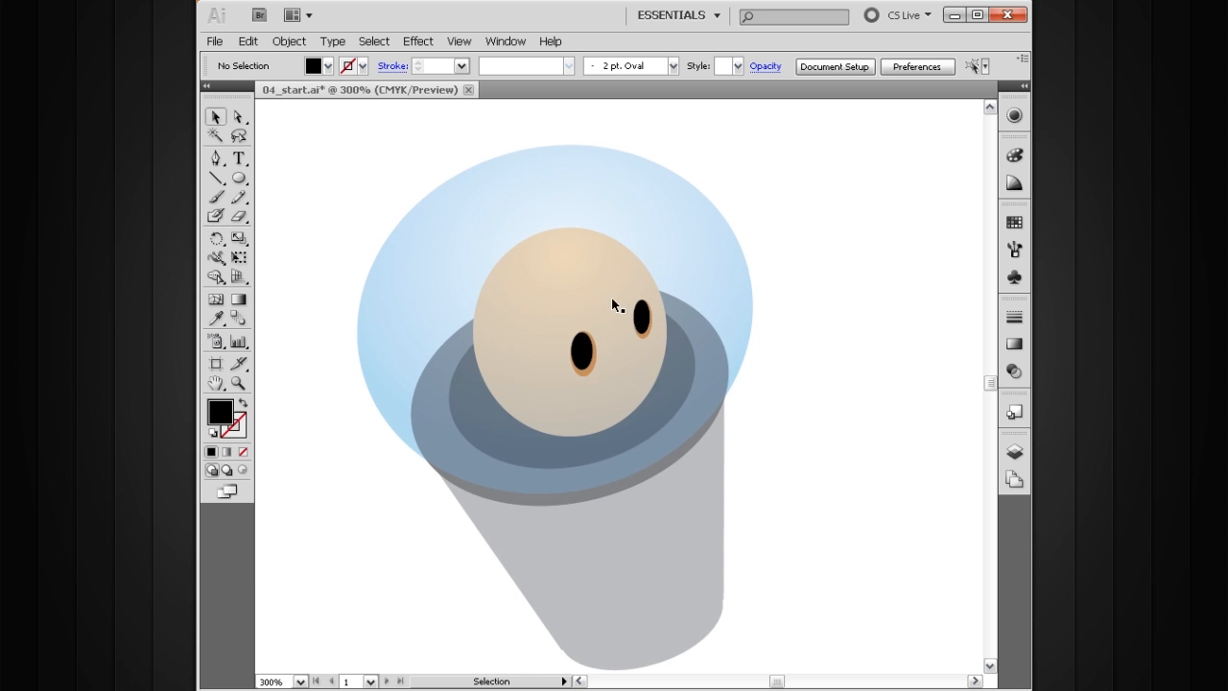
pyautogui.hotkey('ctrl', 'space')
pyautogui.moveTo(829, 170); pyautogui.dragTo(422, 535)
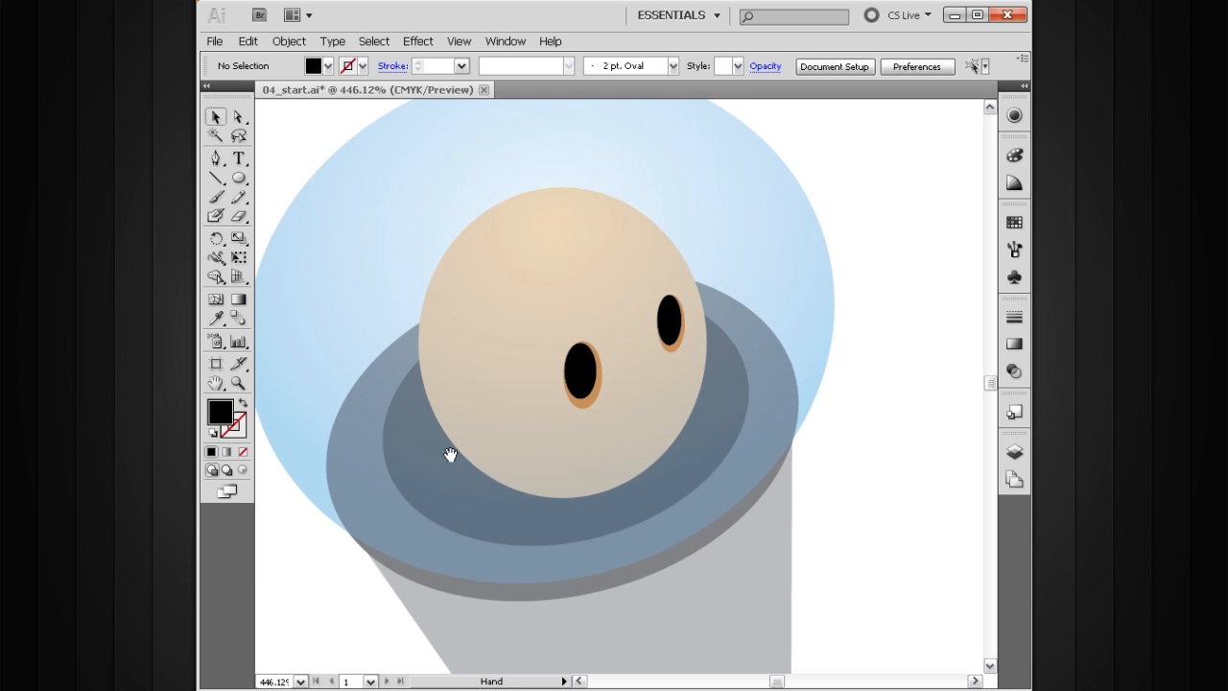
pyautogui.moveTo(671, 340); pyautogui.dragTo(672, 351)
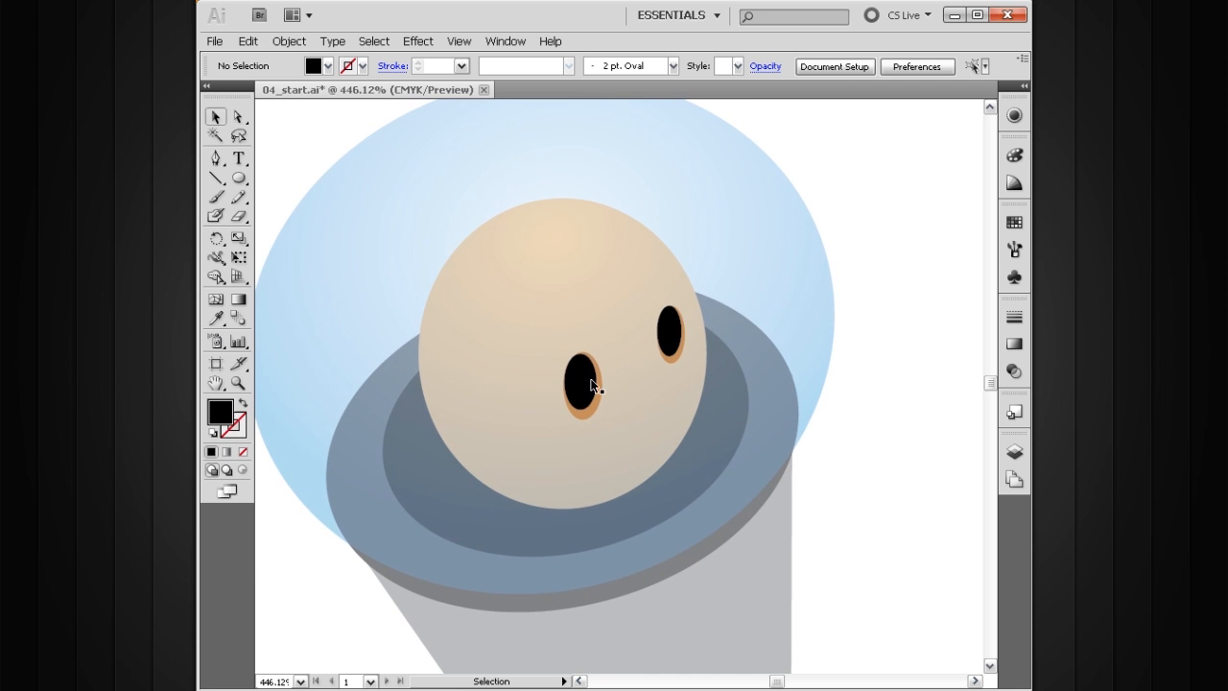
pyautogui.click(582, 383)
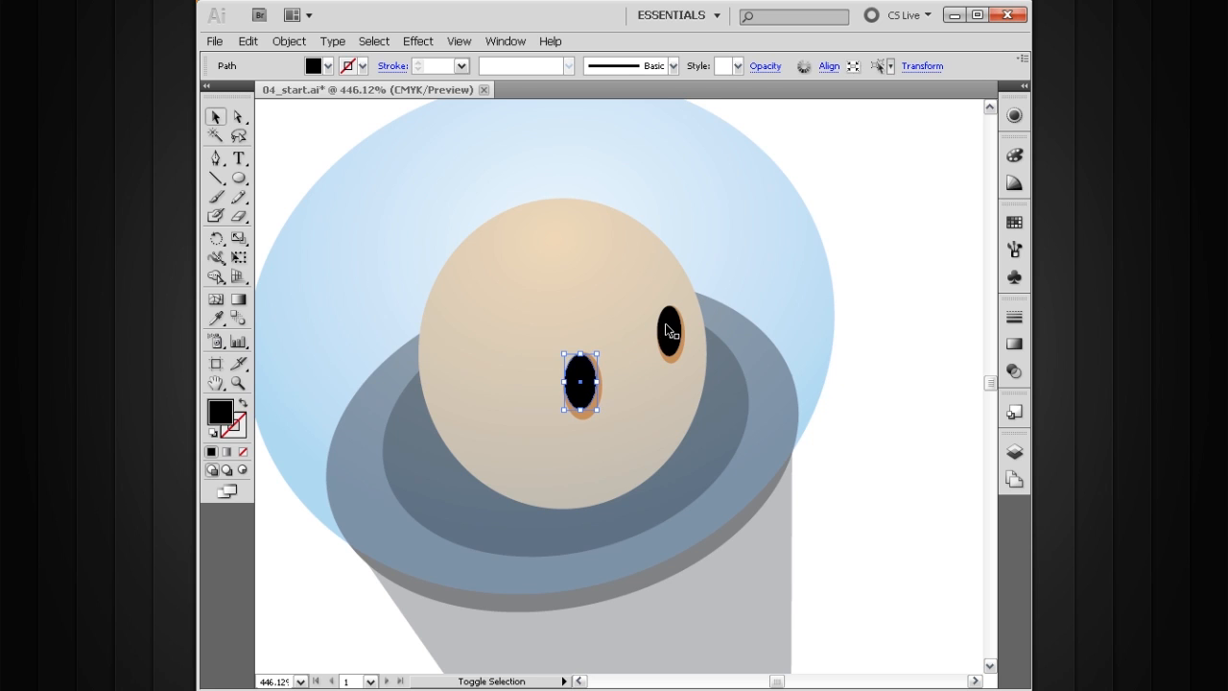
pyautogui.keyDown('shift'); pyautogui.click(671, 355); pyautogui.keyUp('shift')
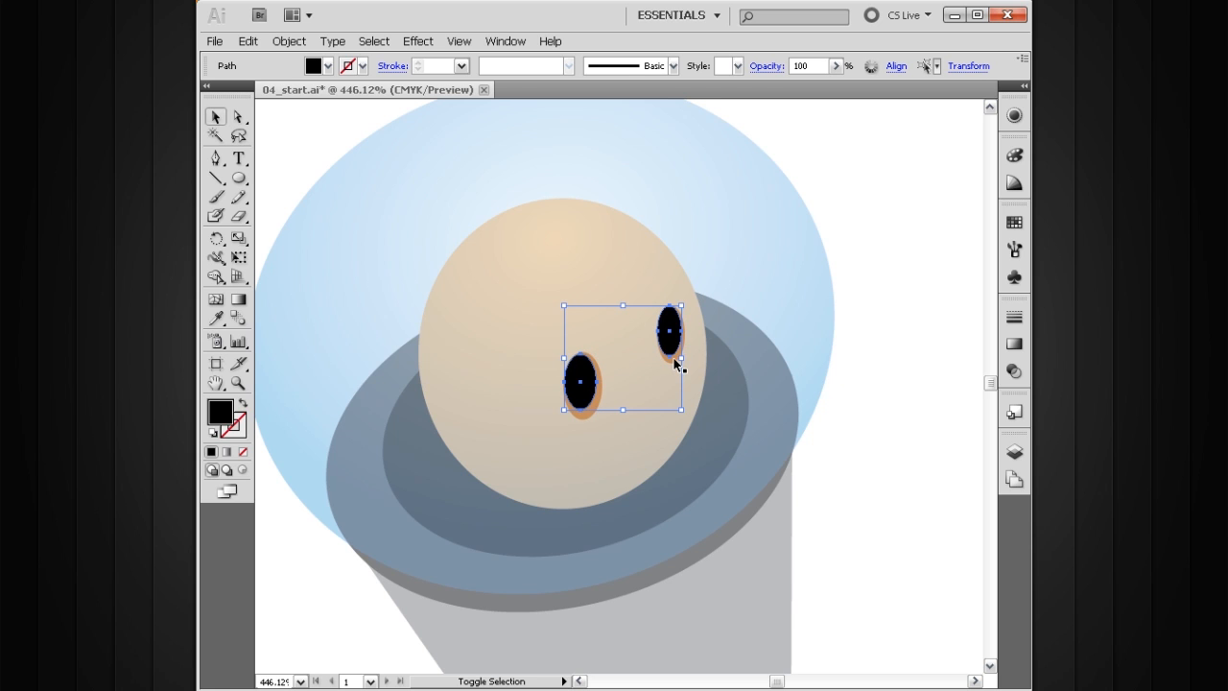
pyautogui.keyDown('shift'); pyautogui.click(676, 362); pyautogui.keyUp('shift')
pyautogui.keyDown('shift'); pyautogui.click(594, 403); pyautogui.keyUp('shift')
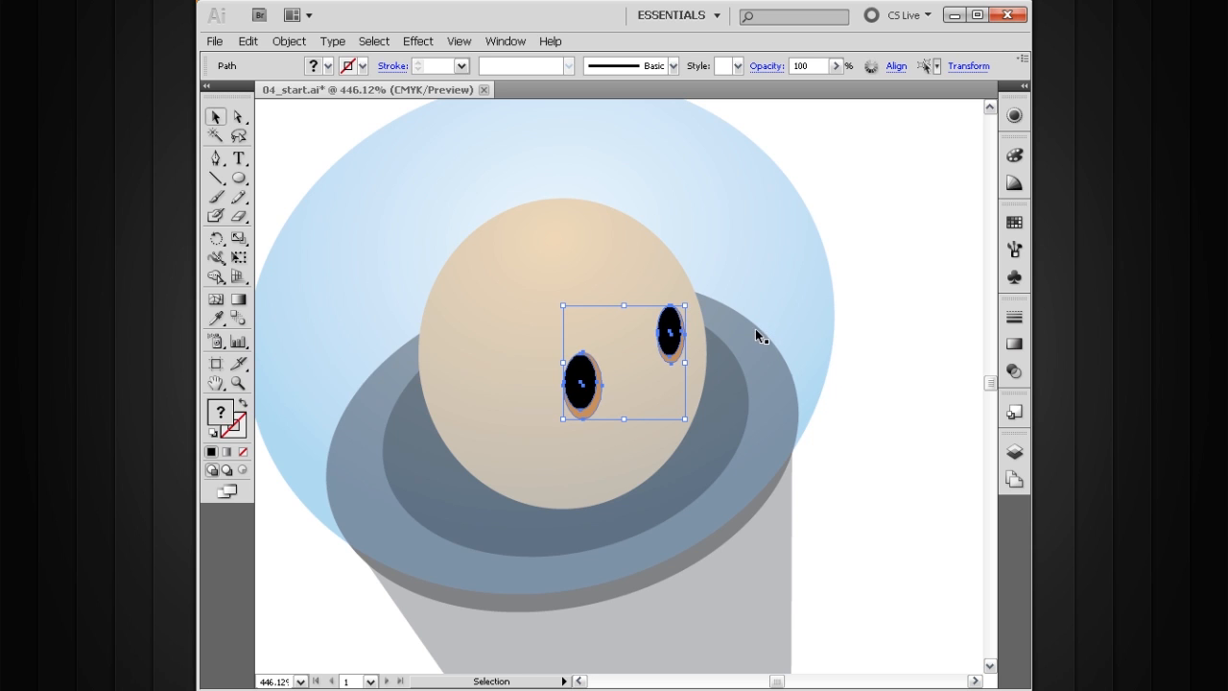
# - Bring the translucent blue helmet dome to the front so it covers the eyes, and deselect it
pyautogui.moveTo(860, 201); pyautogui.dragTo(792, 275)
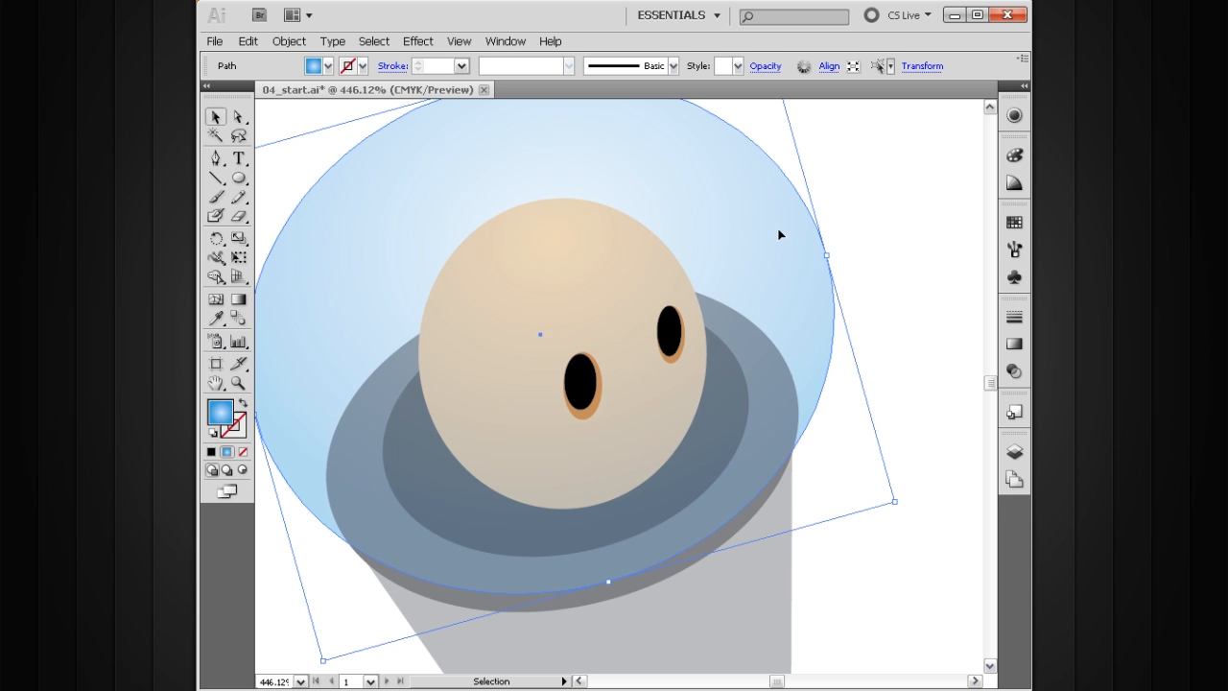
pyautogui.click(288, 41)
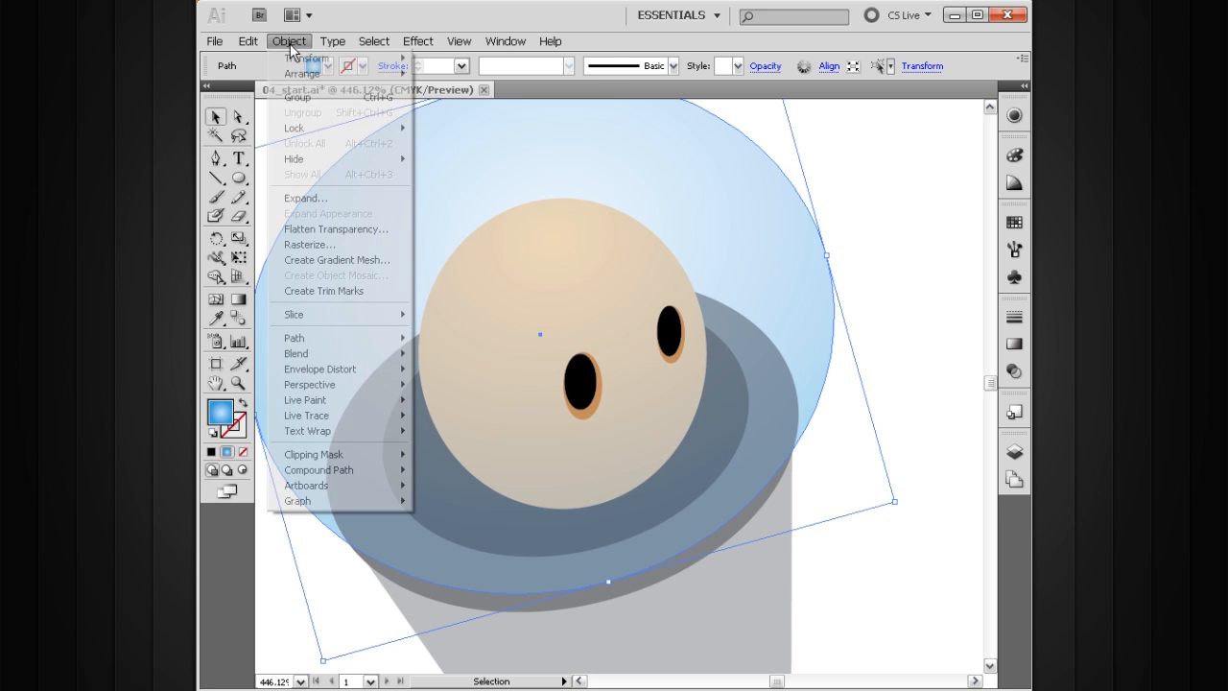
pyautogui.moveTo(308, 76)
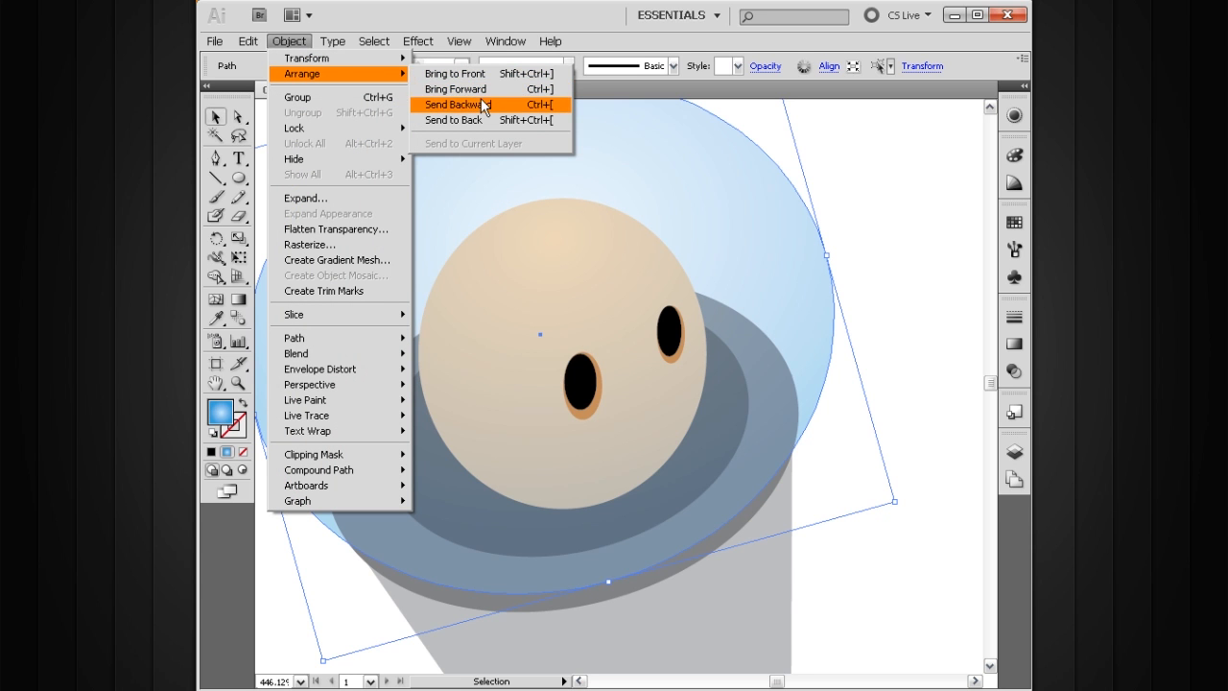
pyautogui.click(483, 94)
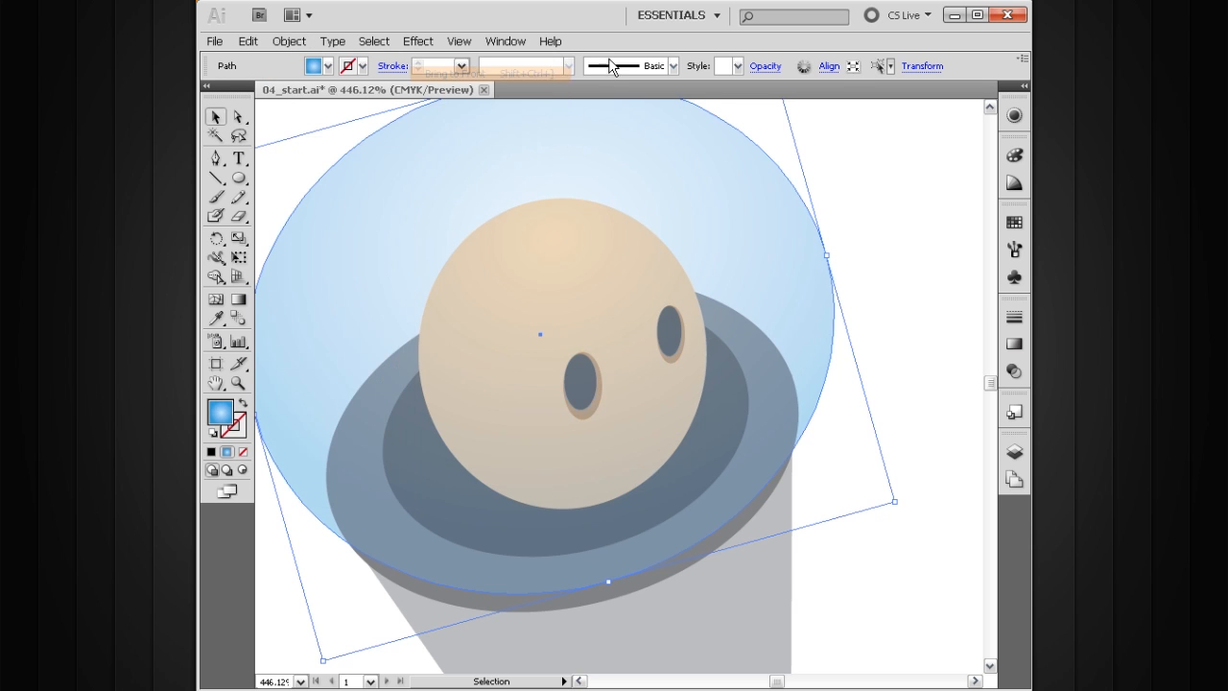
pyautogui.click(881, 230)
# - Draw a curved arm path with the Pen tool from the collar's lower-left edge down to below the body
pyautogui.moveTo(680, 352); pyautogui.dragTo(680, 304)
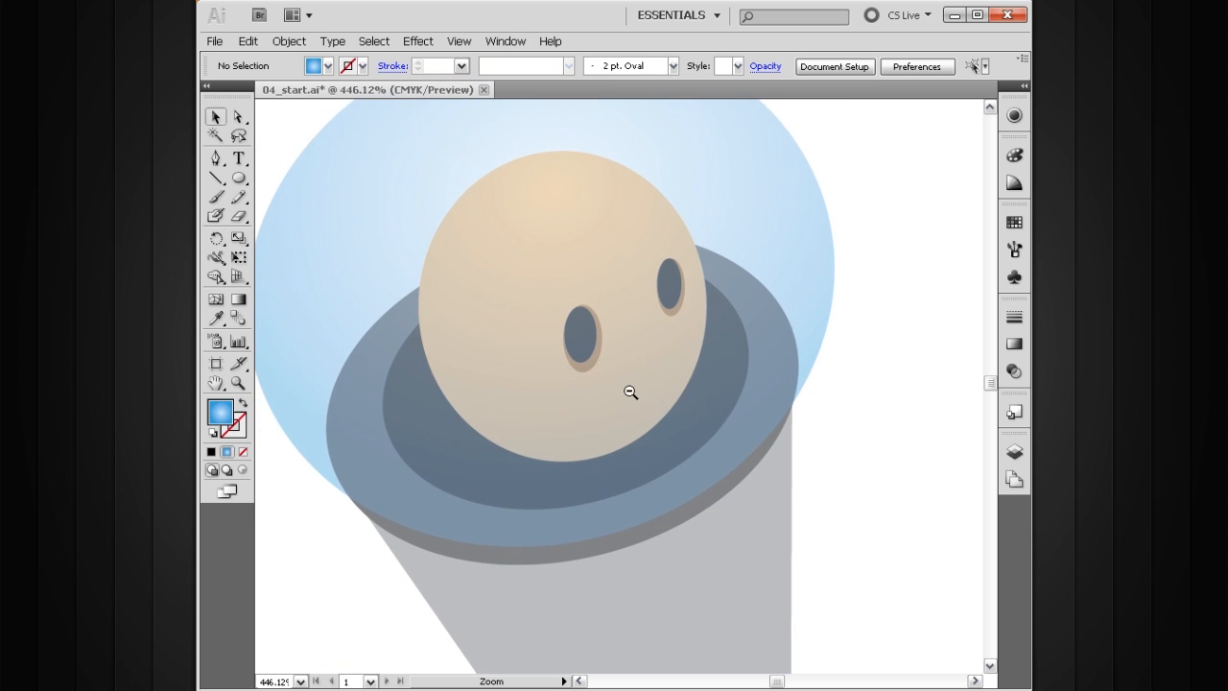
pyautogui.keyDown('ctrl'); pyautogui.keyDown('alt'); pyautogui.click(629, 398); pyautogui.keyUp('alt'); pyautogui.keyUp('ctrl')
pyautogui.keyDown('ctrl'); pyautogui.keyDown('alt'); pyautogui.click(630, 398); pyautogui.keyUp('alt'); pyautogui.keyUp('ctrl')
pyautogui.moveTo(611, 411); pyautogui.dragTo(603, 375)
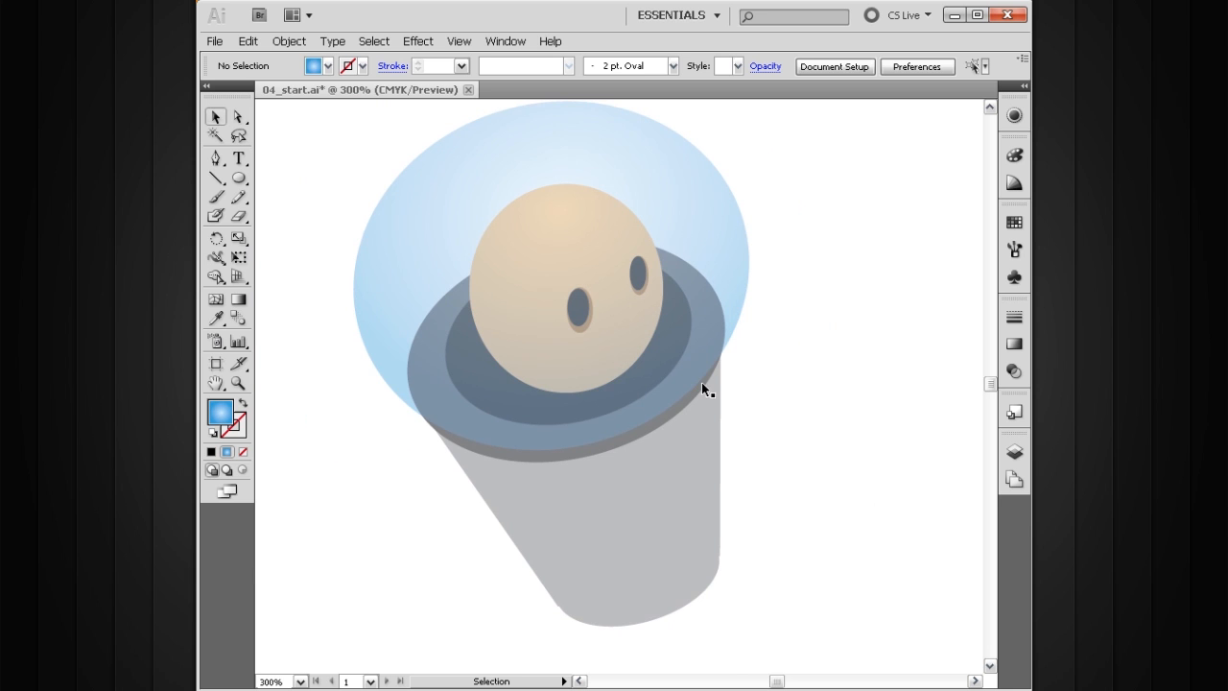
pyautogui.moveTo(694, 424); pyautogui.dragTo(662, 365)
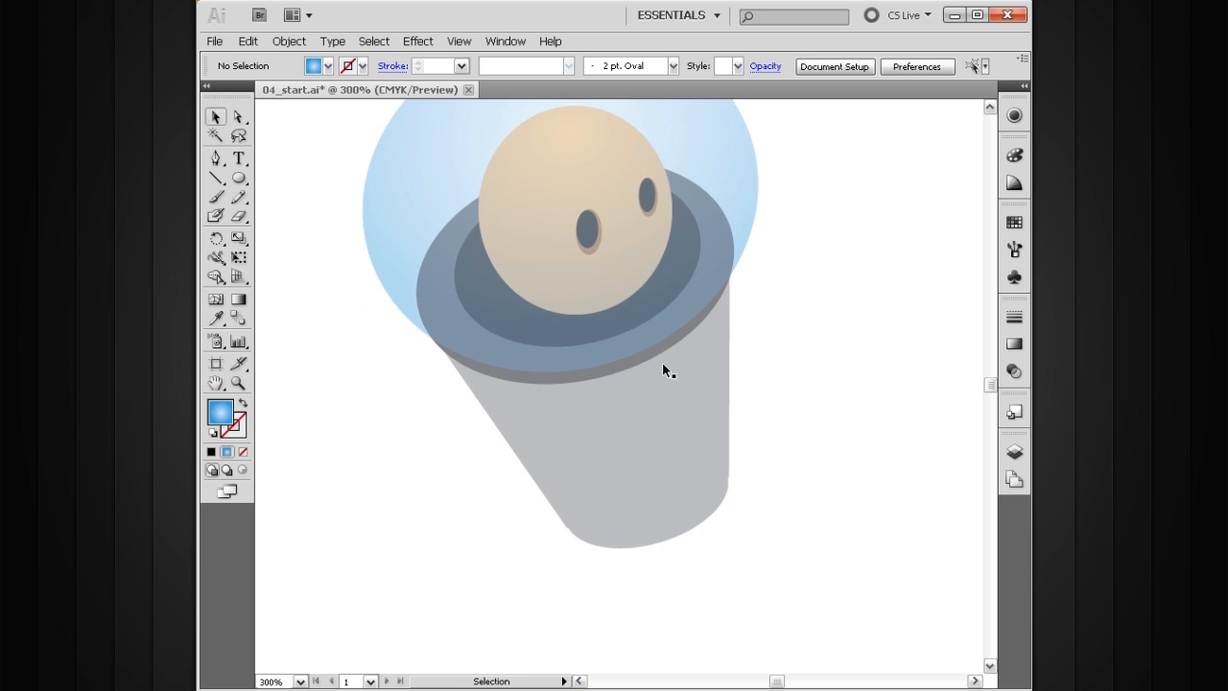
pyautogui.moveTo(611, 412); pyautogui.dragTo(639, 416)
pyautogui.keyDown('ctrl'); pyautogui.keyDown('alt'); pyautogui.click(667, 386); pyautogui.keyUp('alt'); pyautogui.keyUp('ctrl')
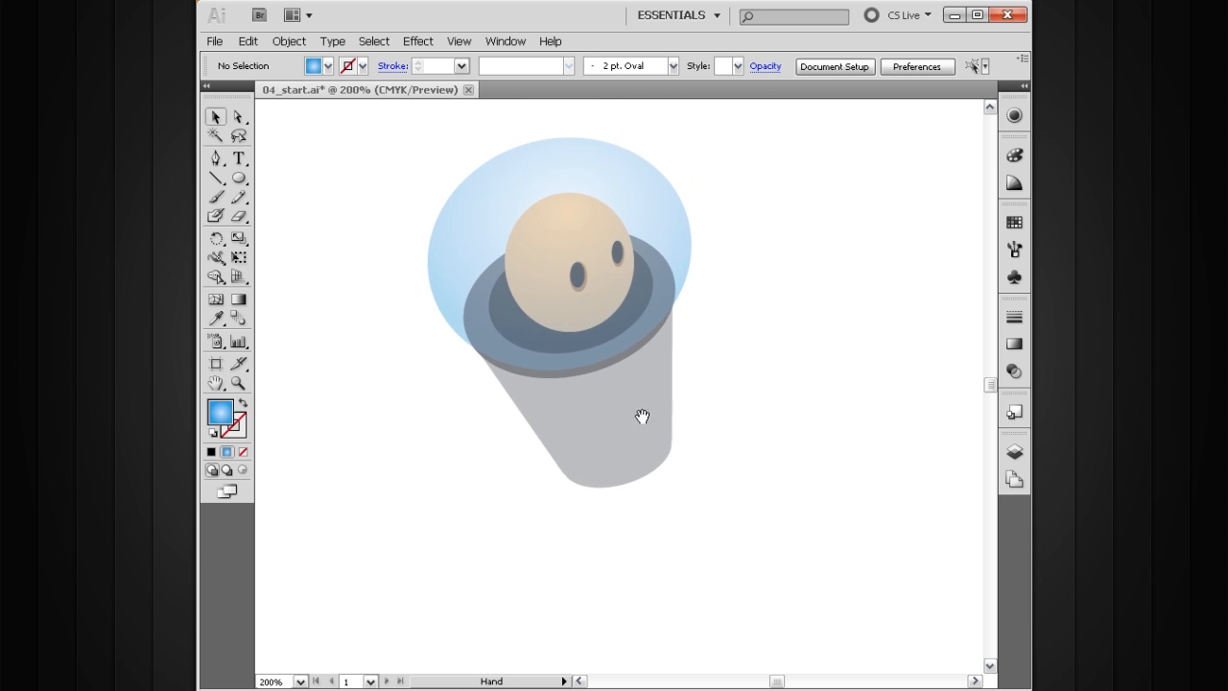
pyautogui.click(216, 159)
pyautogui.moveTo(470, 401); pyautogui.dragTo(450, 430)
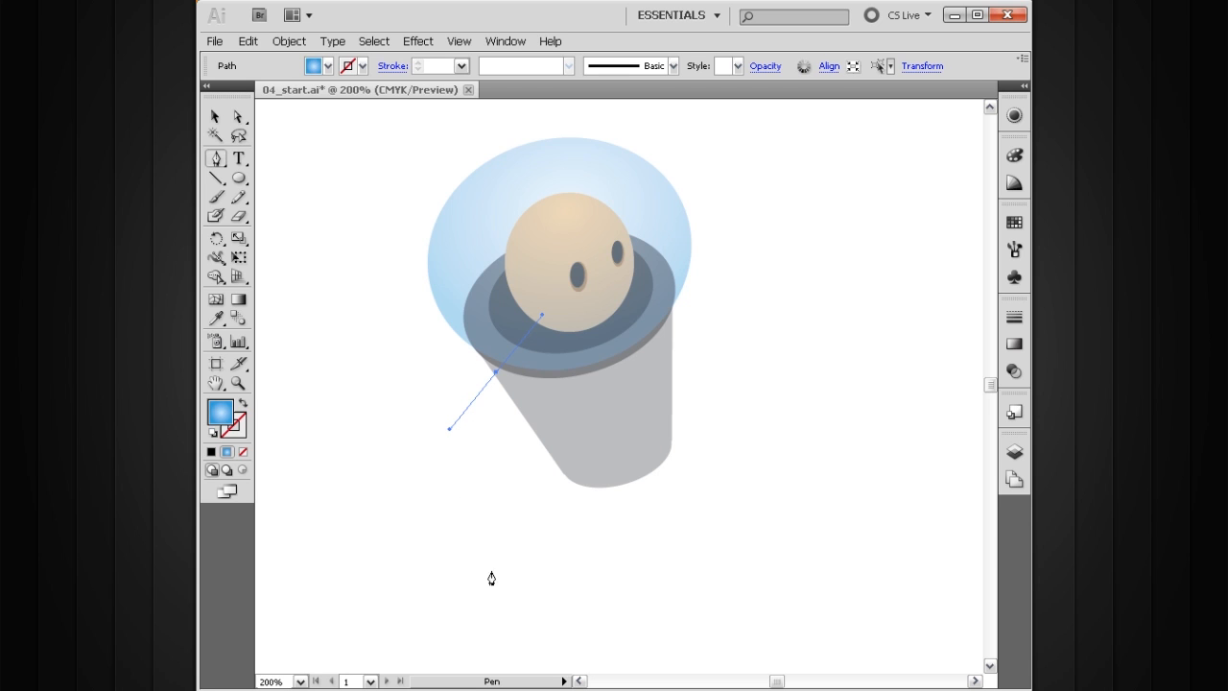
pyautogui.moveTo(542, 595); pyautogui.dragTo(622, 609)
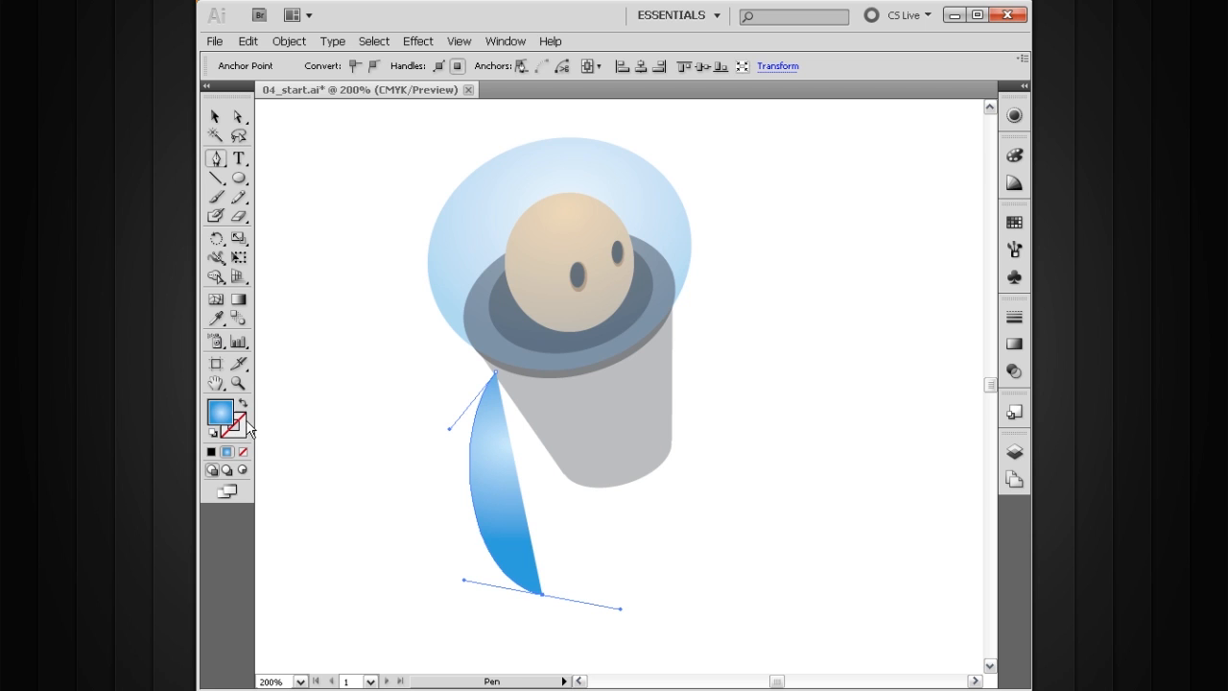
pyautogui.press('v')
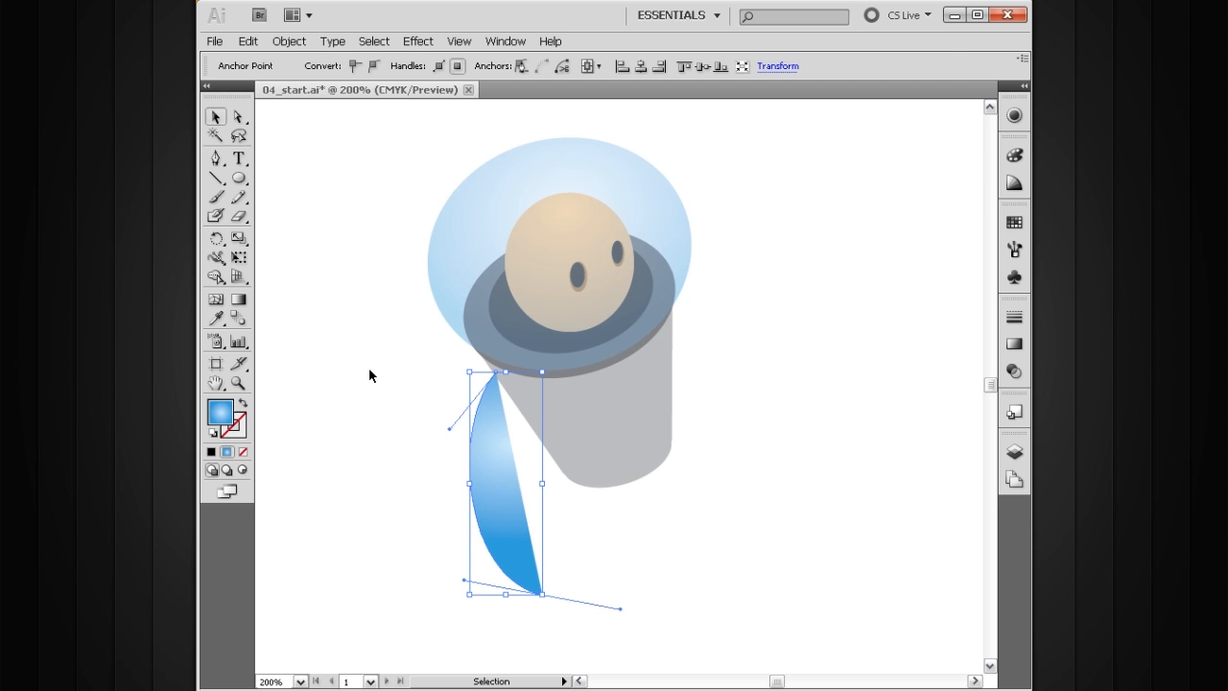
pyautogui.click(380, 399)
# - Remove the gradient fill from the left arm curve and give it a black stroke
pyautogui.click(504, 496)
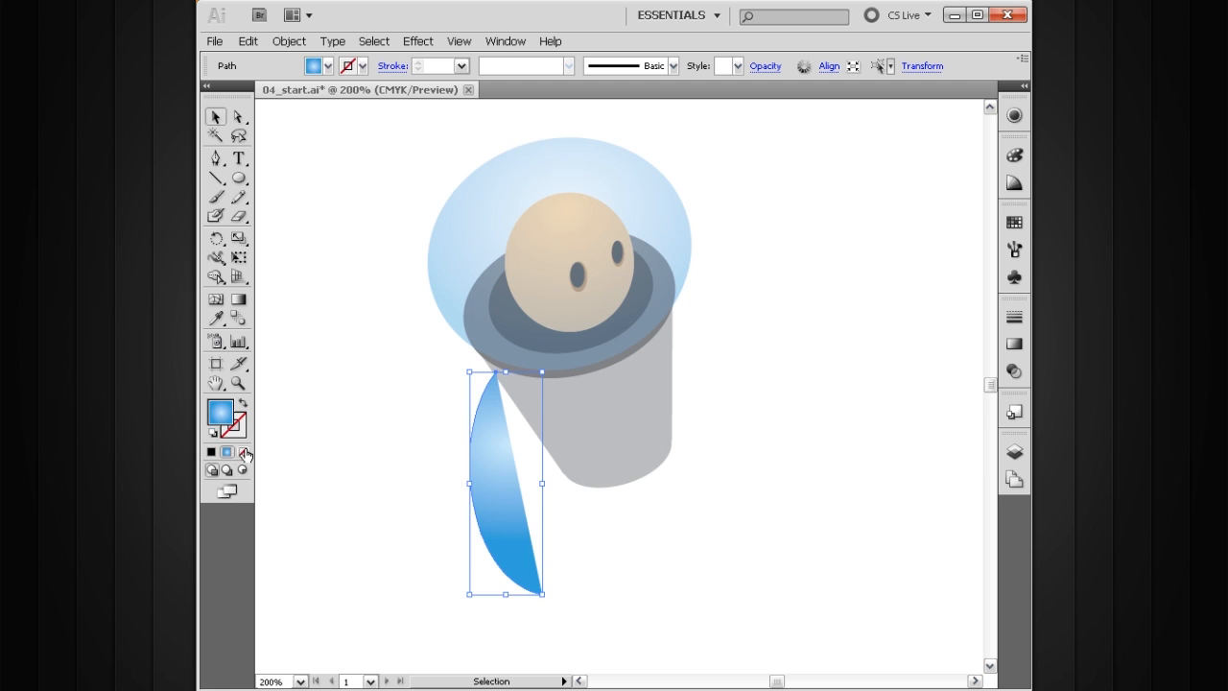
pyautogui.click(242, 453)
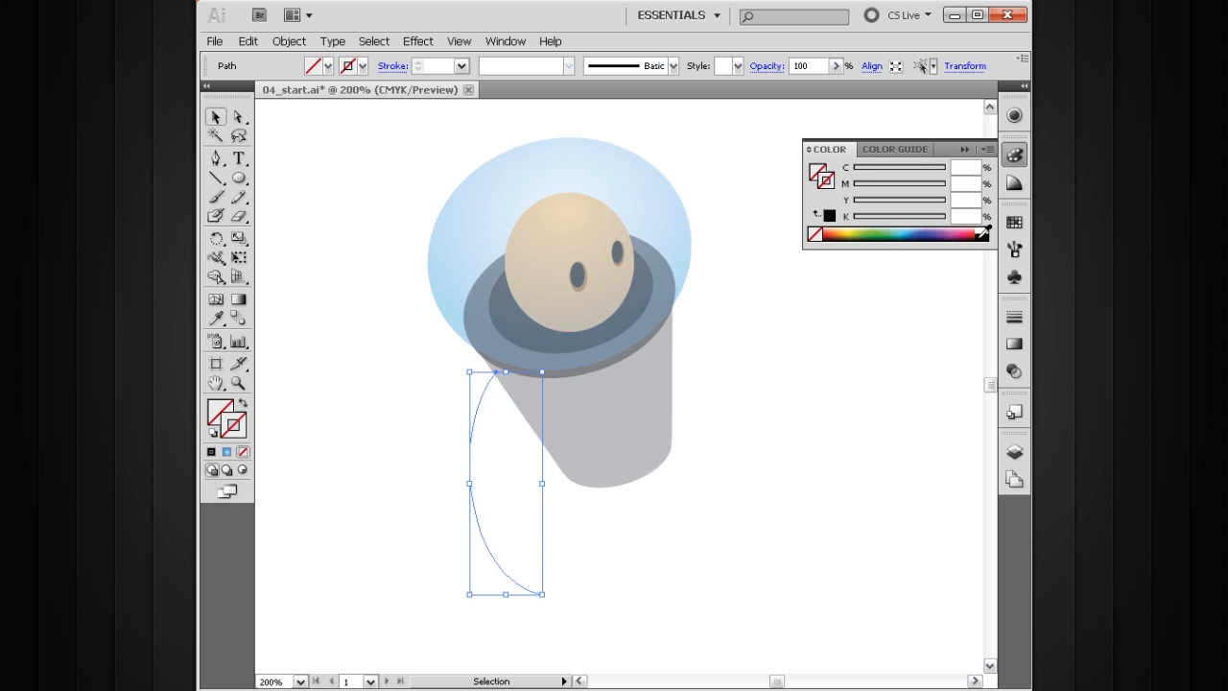
pyautogui.click(985, 232)
pyautogui.click(778, 400)
# - Draw a second curved arm path with the Pen tool from the collar's right side outward and down beside the body
pyautogui.click(213, 161)
pyautogui.press('space')
pyautogui.moveTo(741, 343); pyautogui.dragTo(687, 361)
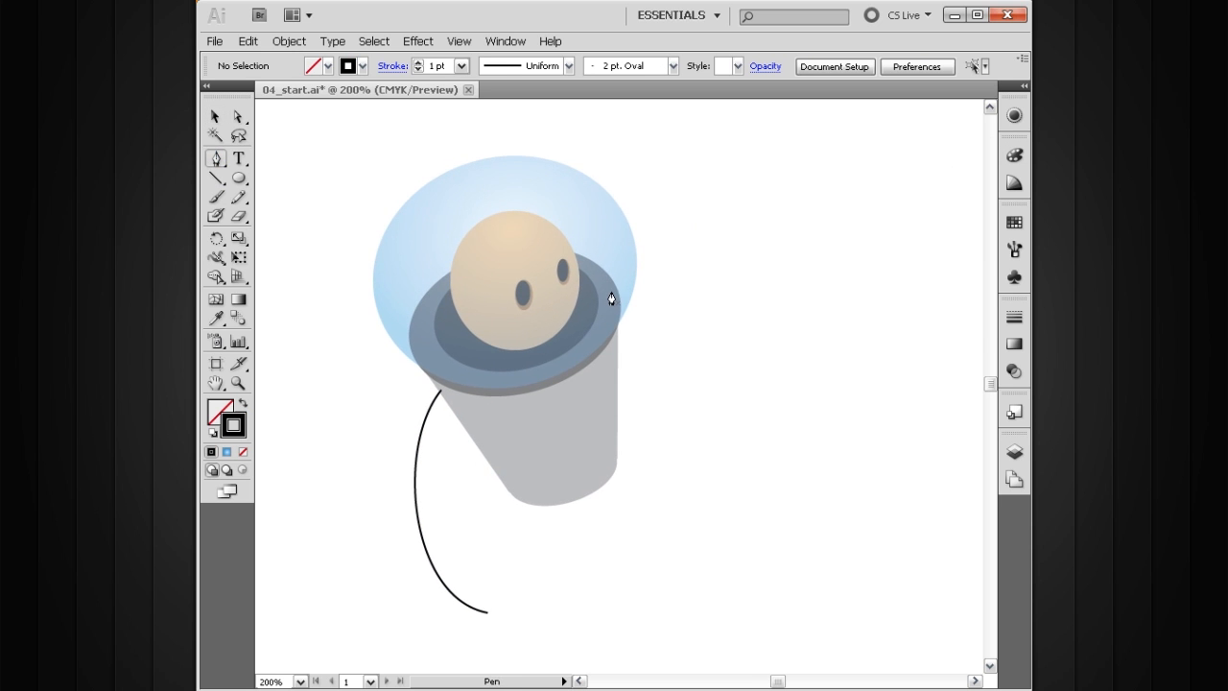
pyautogui.moveTo(607, 289); pyautogui.dragTo(667, 290)
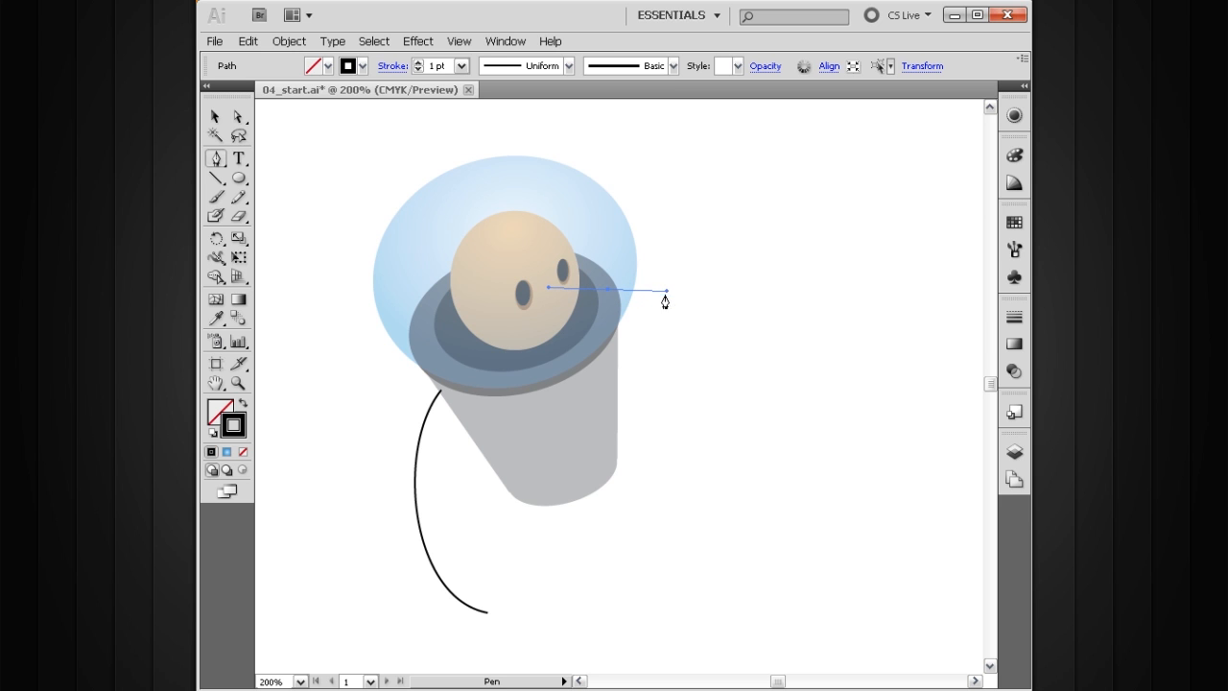
pyautogui.moveTo(715, 487); pyautogui.dragTo(672, 560)
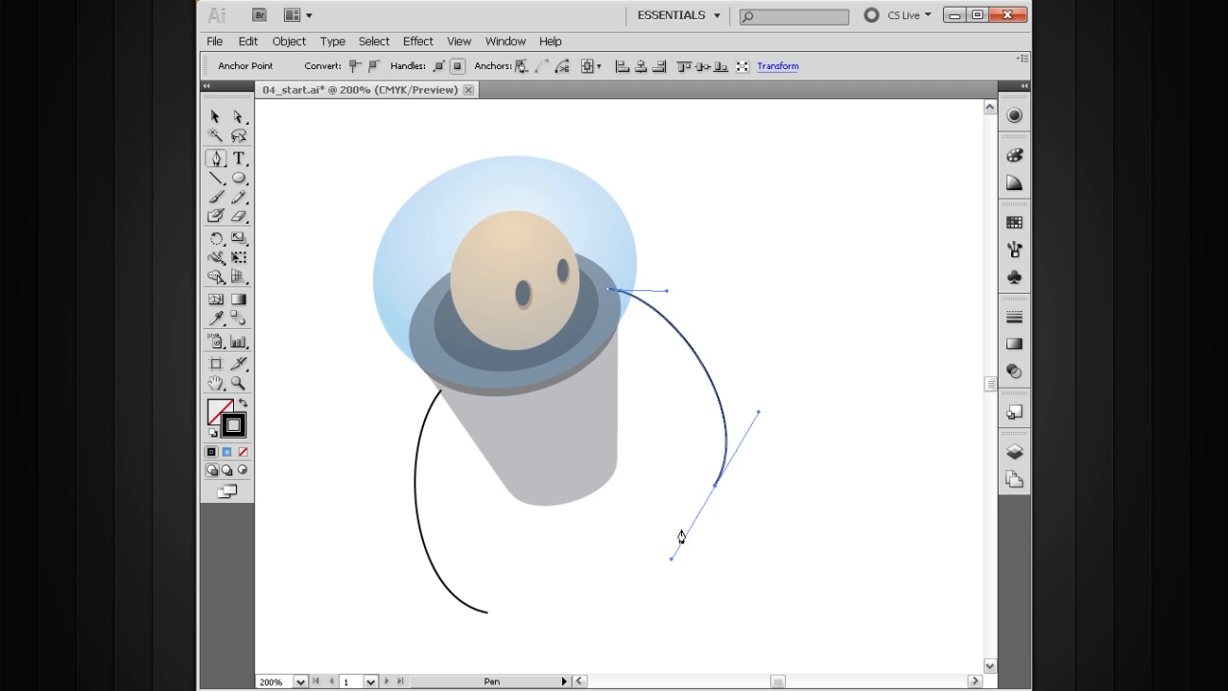
pyautogui.click(215, 116)
pyautogui.click(433, 150)
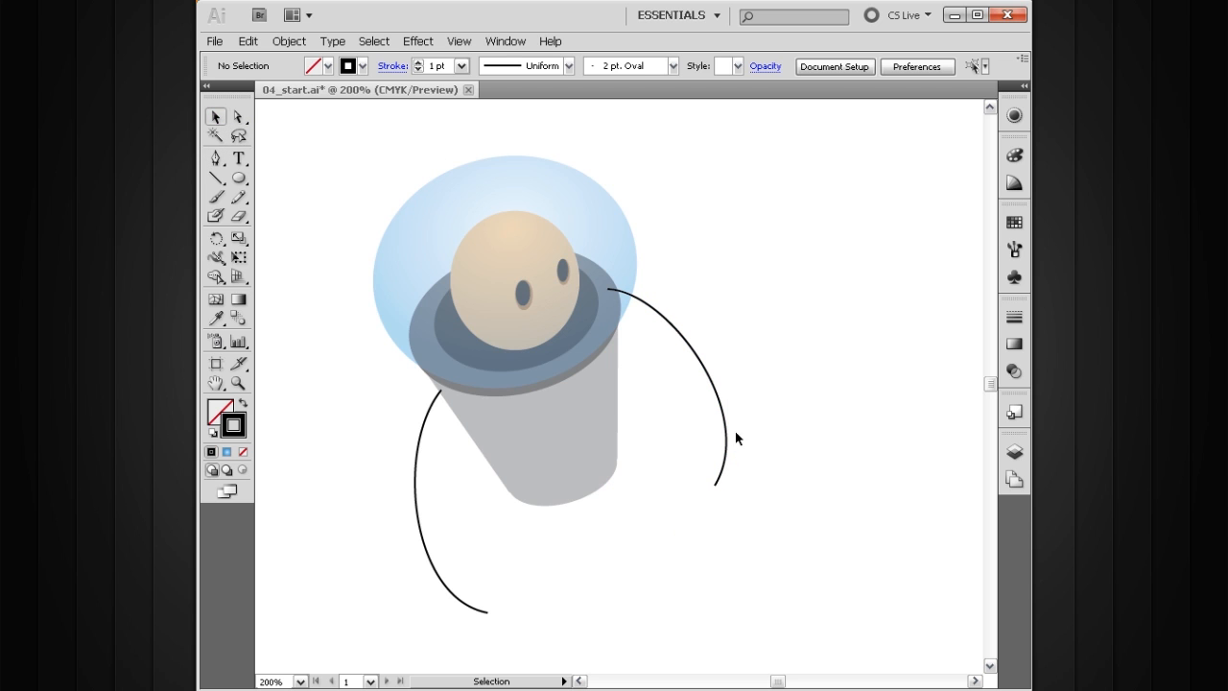
# - Reshape the right arm curve by raising its end points and adjusting the direction handles for a rounder bend
pyautogui.click(239, 118)
pyautogui.moveTo(716, 487); pyautogui.dragTo(725, 450)
pyautogui.moveTo(608, 288); pyautogui.dragTo(678, 269)
pyautogui.moveTo(725, 447); pyautogui.dragTo(723, 456)
pyautogui.moveTo(766, 386); pyautogui.dragTo(766, 363)
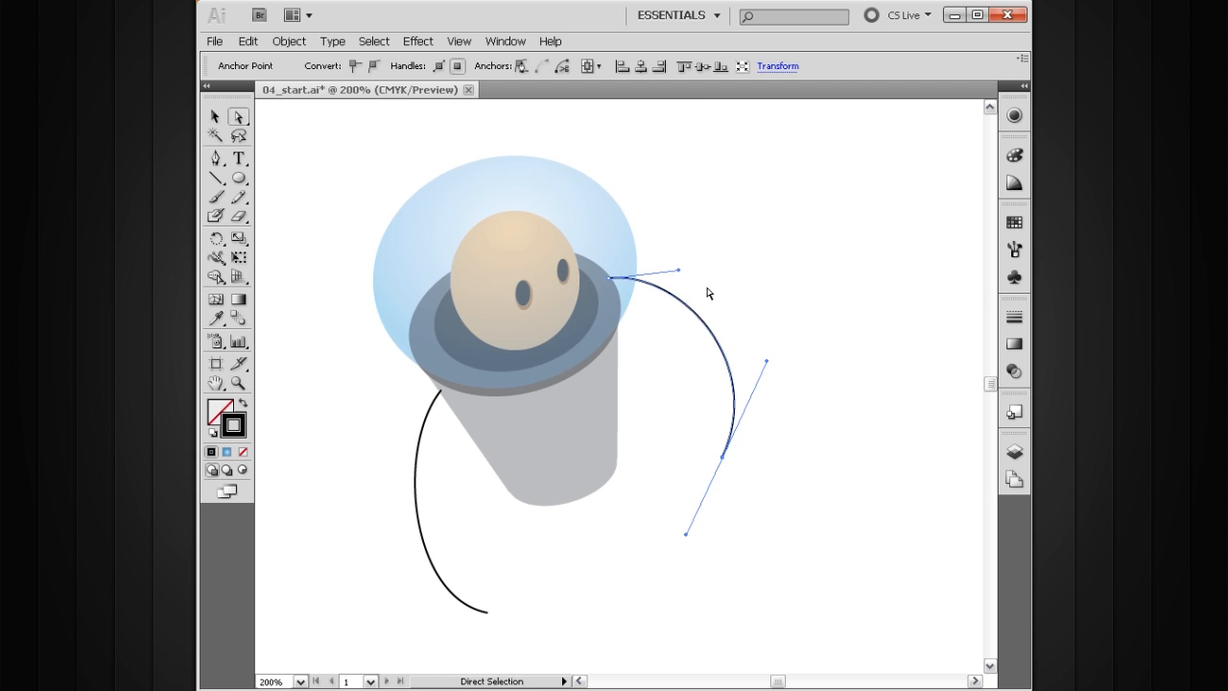
pyautogui.moveTo(610, 278); pyautogui.dragTo(611, 284)
pyautogui.click(685, 325)
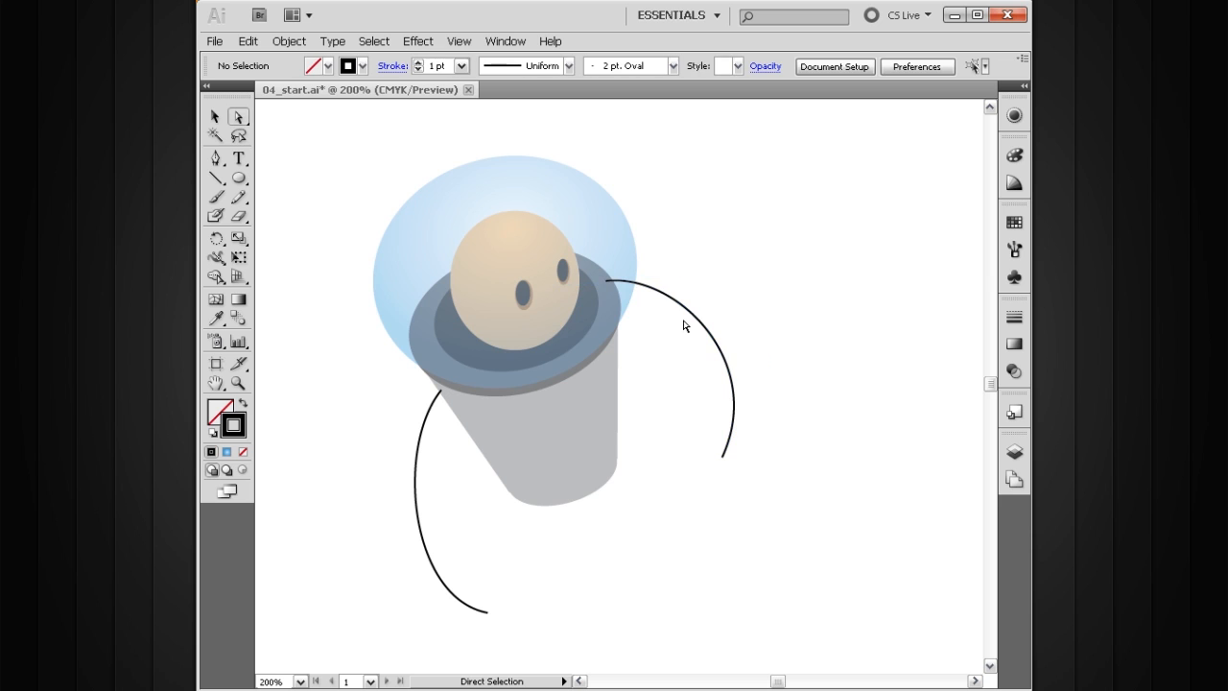
# - Select both arm curves and set their stroke weight to 8 pt
pyautogui.press('v')
pyautogui.moveTo(749, 248); pyautogui.dragTo(663, 443)
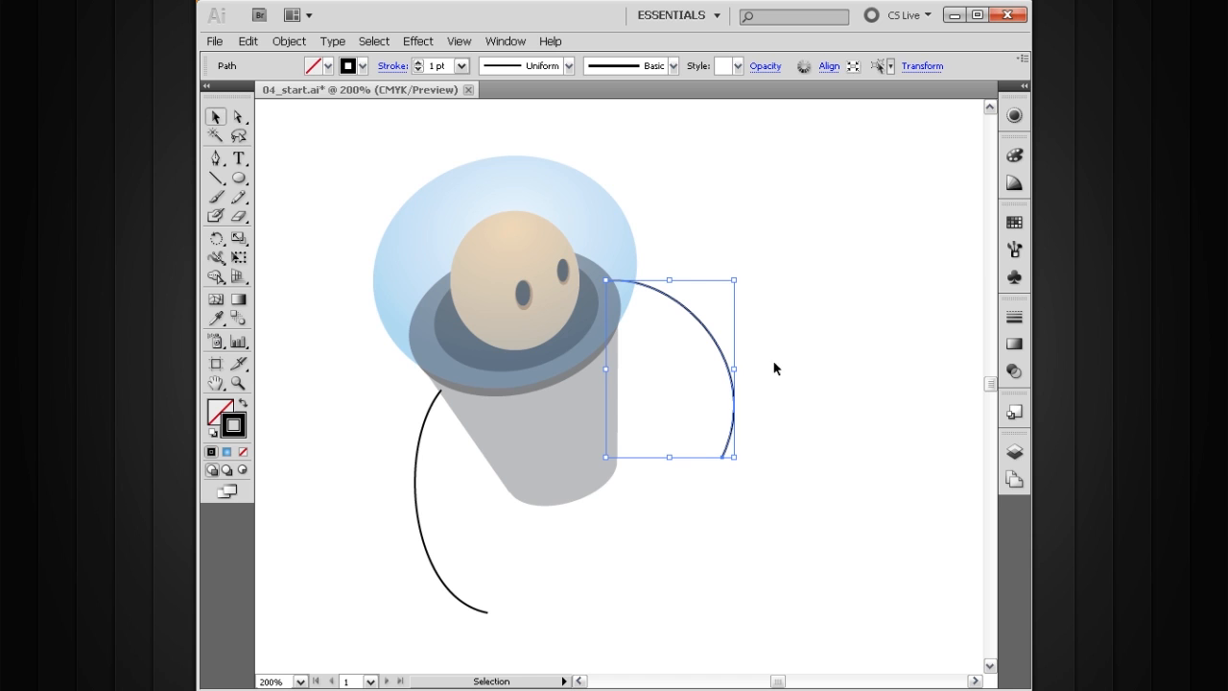
pyautogui.keyDown('shift'); pyautogui.moveTo(393, 500); pyautogui.dragTo(469, 560); pyautogui.keyUp('shift')
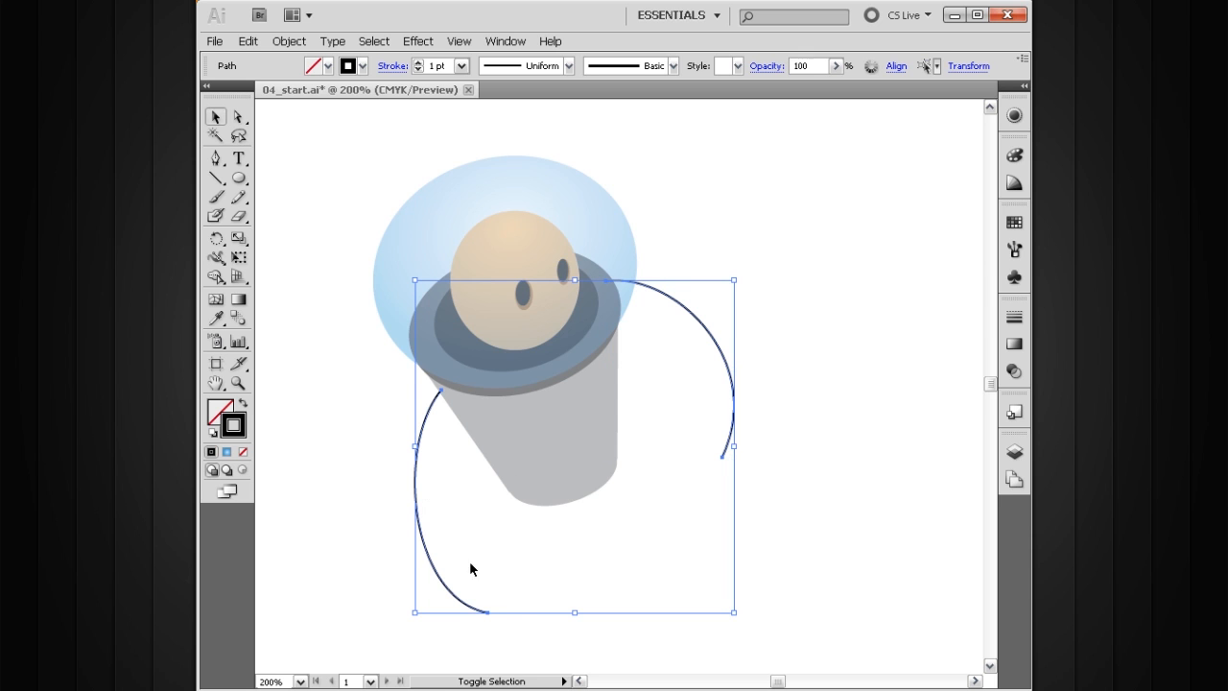
pyautogui.click(1014, 316)
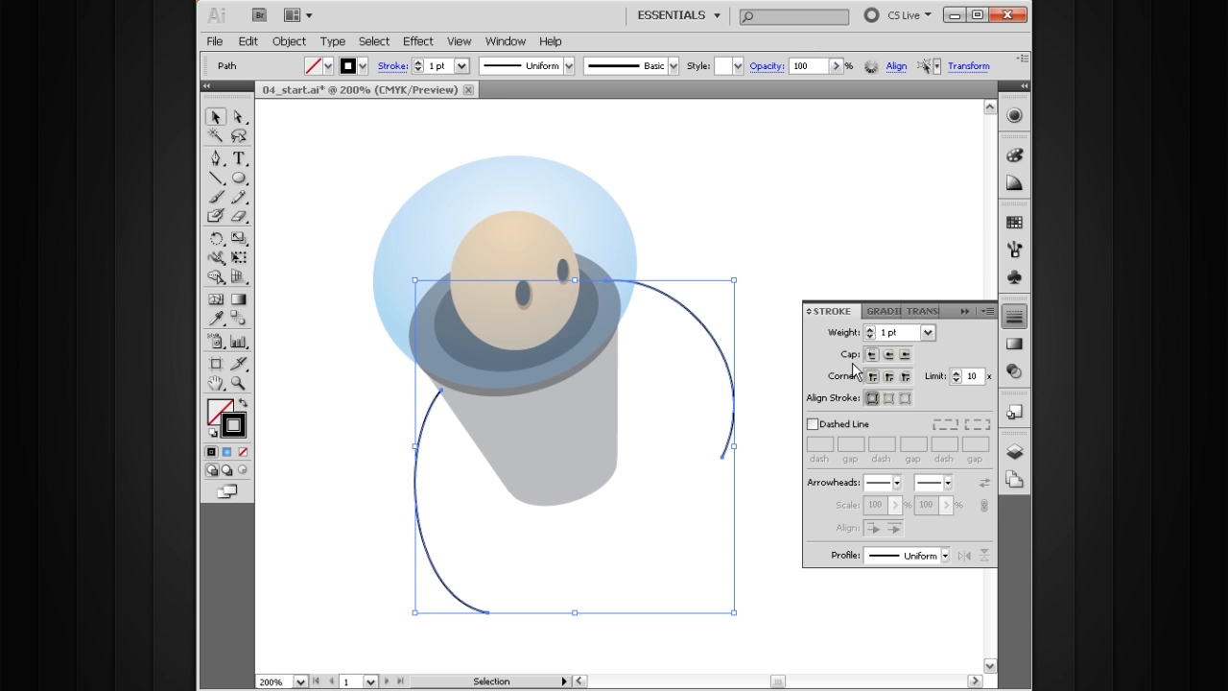
pyautogui.click(870, 330)
pyautogui.click(871, 330)
pyautogui.click(870, 330)
pyautogui.click(870, 330)
pyautogui.click(870, 330)
pyautogui.click(870, 330)
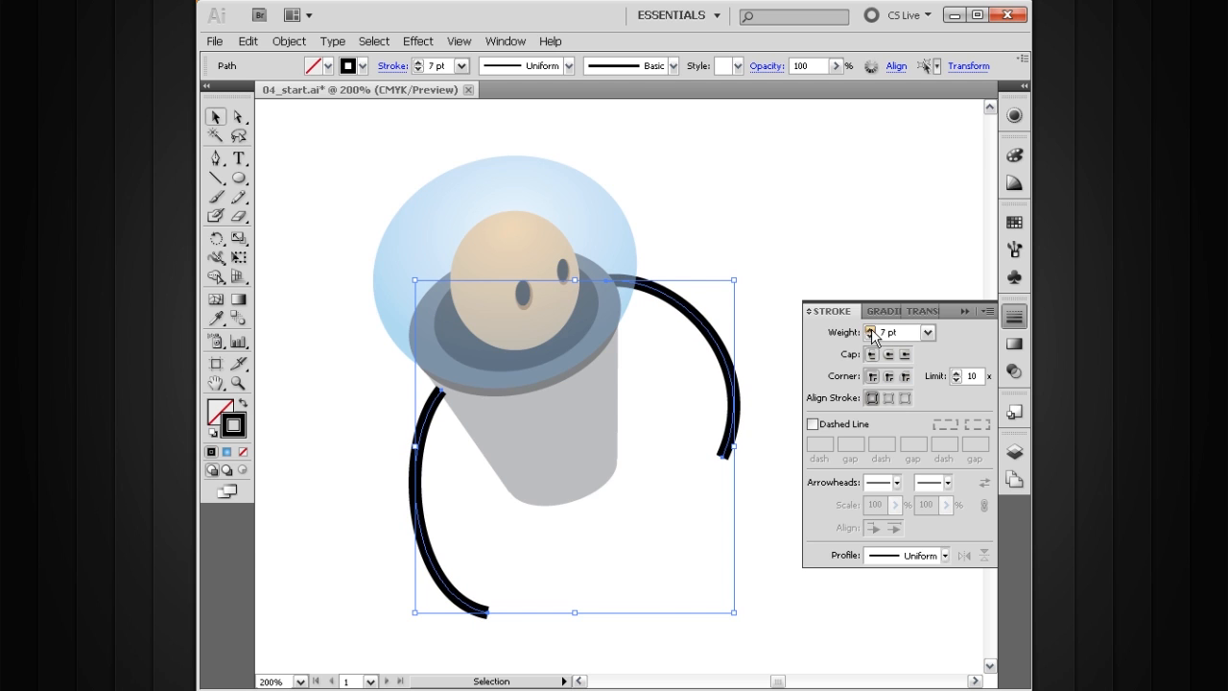
pyautogui.click(872, 331)
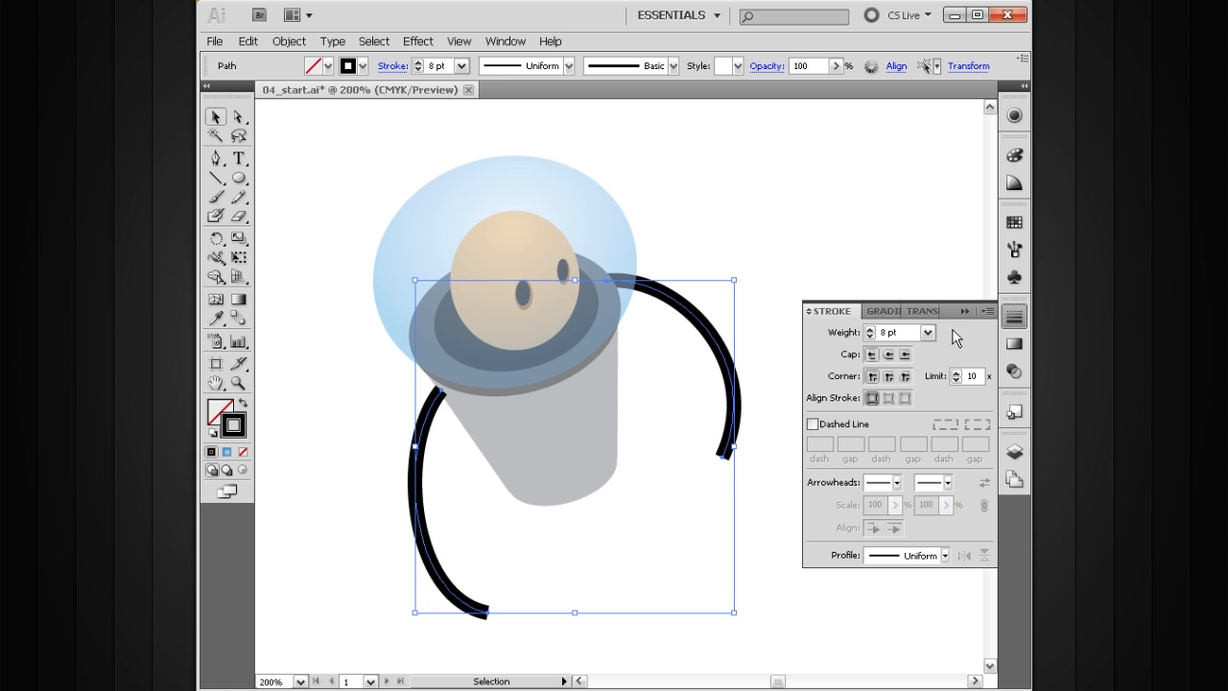
# - Make both arm strokes dashed with a 7 pt dash and 2 pt gap, and color them dark gray
pyautogui.click(813, 425)
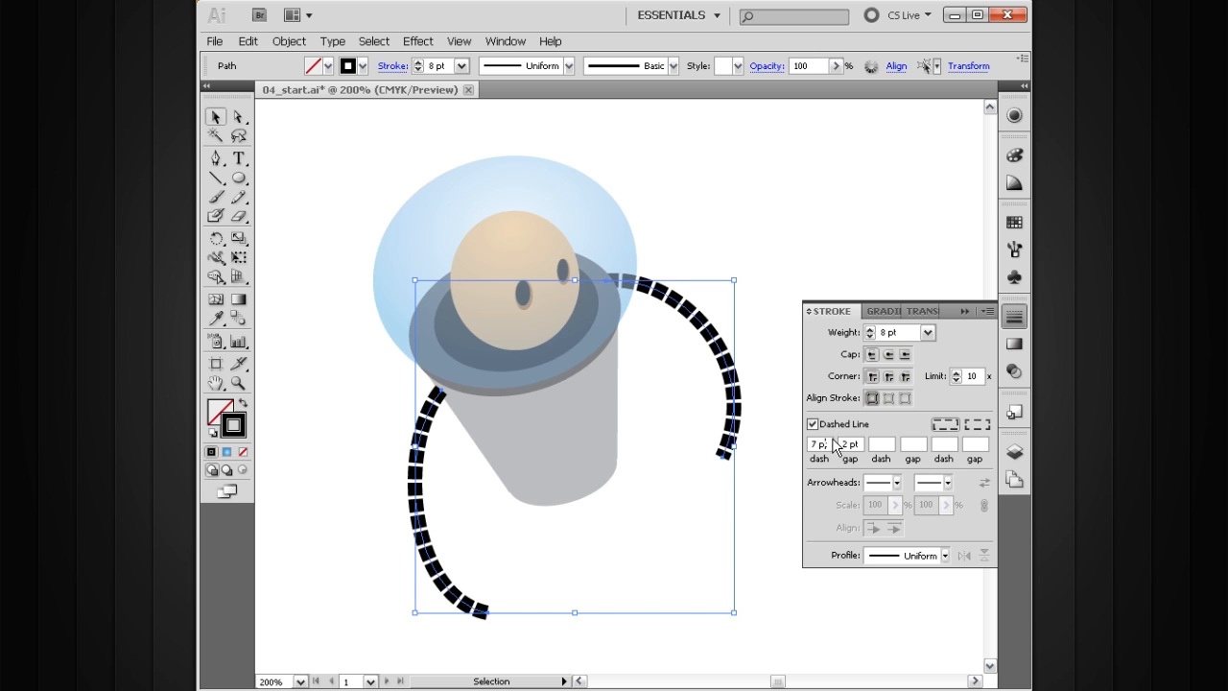
pyautogui.click(1014, 222)
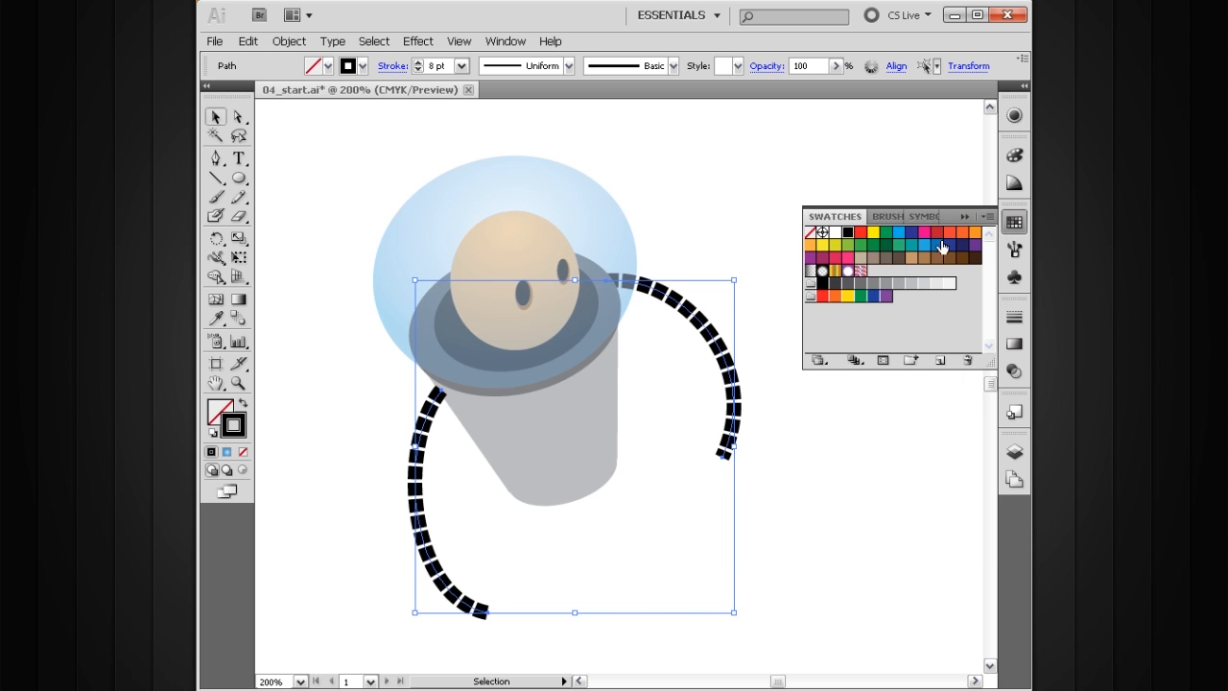
pyautogui.click(846, 286)
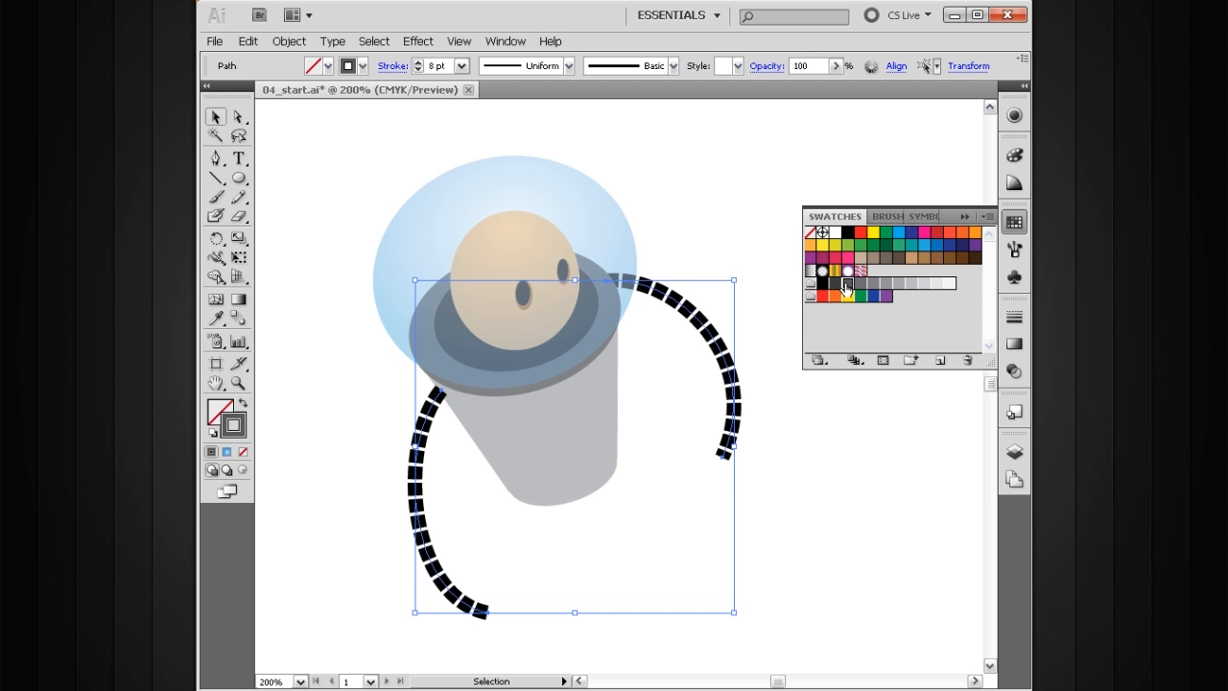
pyautogui.click(963, 218)
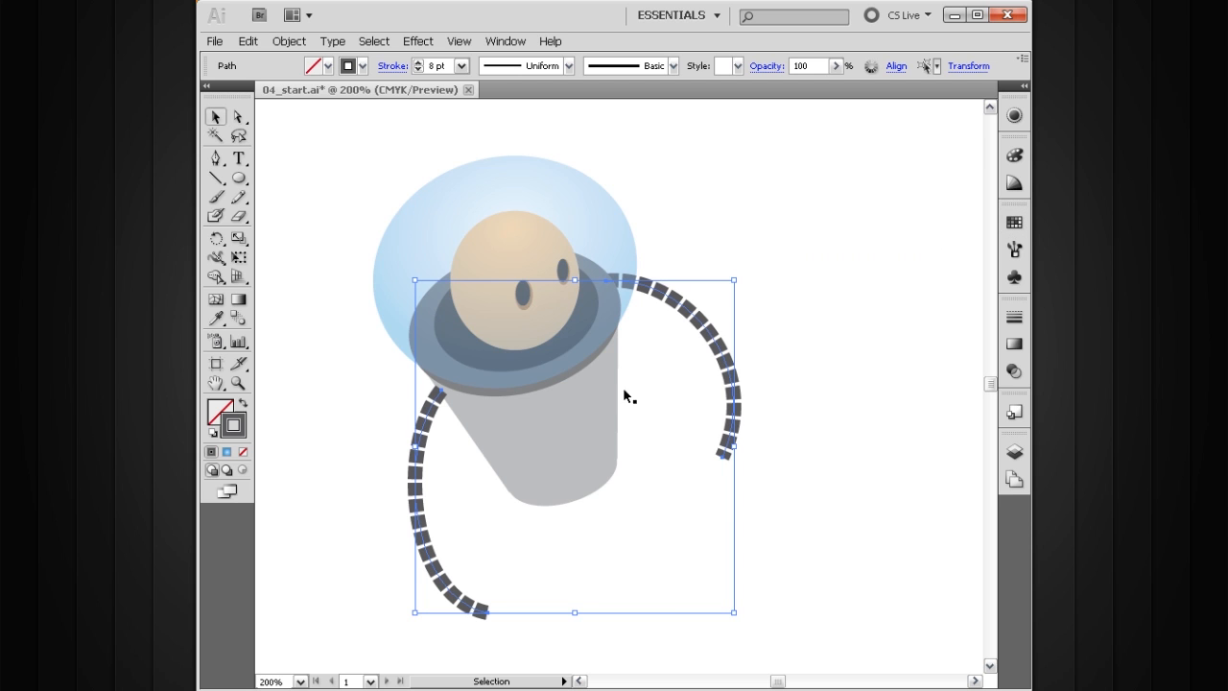
pyautogui.click(383, 501)
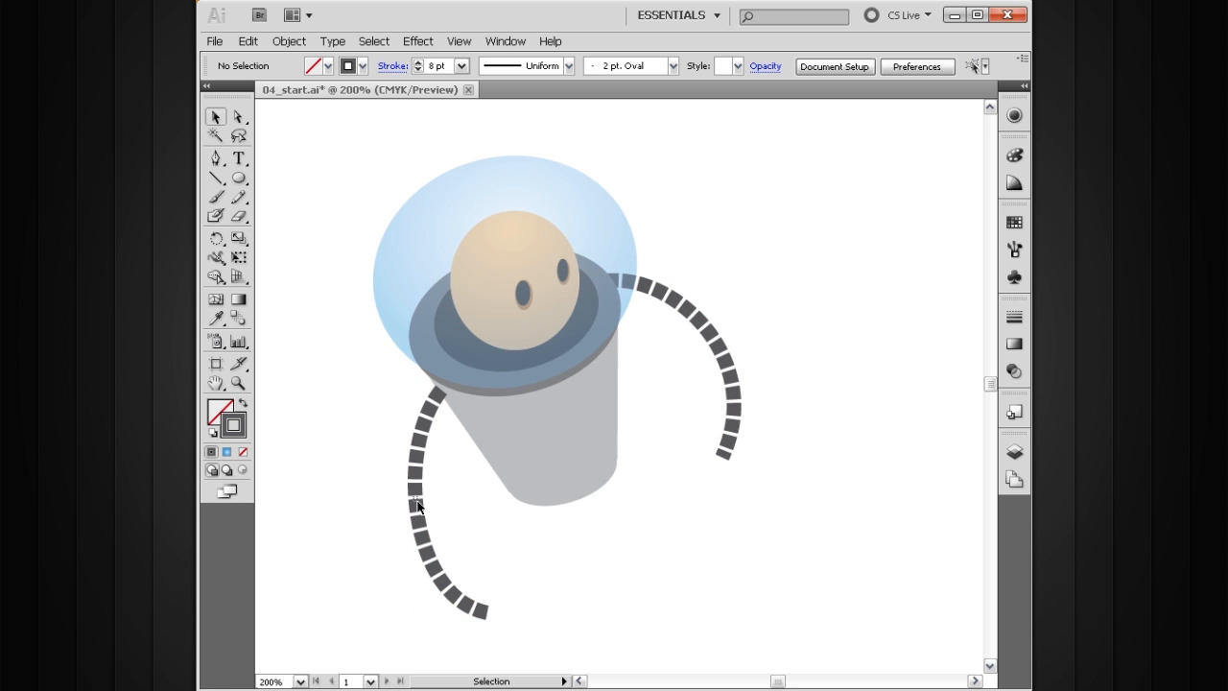
# - Nudge the left arm path slightly so its upper end tucks against the underside of the collar
pyautogui.click(416, 505)
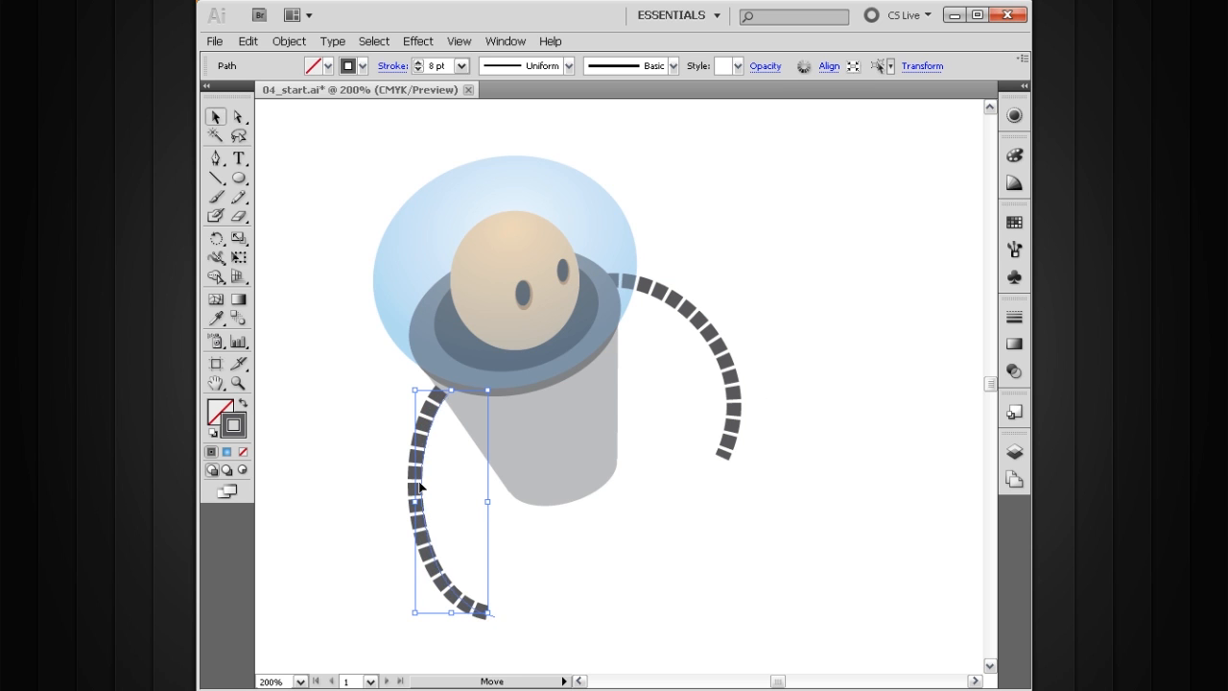
pyautogui.moveTo(417, 485); pyautogui.dragTo(422, 487)
pyautogui.hotkey('ctrl', 'space')
pyautogui.moveTo(754, 247); pyautogui.dragTo(333, 602)
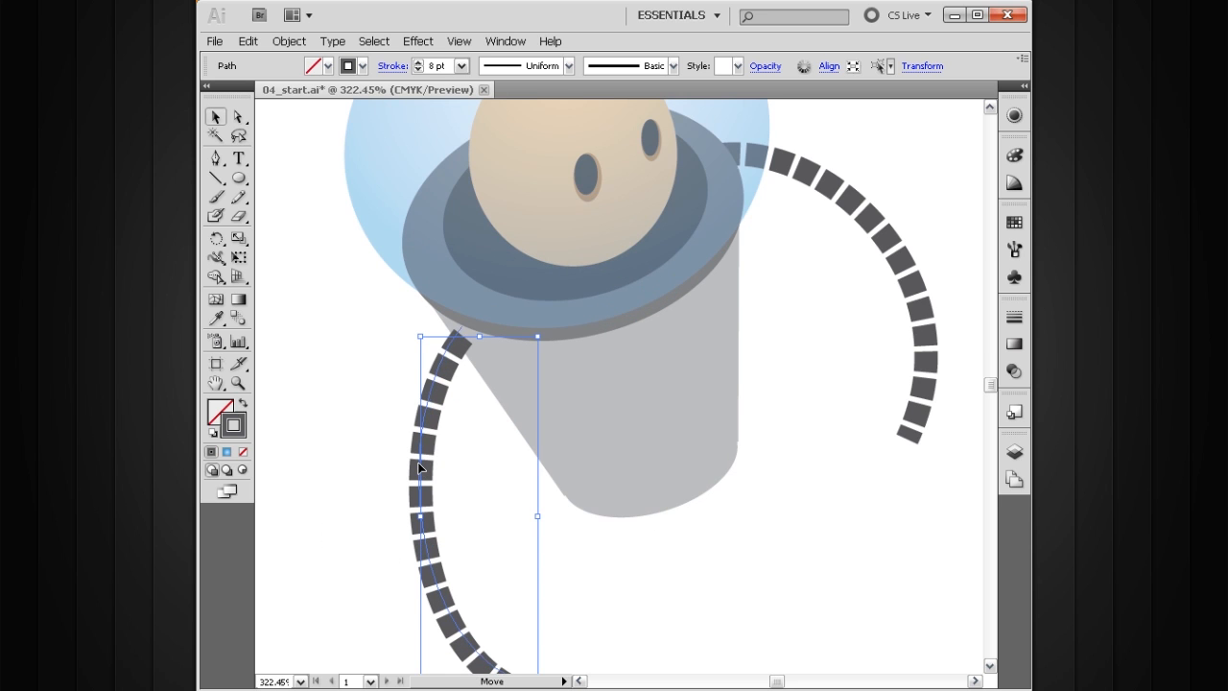
pyautogui.moveTo(419, 477); pyautogui.dragTo(416, 465)
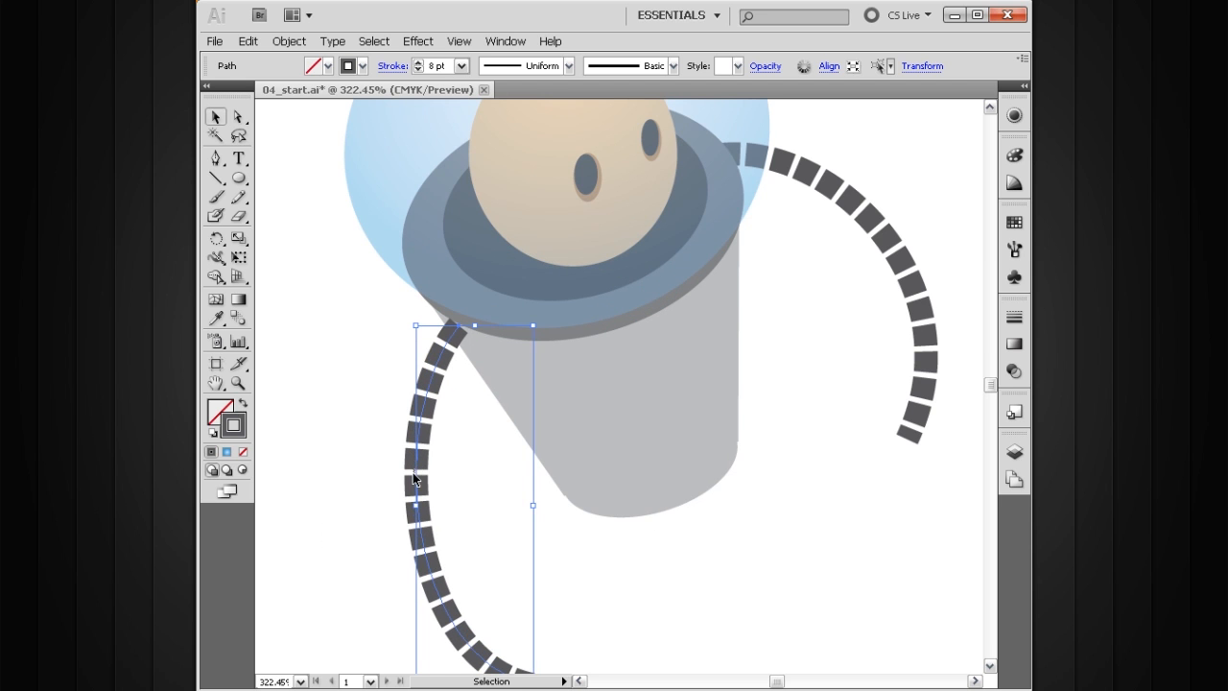
pyautogui.hotkey('ctrl', 'shift', 'a')
pyautogui.click(418, 473)
pyautogui.moveTo(422, 462); pyautogui.dragTo(424, 467)
pyautogui.click(783, 417)
pyautogui.keyDown('ctrl'); pyautogui.keyDown('alt'); pyautogui.click(733, 436); pyautogui.keyUp('alt'); pyautogui.keyUp('ctrl')
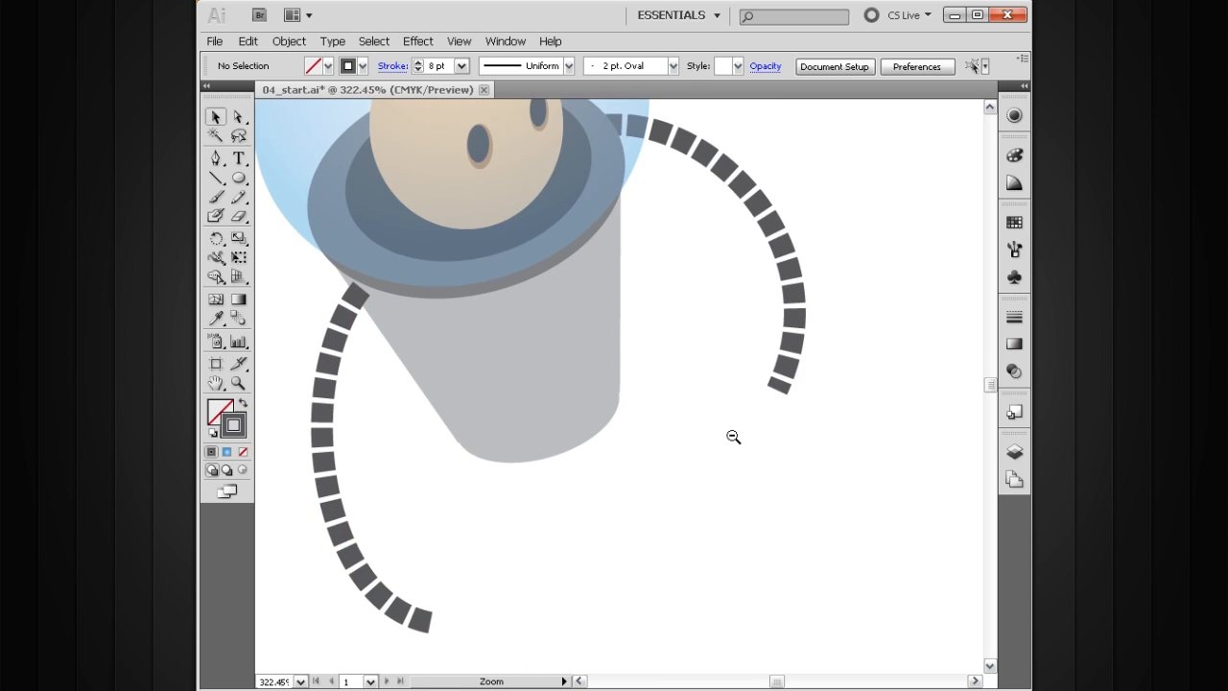
pyautogui.keyDown('ctrl'); pyautogui.keyDown('alt'); pyautogui.click(733, 435); pyautogui.keyUp('alt'); pyautogui.keyUp('ctrl')
pyautogui.moveTo(660, 447); pyautogui.dragTo(711, 514)
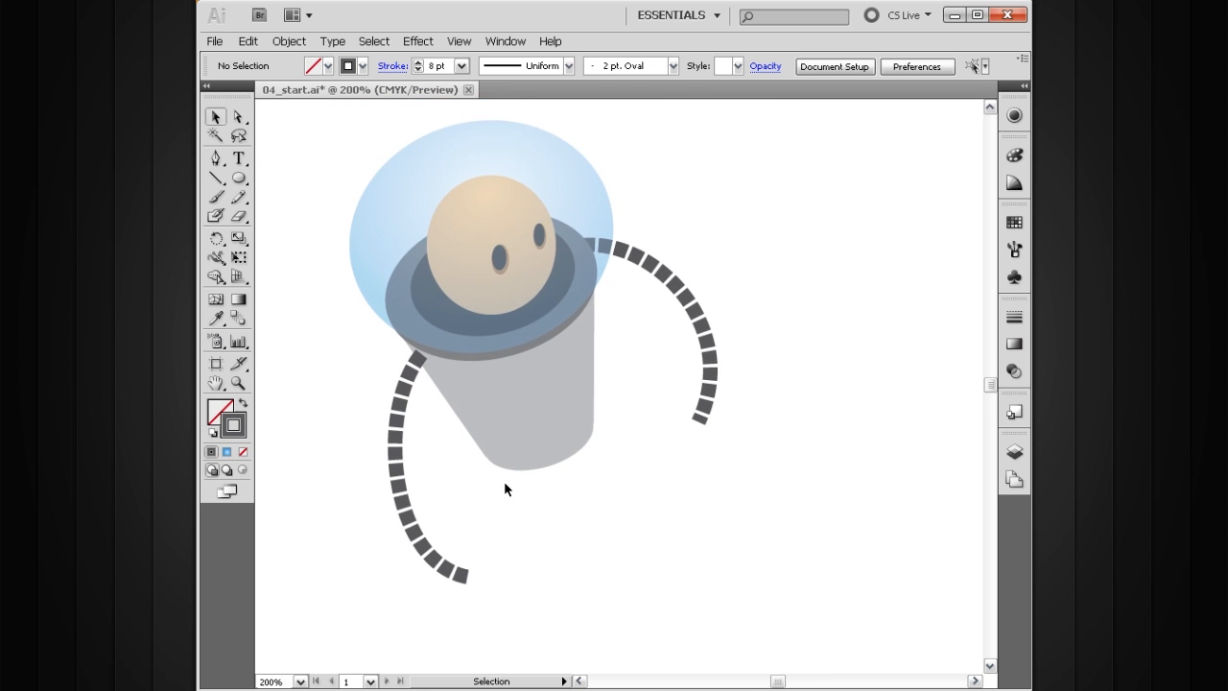
pyautogui.moveTo(575, 447); pyautogui.dragTo(601, 502)
pyautogui.keyDown('ctrl'); pyautogui.keyDown('alt'); pyautogui.click(604, 505); pyautogui.keyUp('alt'); pyautogui.keyUp('ctrl')
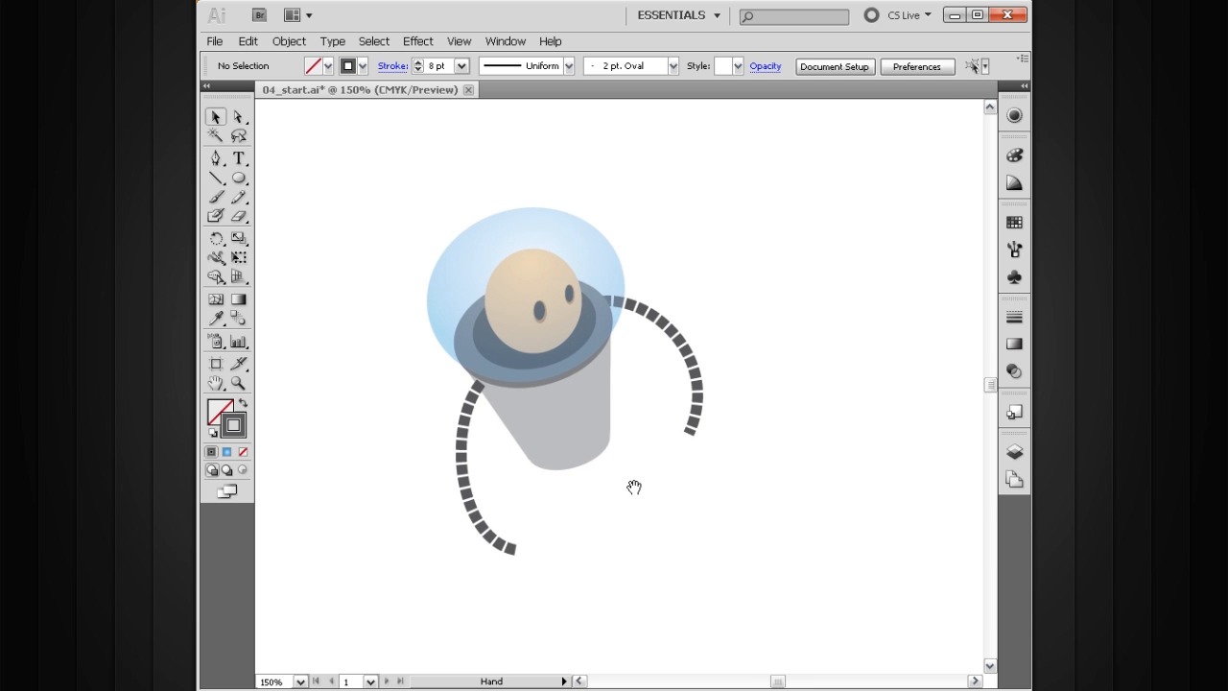
pyautogui.moveTo(633, 487); pyautogui.dragTo(592, 479)
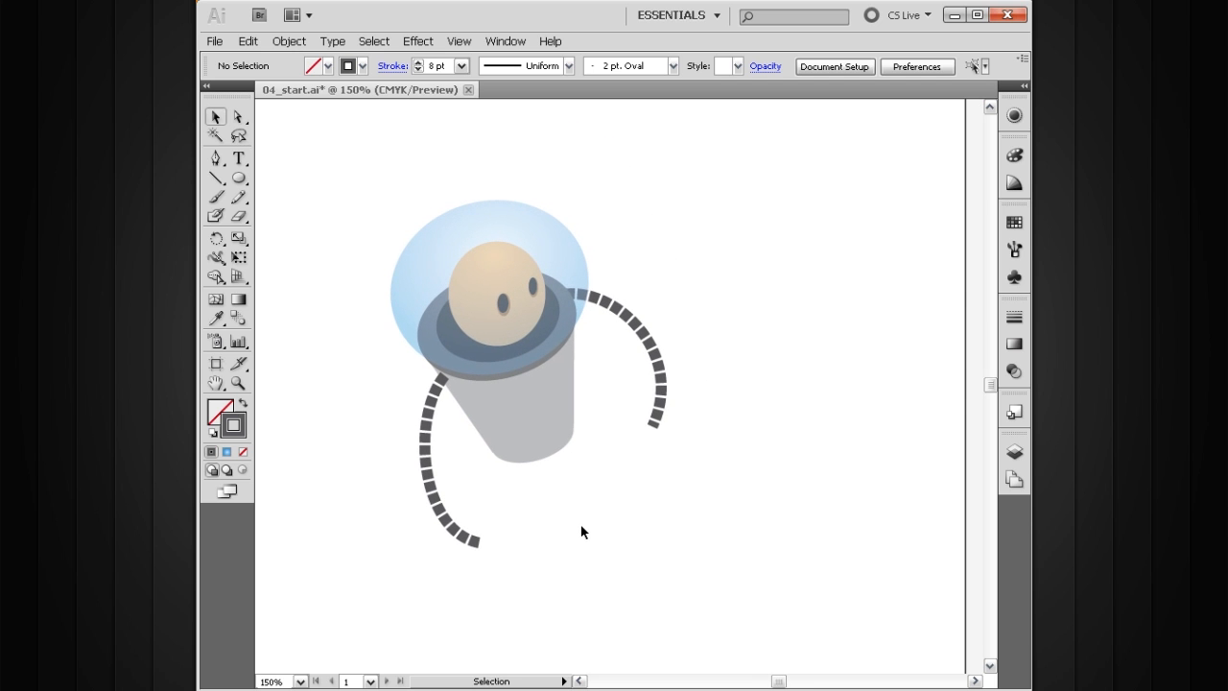